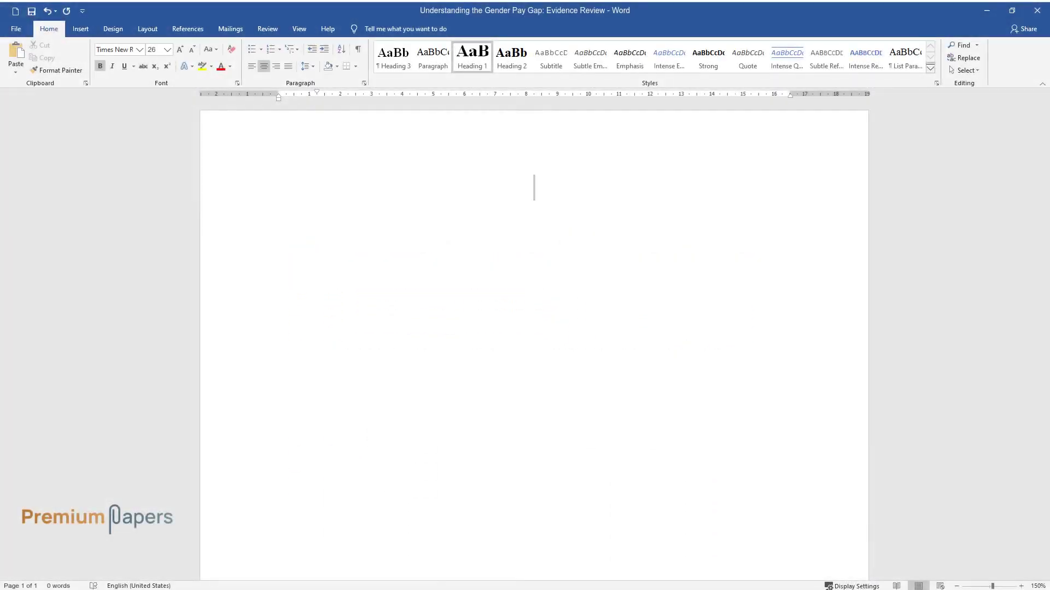
# Enter the title "Understanding the Gender Pay Gap: Evidence Review" and an "Introduction" heading below it.
pyautogui.write('Understanding')
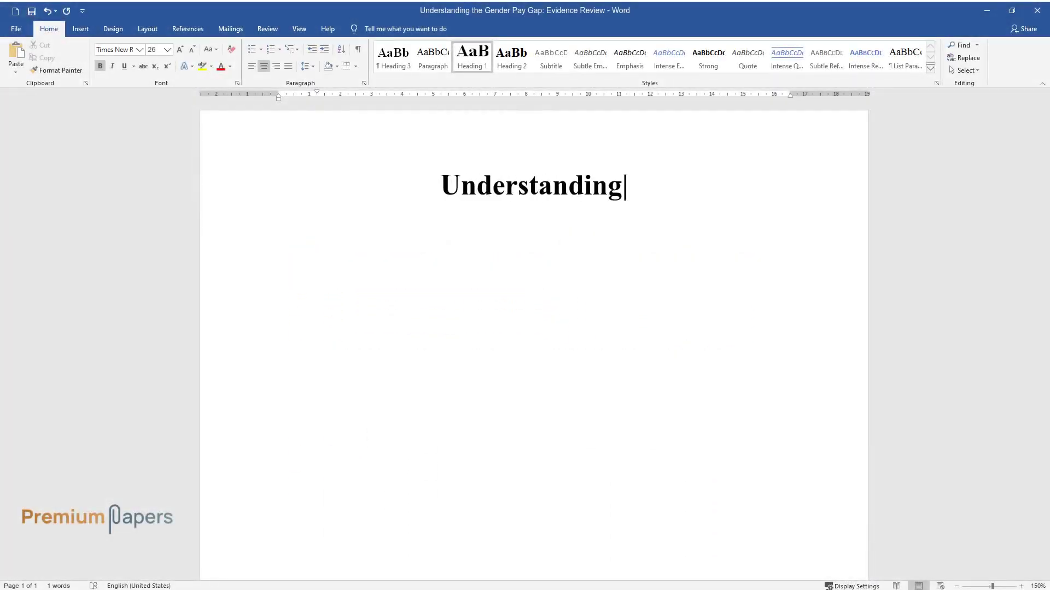
pyautogui.write(' the Gender Pay Gap: Evidence Review')
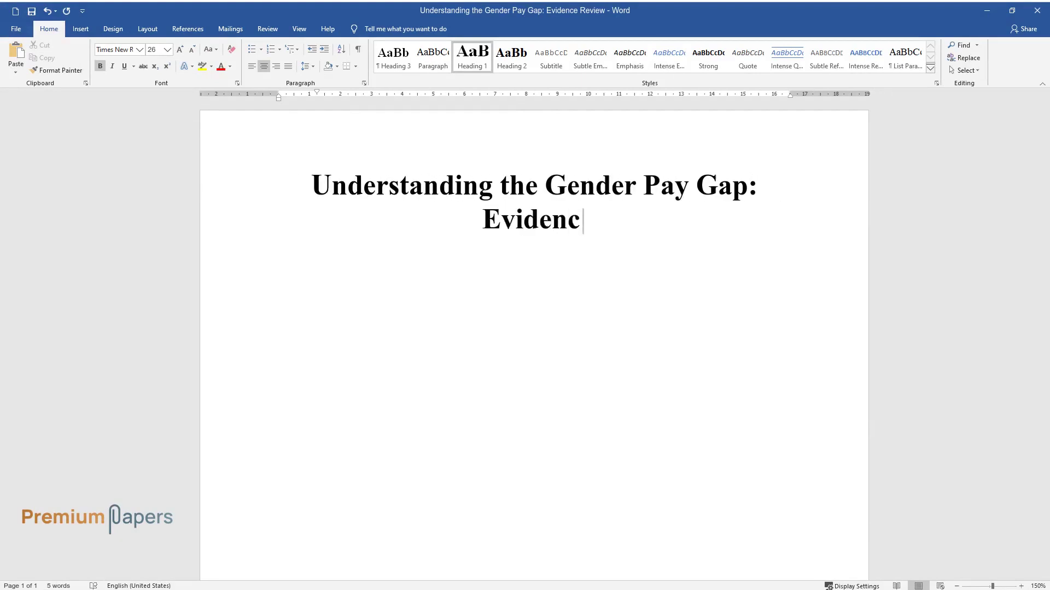
pyautogui.press('Return')
pyautogui.write('Introduction')
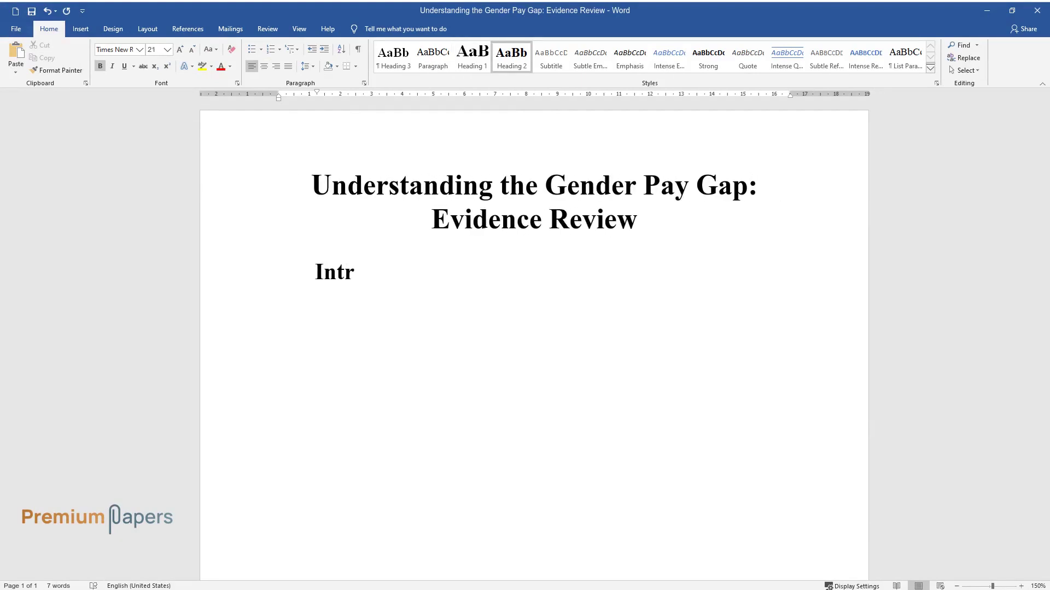
pyautogui.press('Return')
# Begin the introduction by stating that the gender pay gap drew researchers' attention only in recent decades and is controversial, with two prominent sides.
pyautogui.write('T')
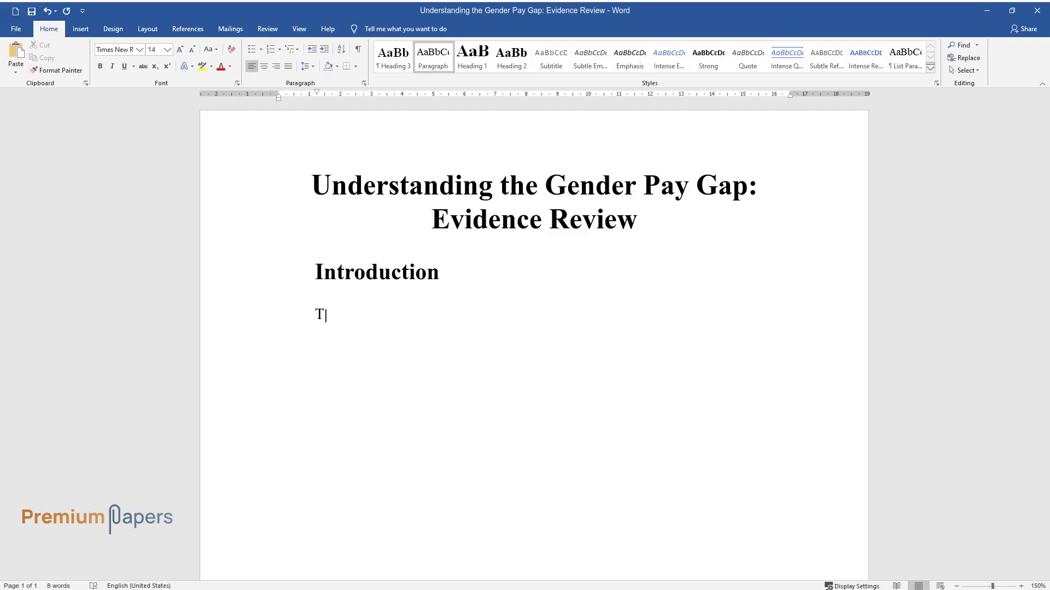
pyautogui.write('he gender pay gap came to the atten')
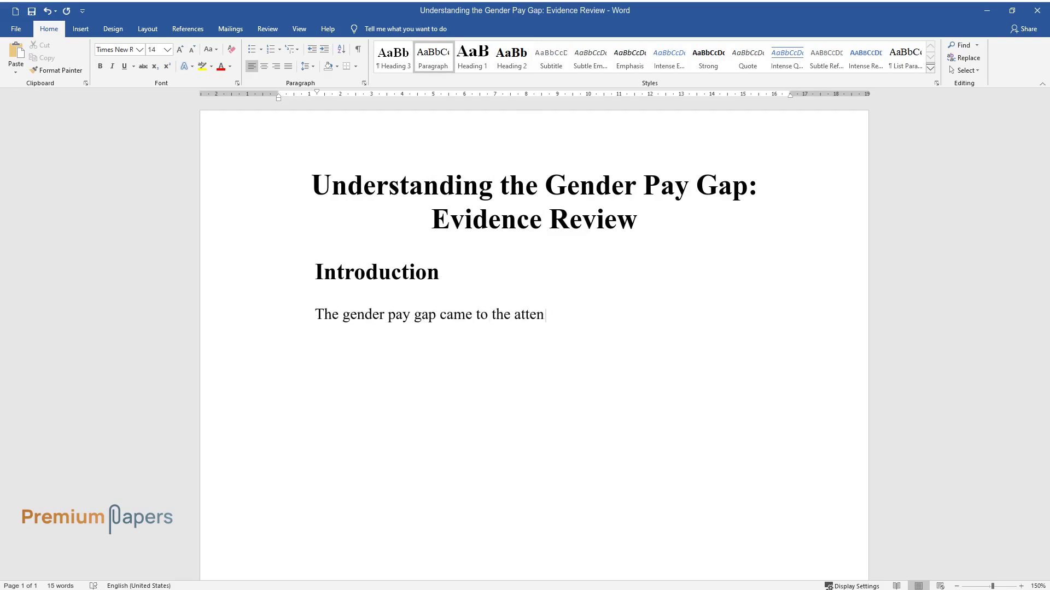
pyautogui.write('tion of researchers only in the rece')
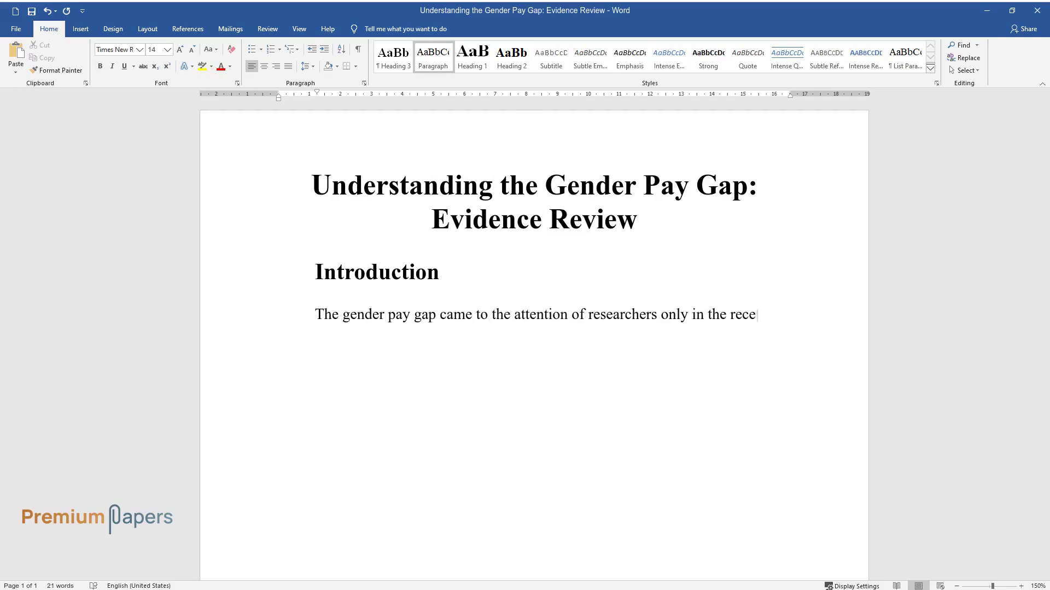
pyautogui.write('nt several decades, even though the ')
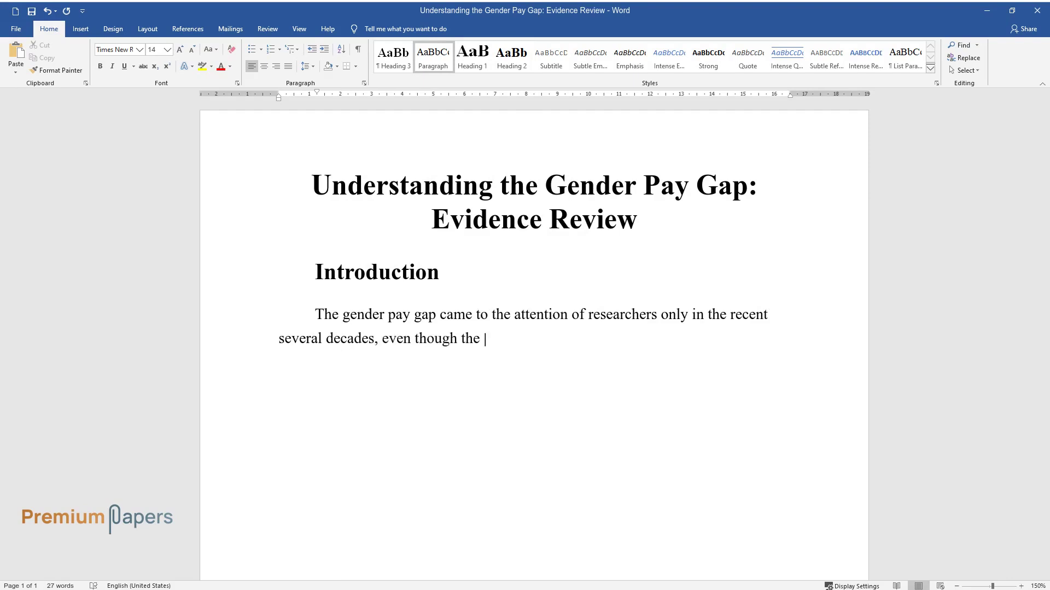
pyautogui.write('issue has existed longer. The topic ')
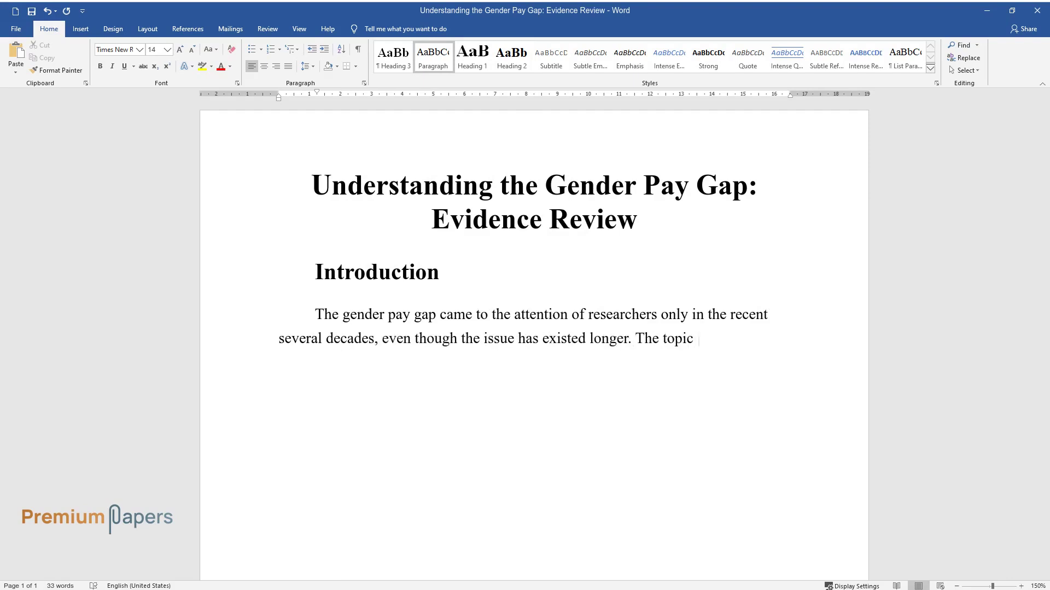
pyautogui.write('has been rather controversial becau')
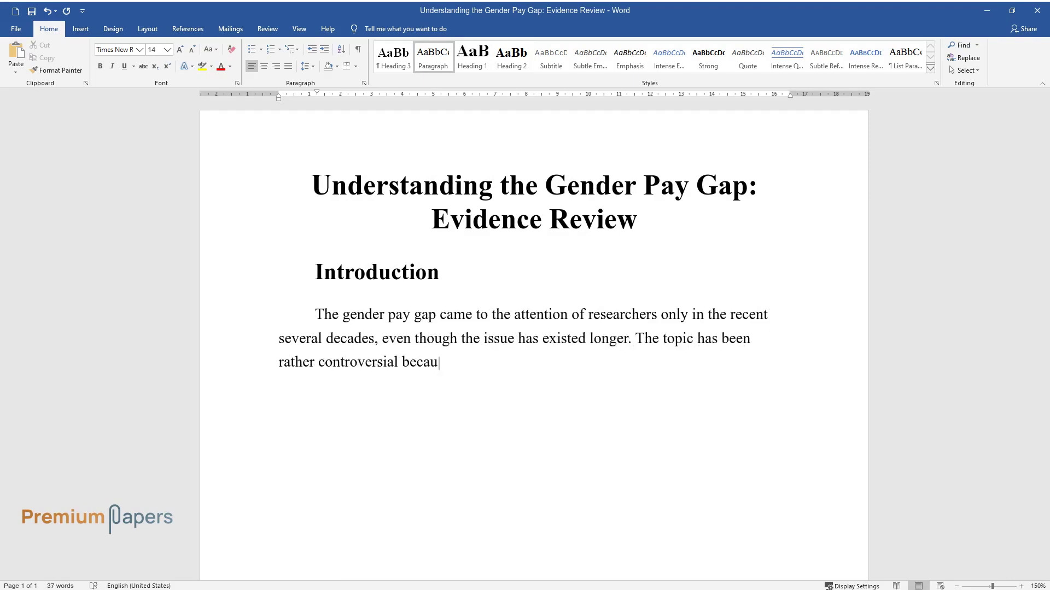
pyautogui.write('se there were two prominent sides to the argument. One side tends to ar')
# Write one side's argument that the gap is not a result of patriarchal policies but of women and men choosing different professions.
pyautogui.write('gue that the gender pay gap')
pyautogui.write(' is not a')
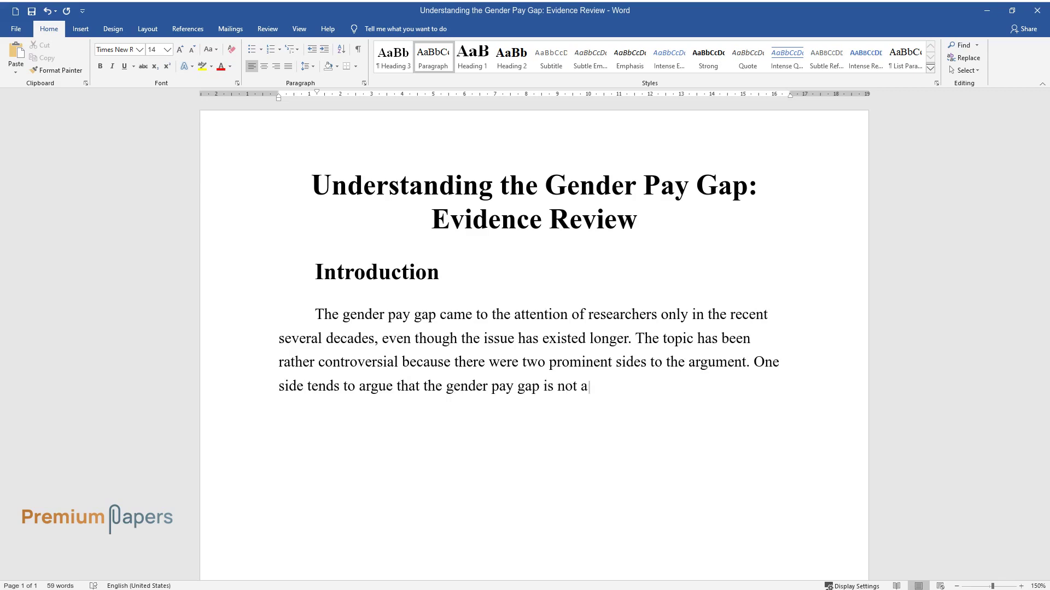
pyautogui.write(' result of patriarchal policies but ')
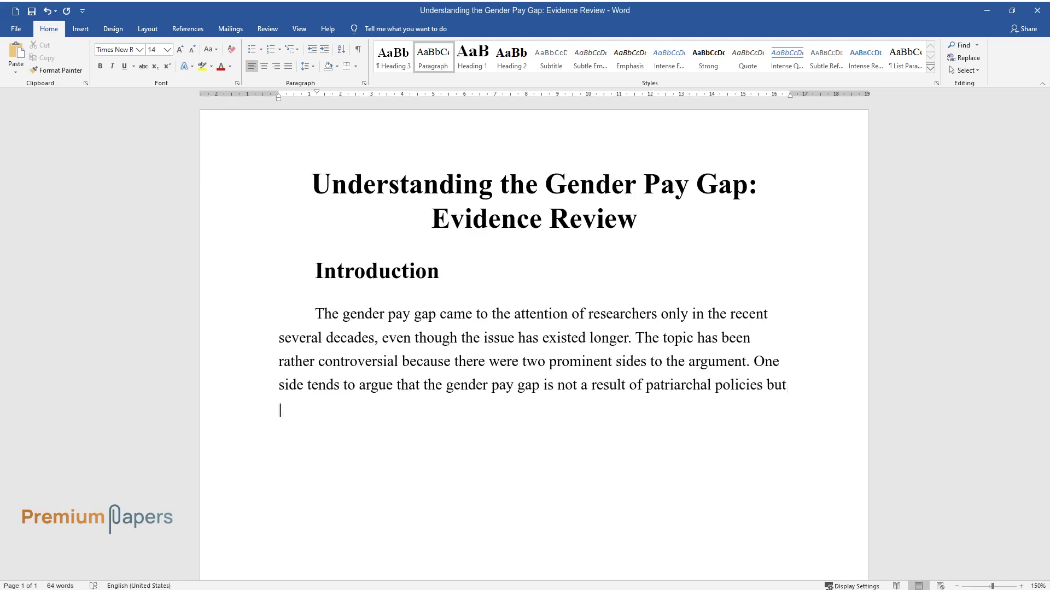
pyautogui.write('rather occurs because women and men ')
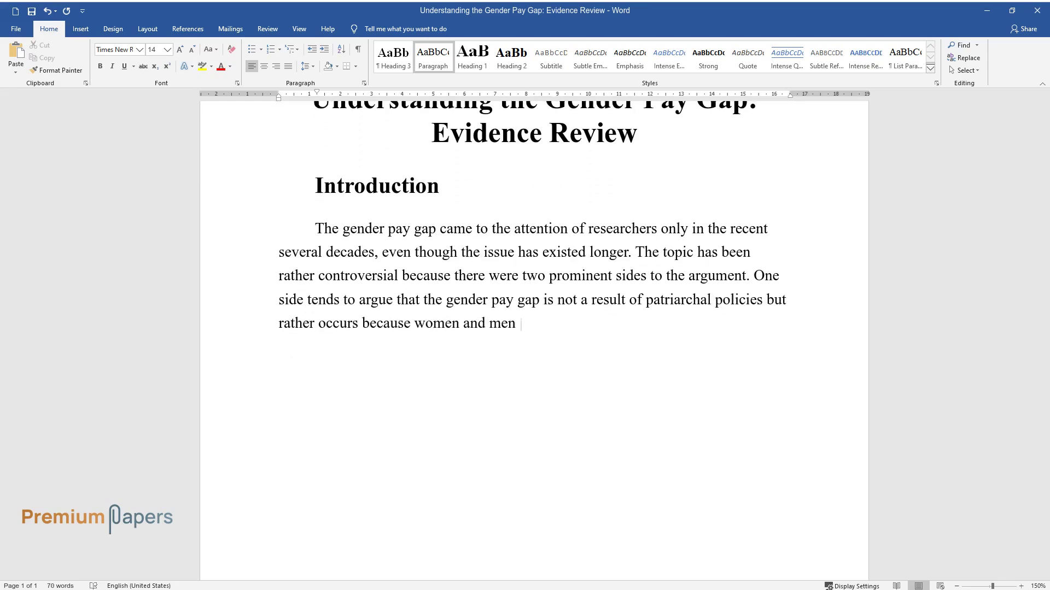
pyautogui.write('choose different professions and thu')
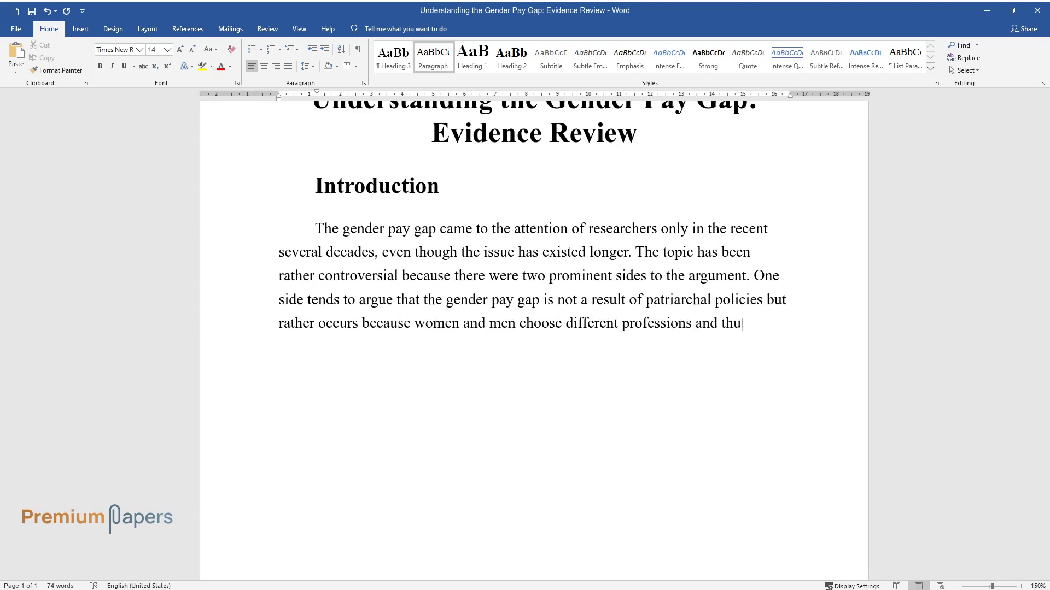
pyautogui.write('s get compensated differently. The ')
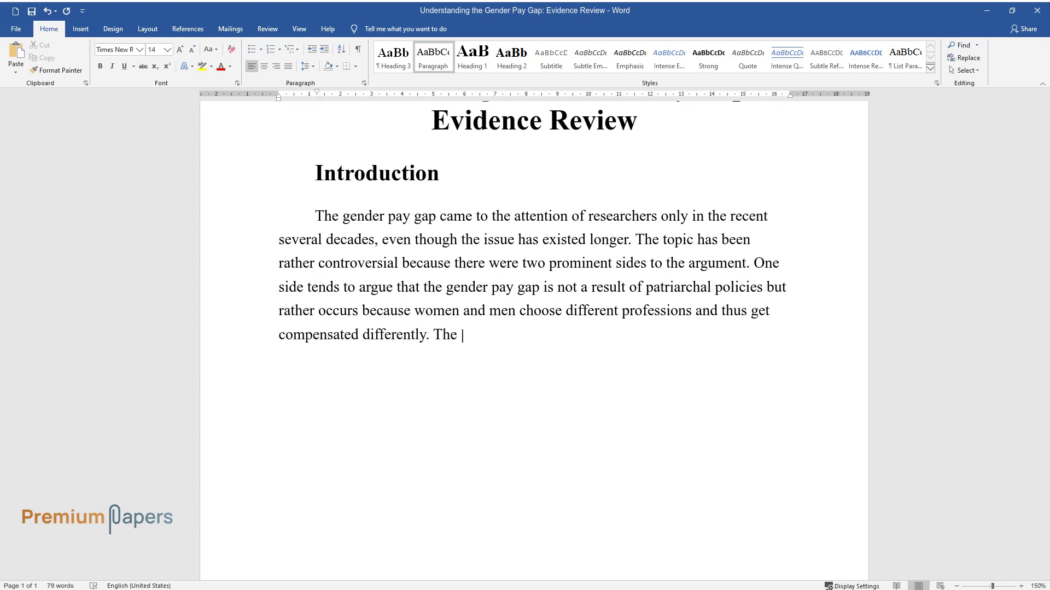
# Add that the other side points to oppressive and discriminatory practices in American society that value women less as workers and pay them less.
pyautogui.write('other side of the argument points to')
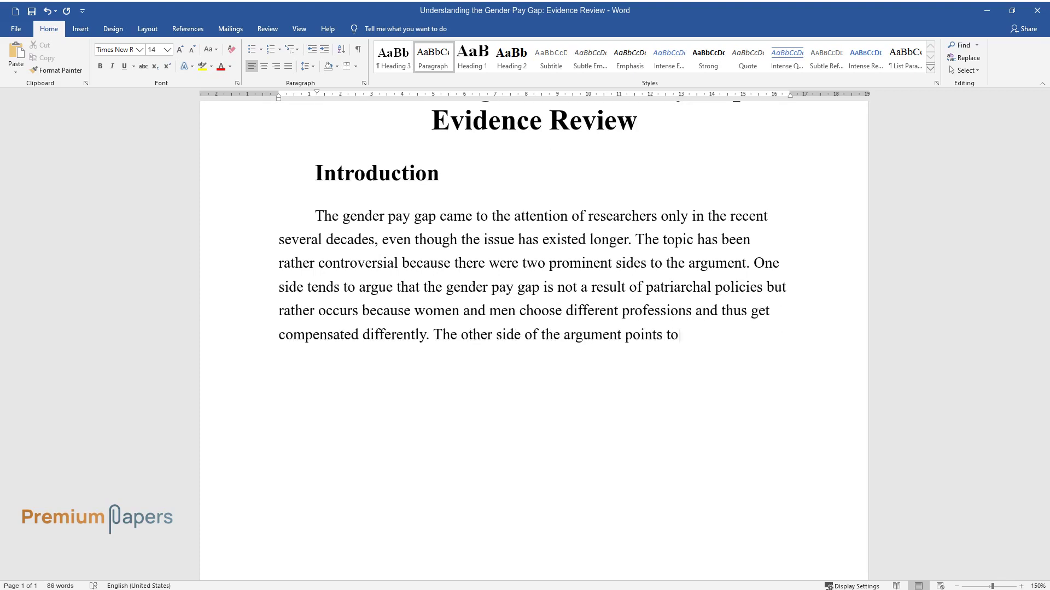
pyautogui.write(' the oppressive and discriminatory p')
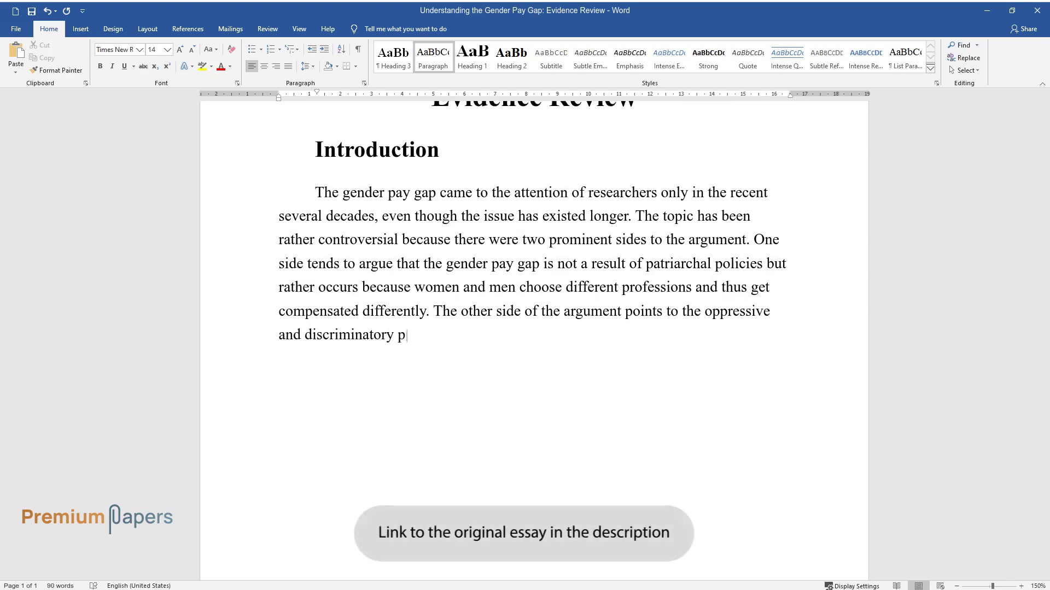
pyautogui.write('ractices in American society that v')
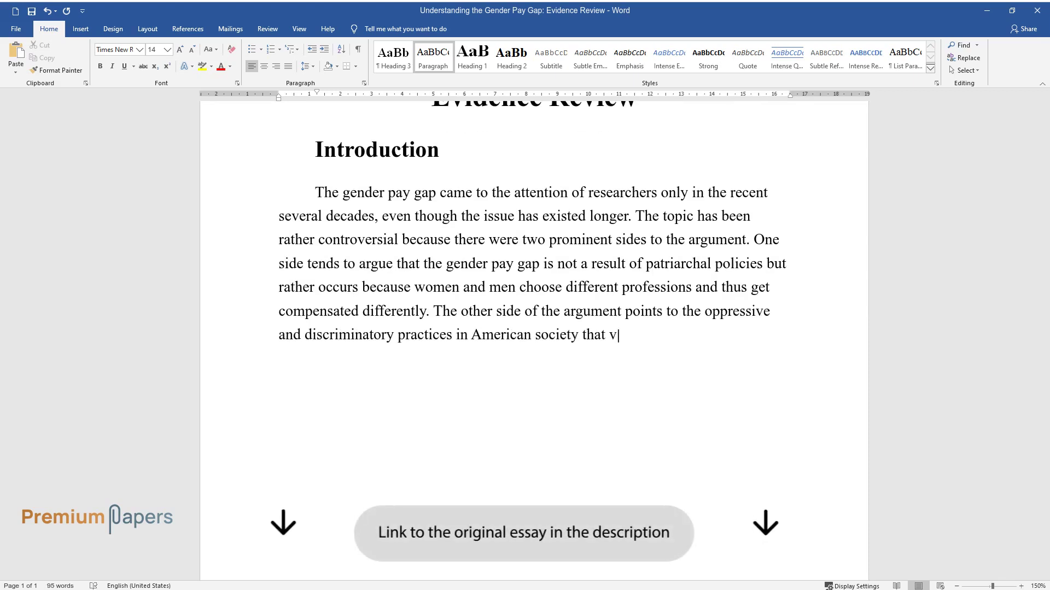
pyautogui.write('alue women less as workers, which re')
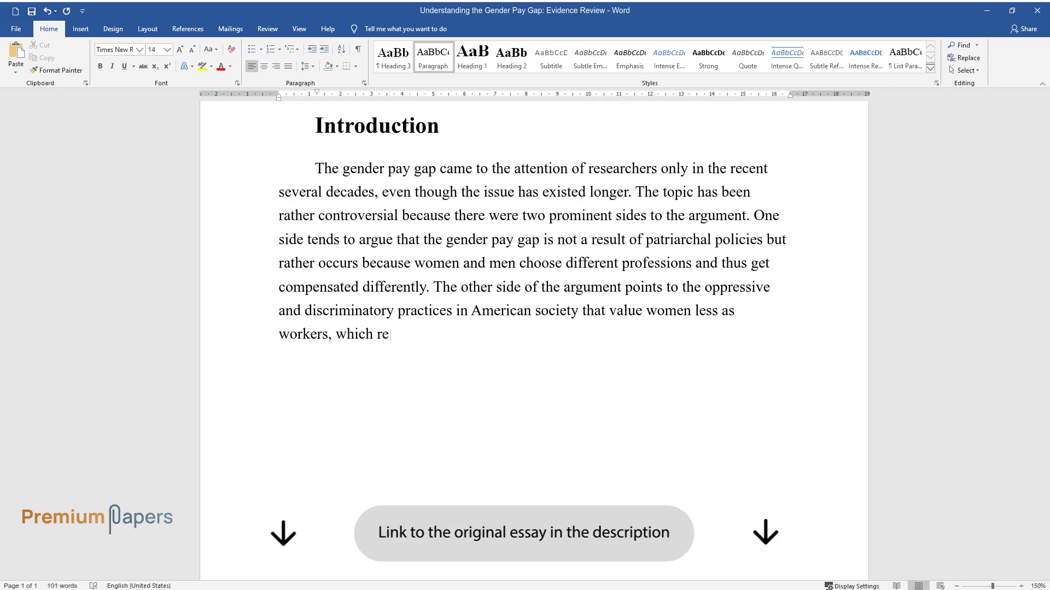
pyautogui.write('sults in them being paid less. Never')
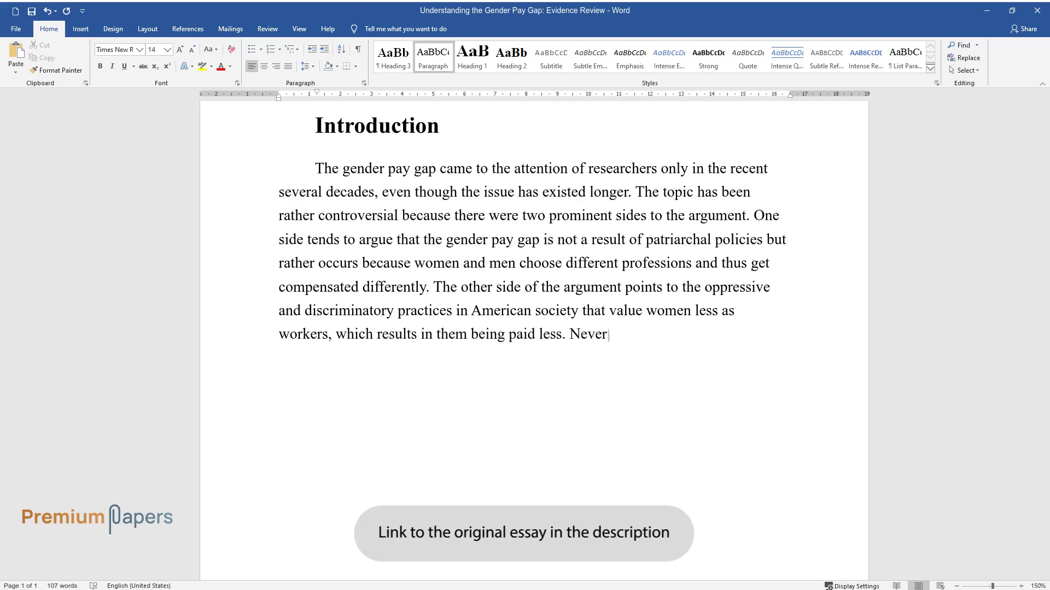
# Add that both sides of the argument can be considered when exploring why women are paid less compared to their male counterparts.
pyautogui.write('theless, both sides of the argument ')
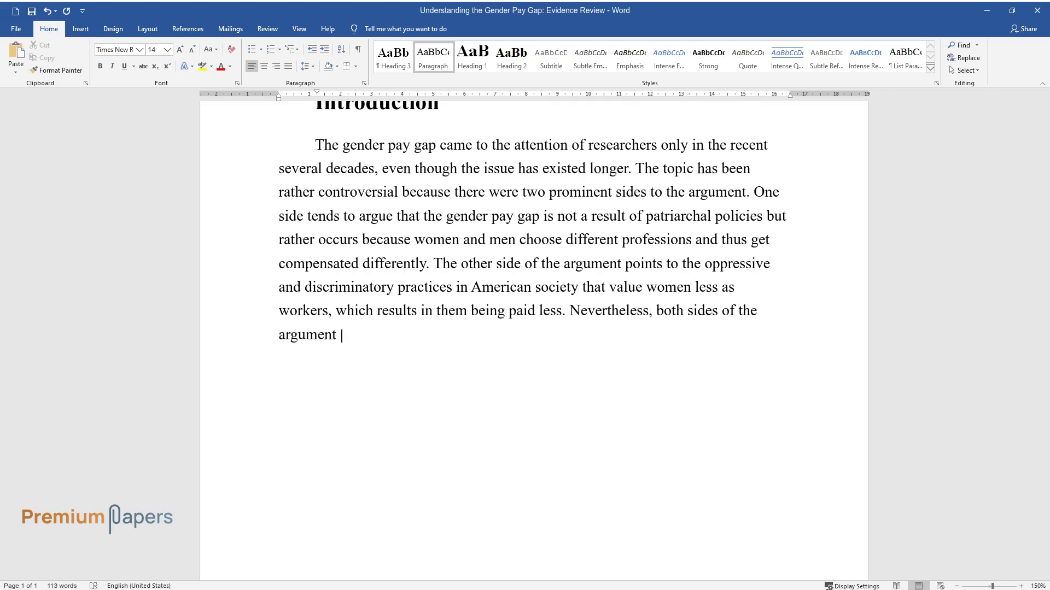
pyautogui.write('can be considered when exploring wh')
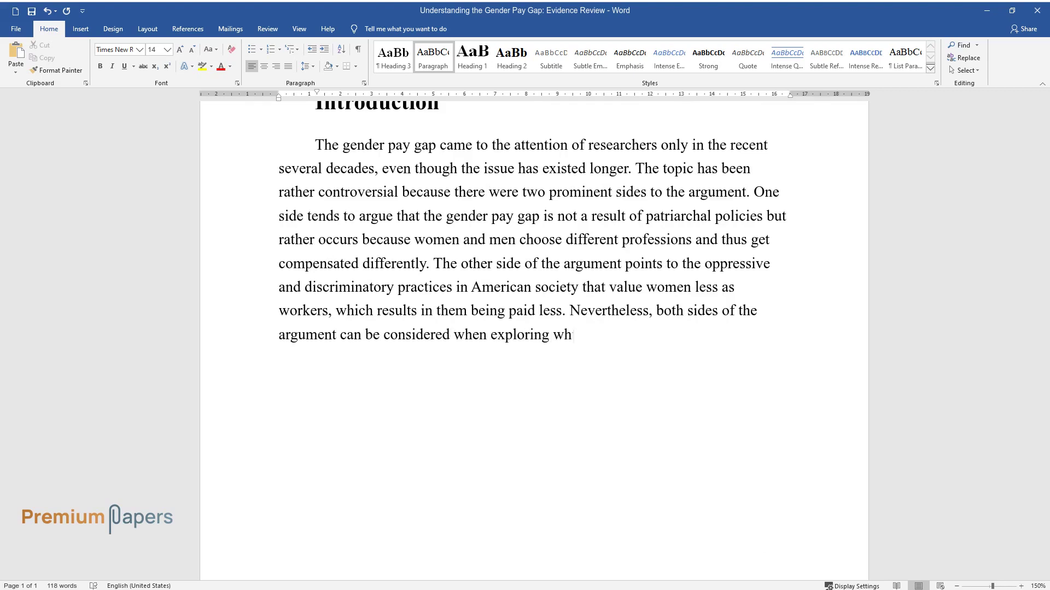
pyautogui.write('y women are paid less compared to th')
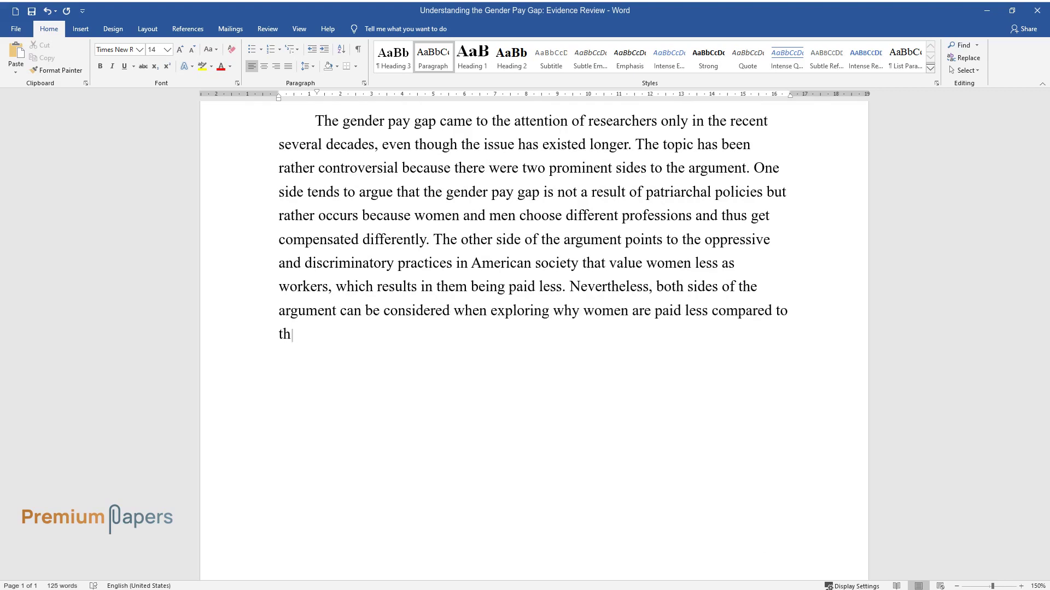
pyautogui.write('eir male counterparts. The purpose o')
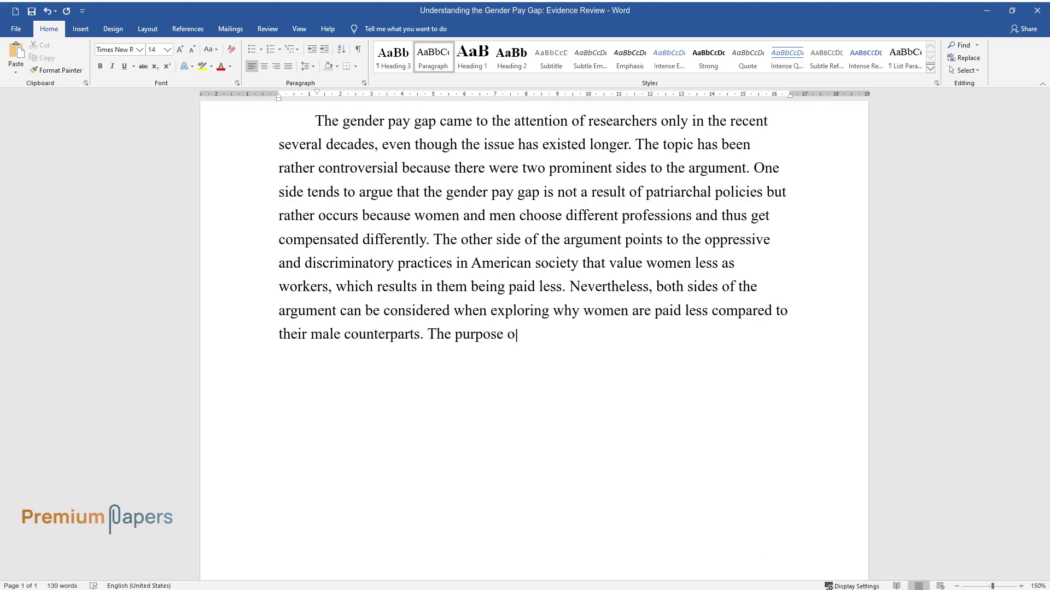
# State the review's purpose: to analyze available evidence from research literature and discuss the causes of pay inequality between men and women.
pyautogui.write('f this review is to analyze the ava')
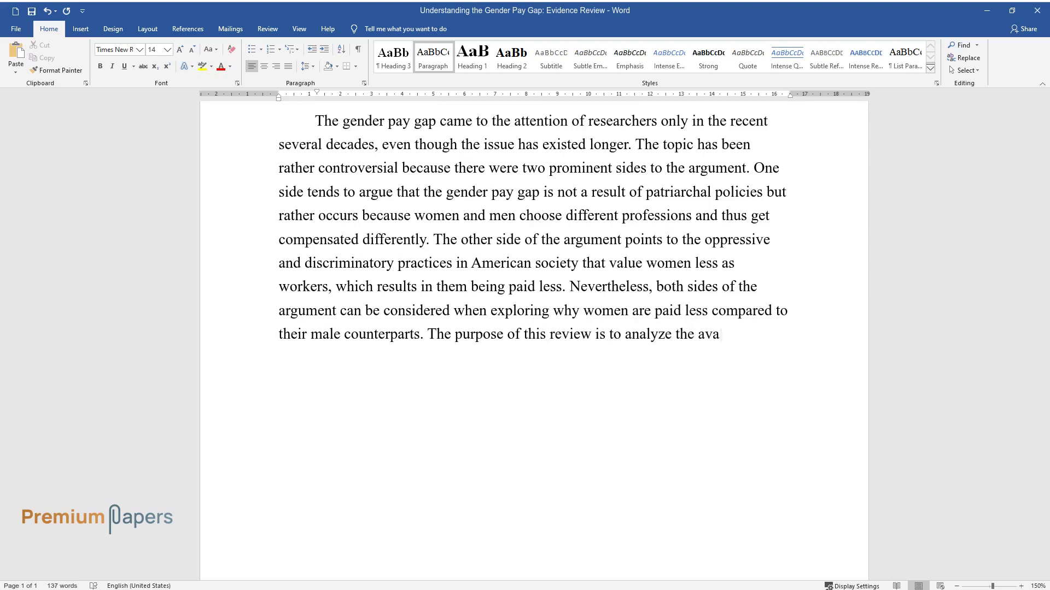
pyautogui.write('ilable evidence on the topic from r')
pyautogui.write('esearch literature')
pyautogui.write(' and discuss the c')
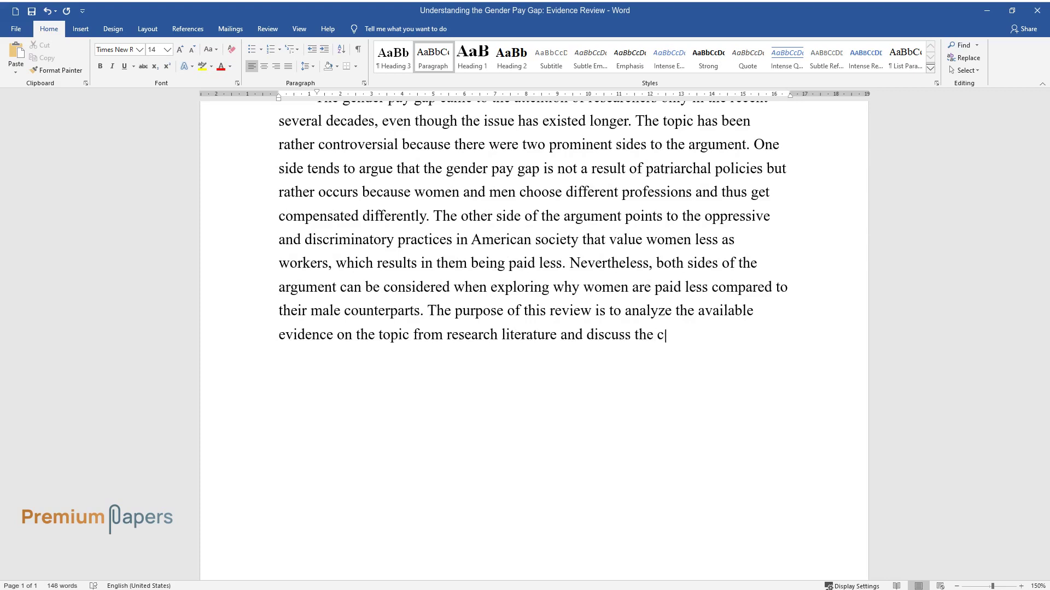
pyautogui.write('auses of pay inequality between men a')
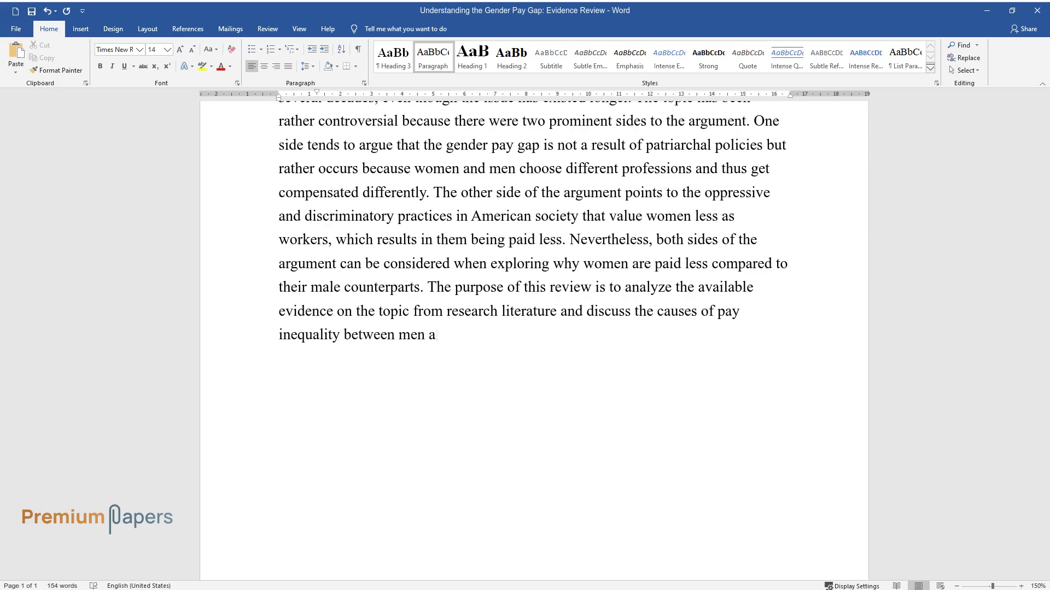
pyautogui.write('nd women.')
# Add a "Discussion" heading below the introduction paragraph.
pyautogui.press('Return')
pyautogui.write('Discussion')
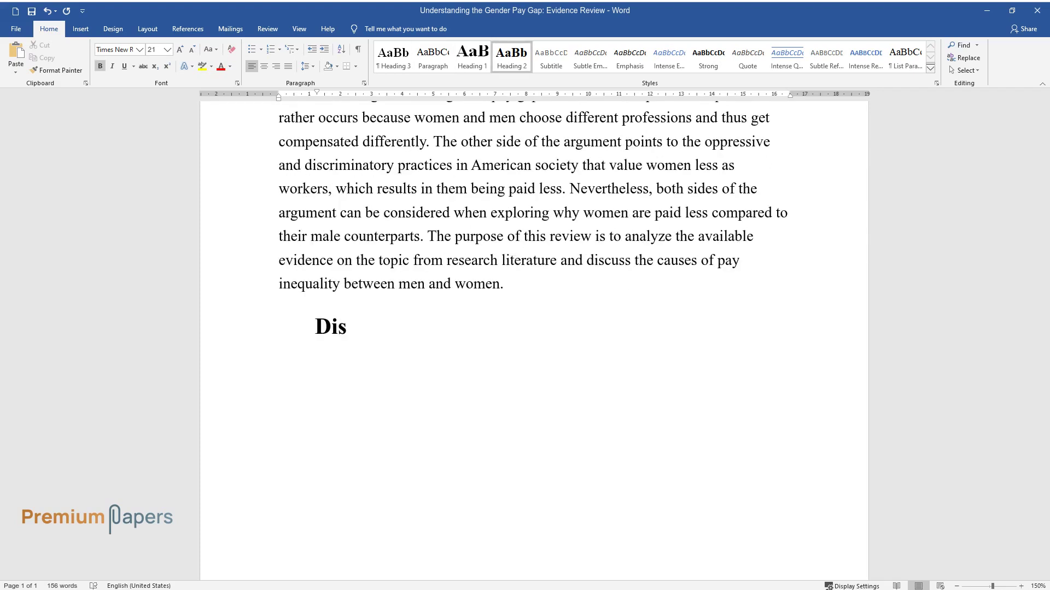
pyautogui.press('Return')
# Open the Discussion by stating that earning disparities have declined since gender segregation fell in the 1960s and women entered male-dominated managerial and high-status professional positions.
pyautogui.write('As ')
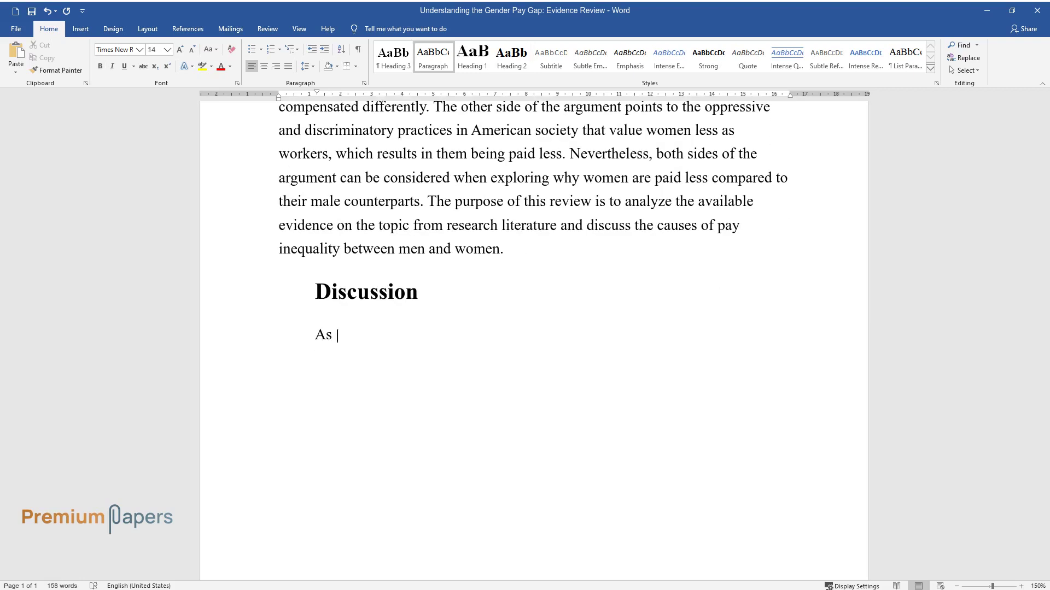
pyautogui.write('the levels of gender segregation ')
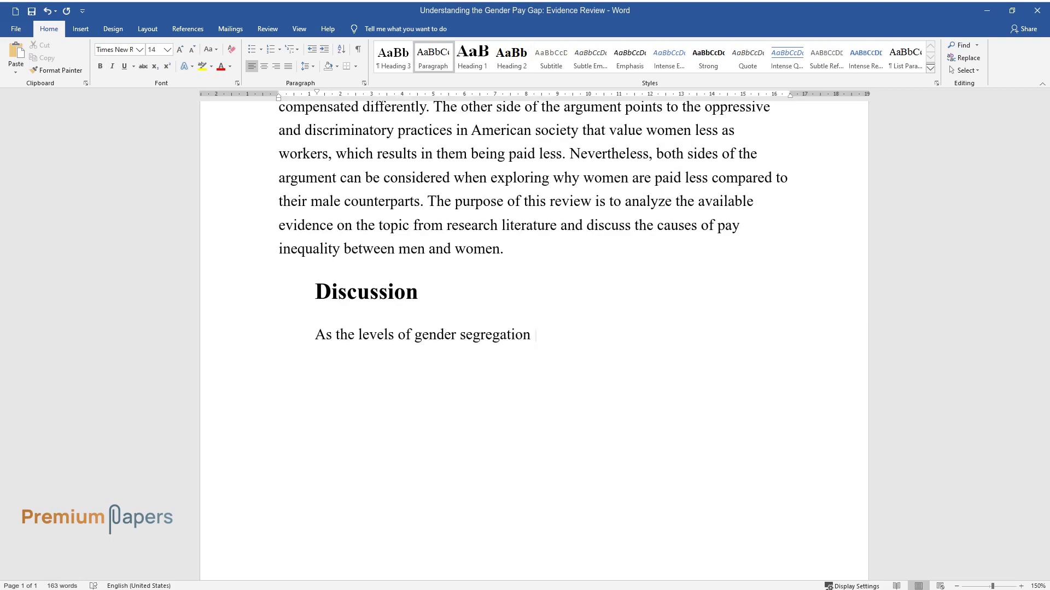
pyautogui.write('declined in the 1960s and women be')
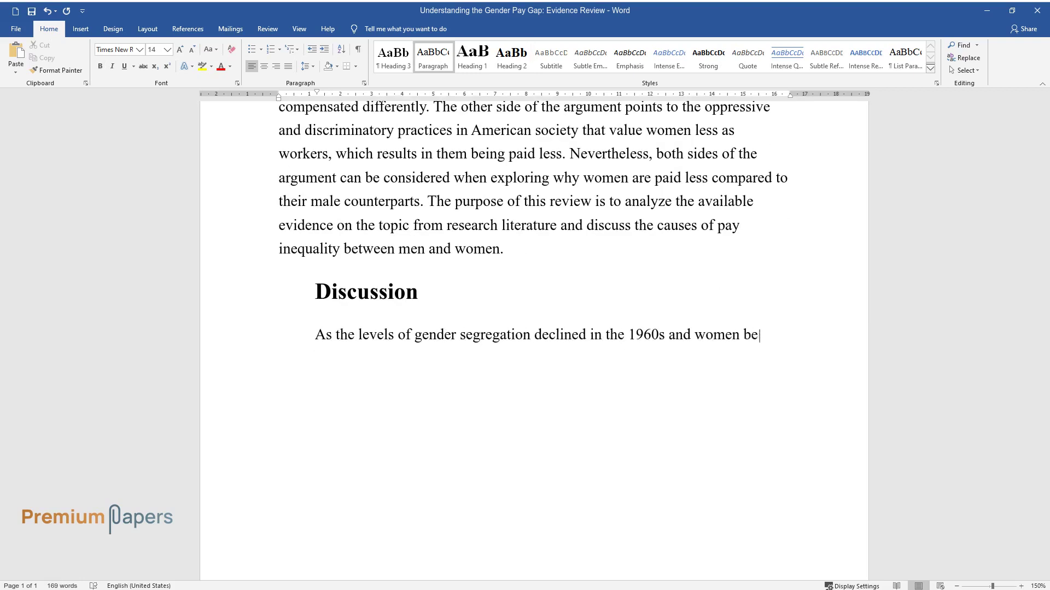
pyautogui.write('gan increasing their representation in male-dominated occupations,')
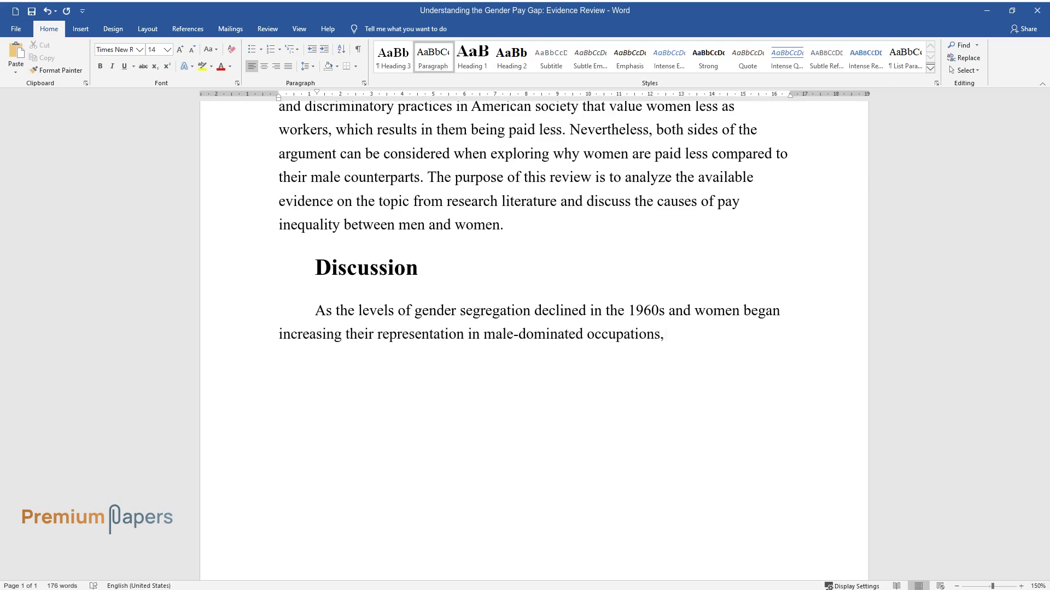
pyautogui.write(' such as managerial and high-statu')
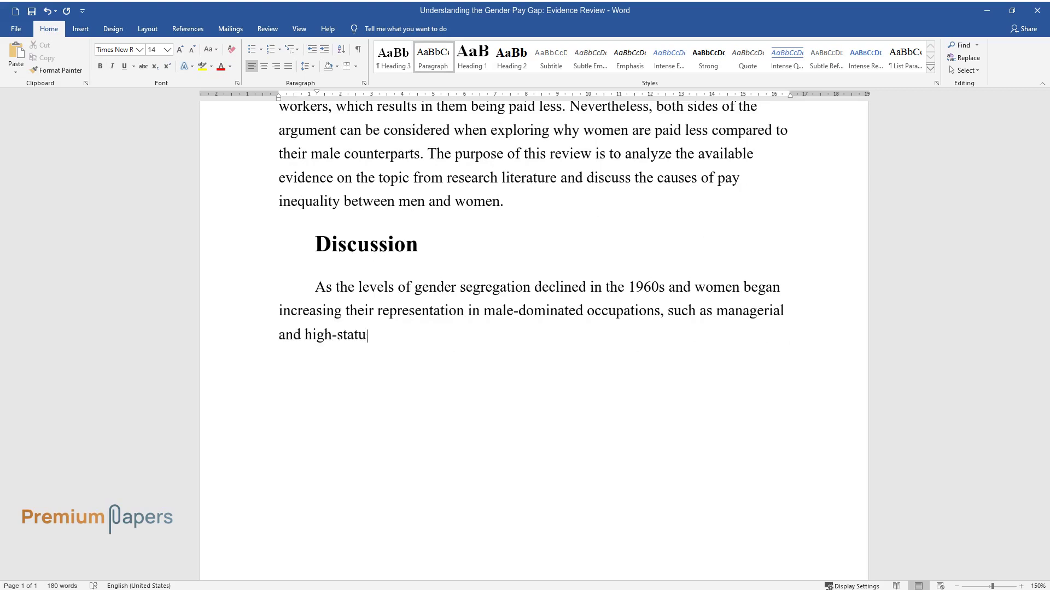
pyautogui.write('s professional positions, earning')
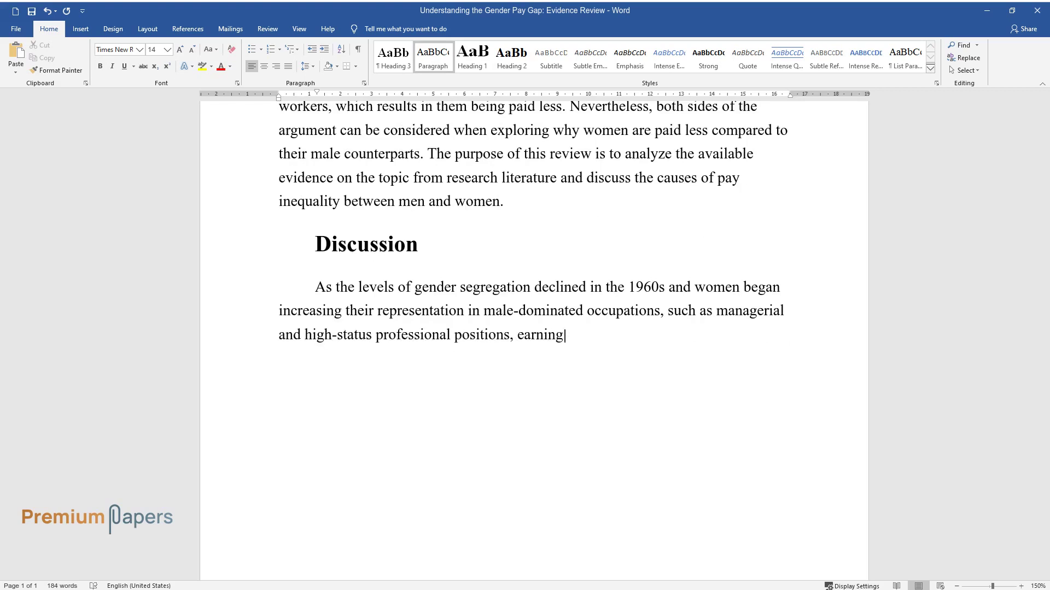
pyautogui.write(' disparities have been declining.')
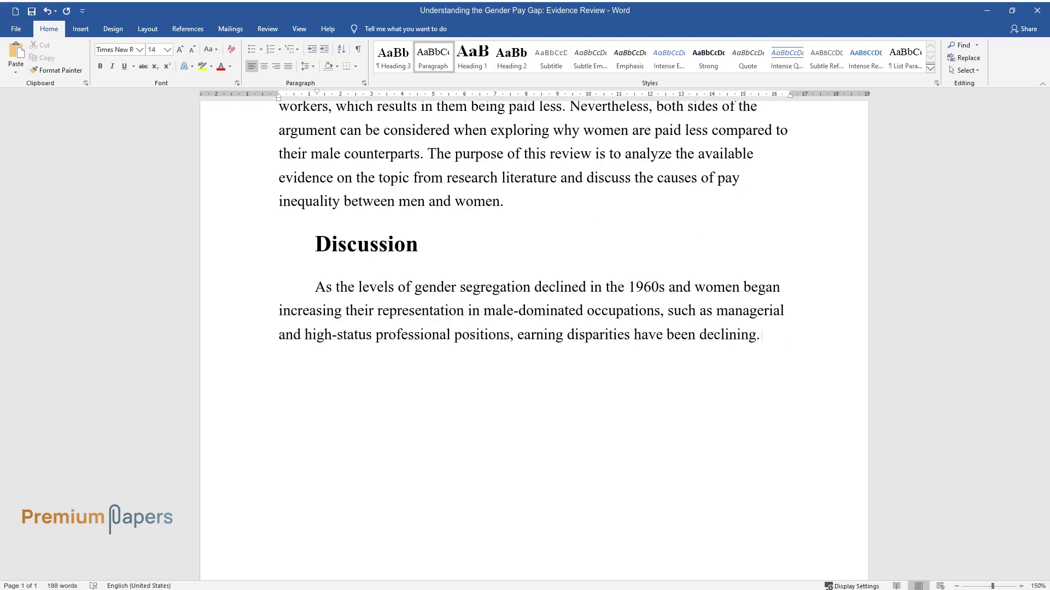
# Add the two cited researchers' point that the decline was especially visible around the mid-1970s, but its pace has slowed in the new millennium.
pyautogui.write(' As noted by Mandel and Semyonov, ')
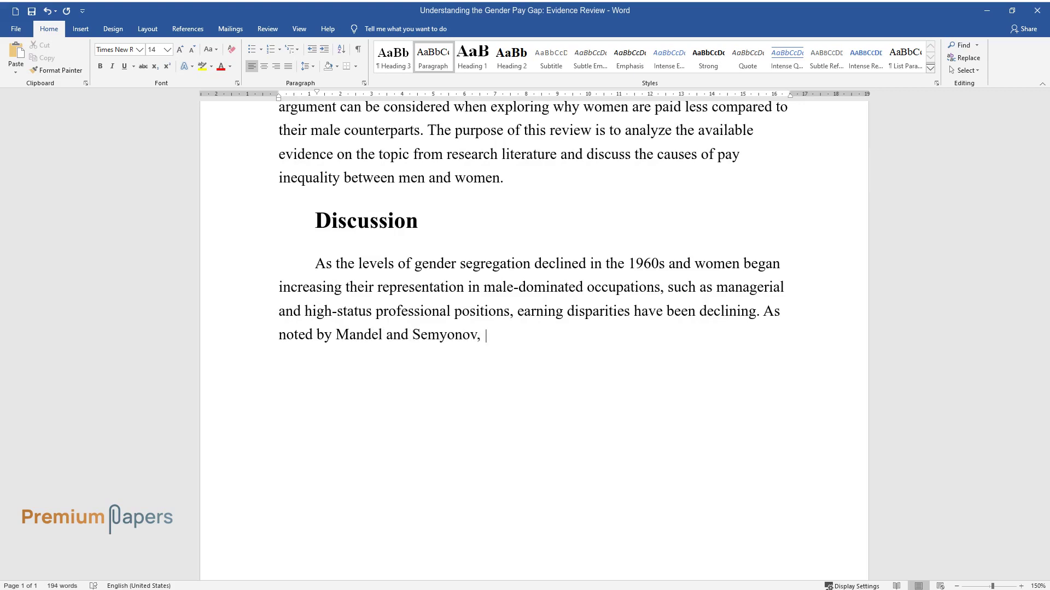
pyautogui.write('the decline was especially visibl')
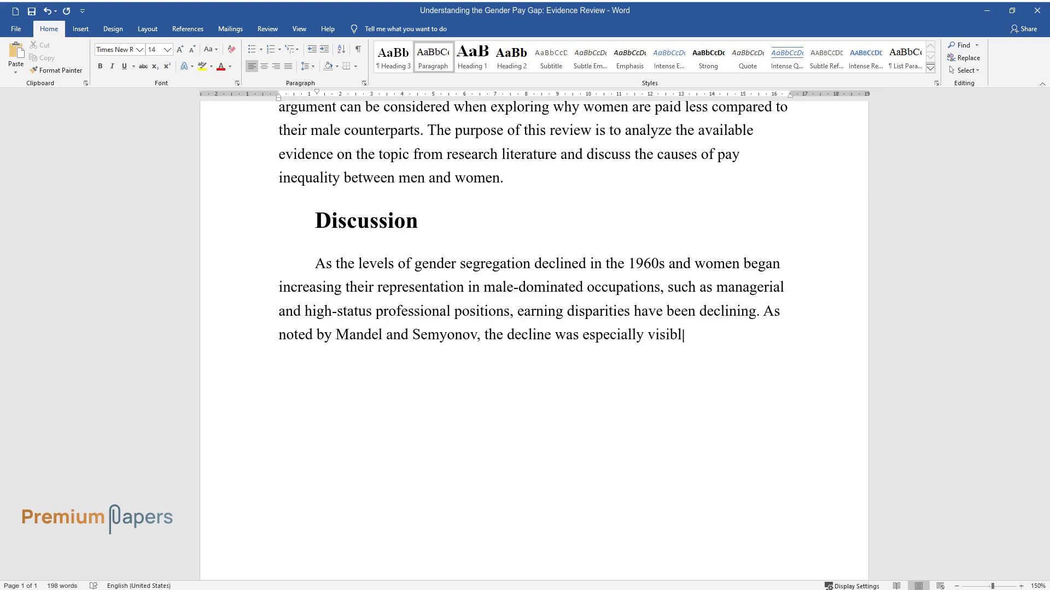
pyautogui.write('e around the mid-1970s, but its p')
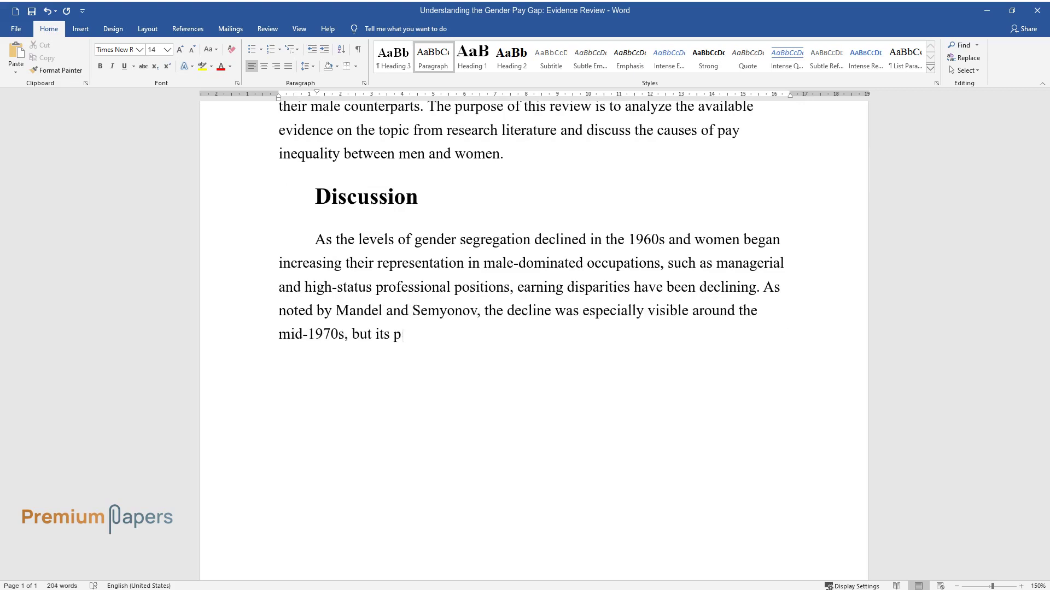
pyautogui.write('ace has slowed in the new millenni')
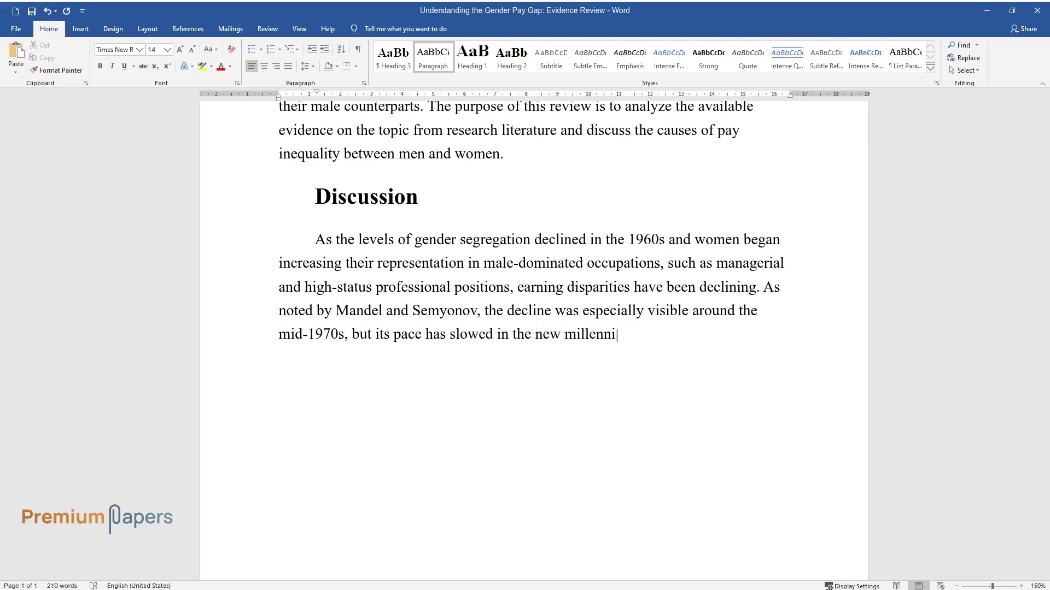
# Attribute the narrowing gap to women's improved human capital resources (education, work skills, experience) or shifts in personal attributes such as marital and maternity status.
pyautogui.write('um. The narrowing of the gap may ')
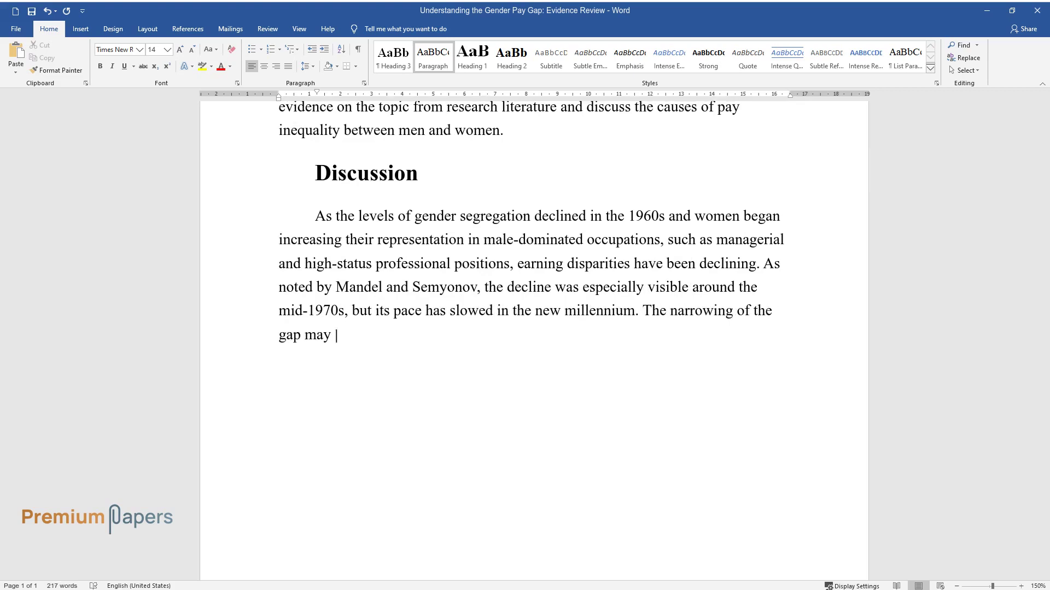
pyautogui.write(' relative')
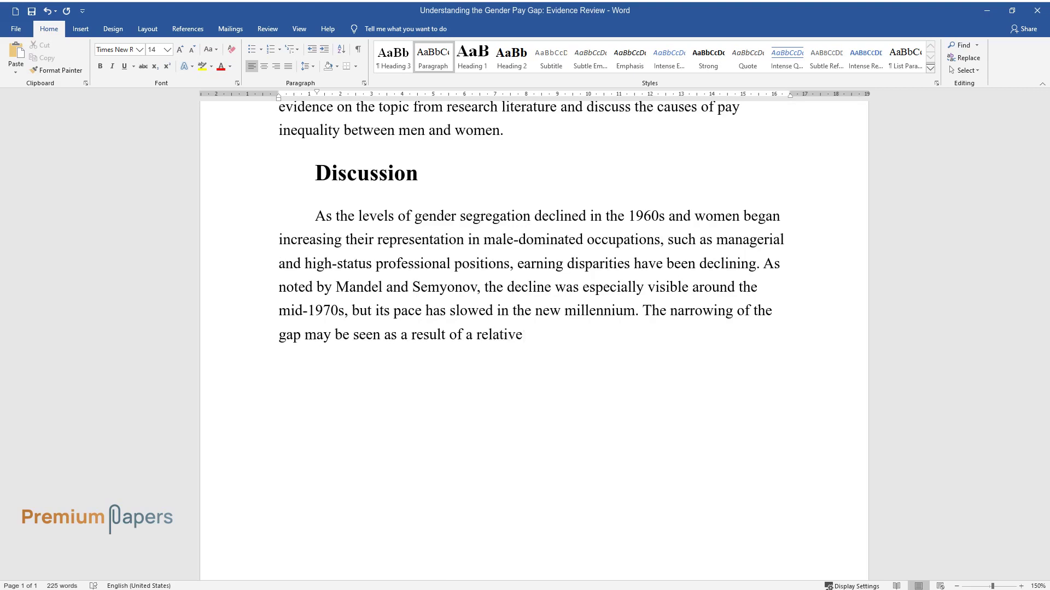
pyautogui.write(" improvement in women's human capi")
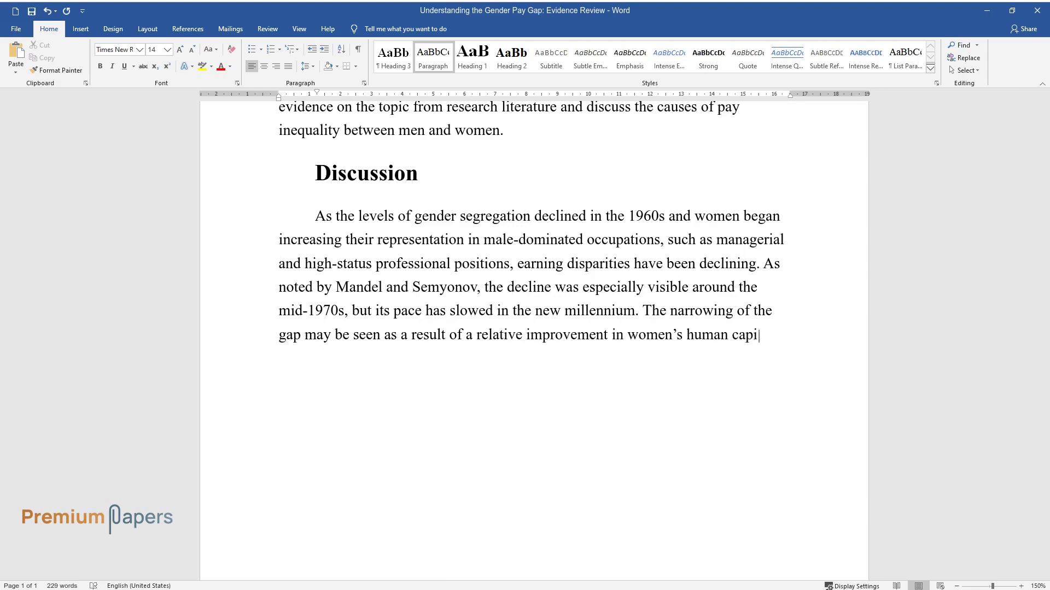
pyautogui.write('tal resources, which include educ')
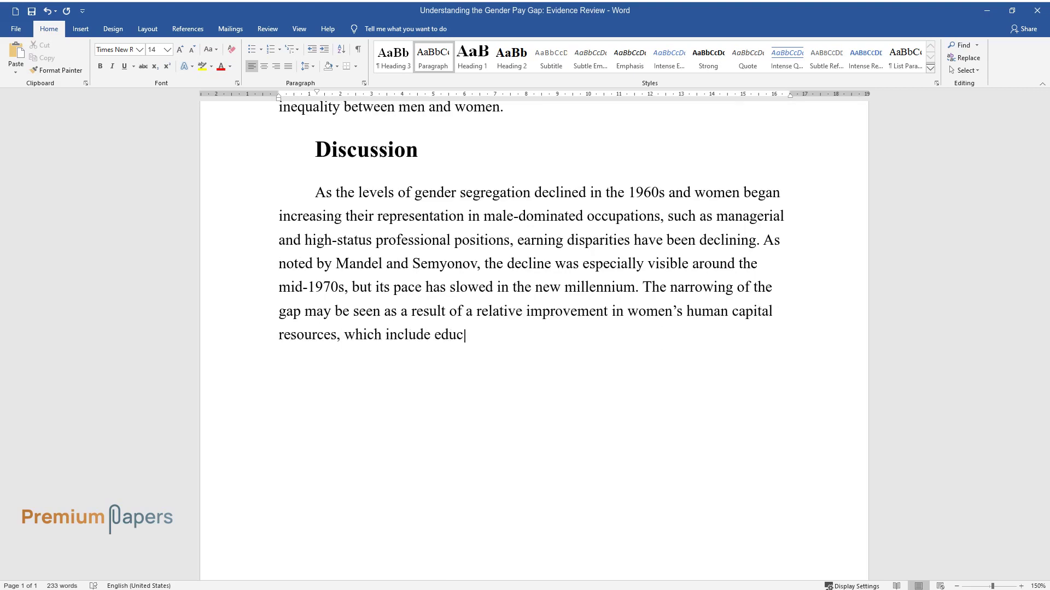
pyautogui.write('ation, work skills, and experienc')
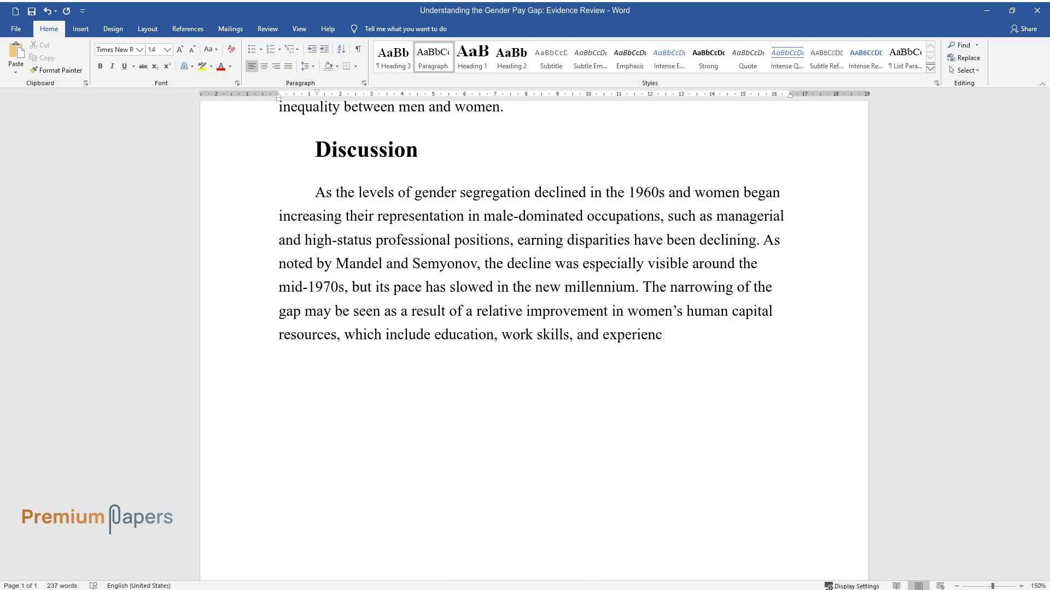
pyautogui.write('e, or shifts in the personal attributes of working')
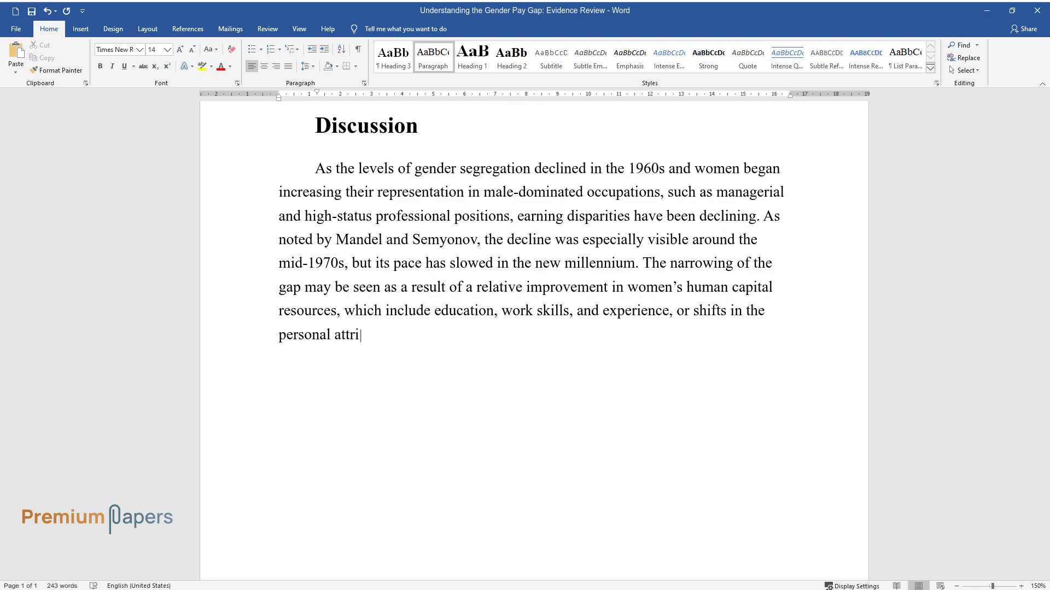
pyautogui.write(' women, such as m')
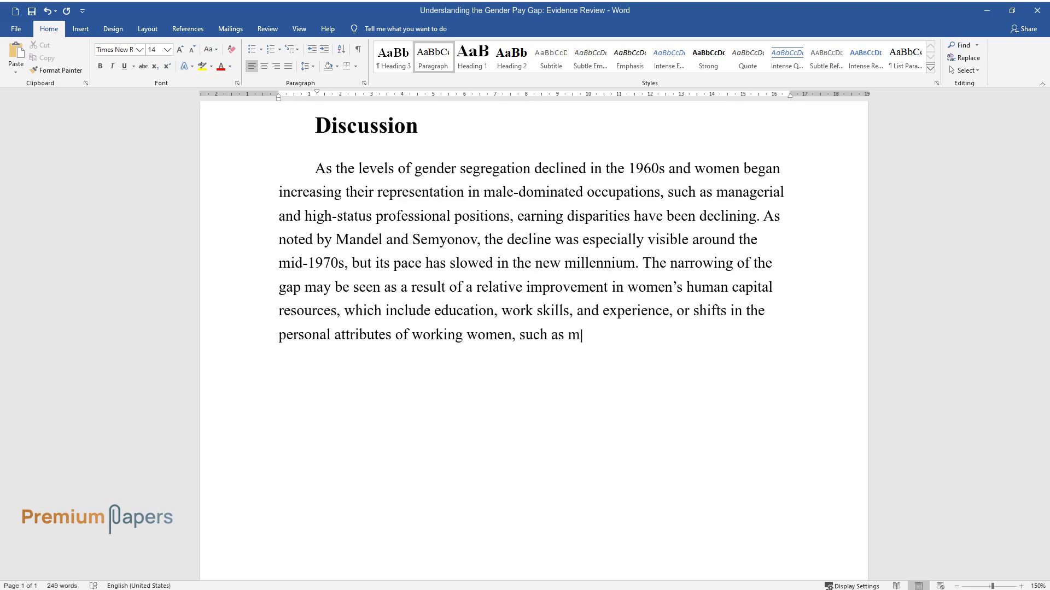
pyautogui.write('arital and maternity status. Besi')
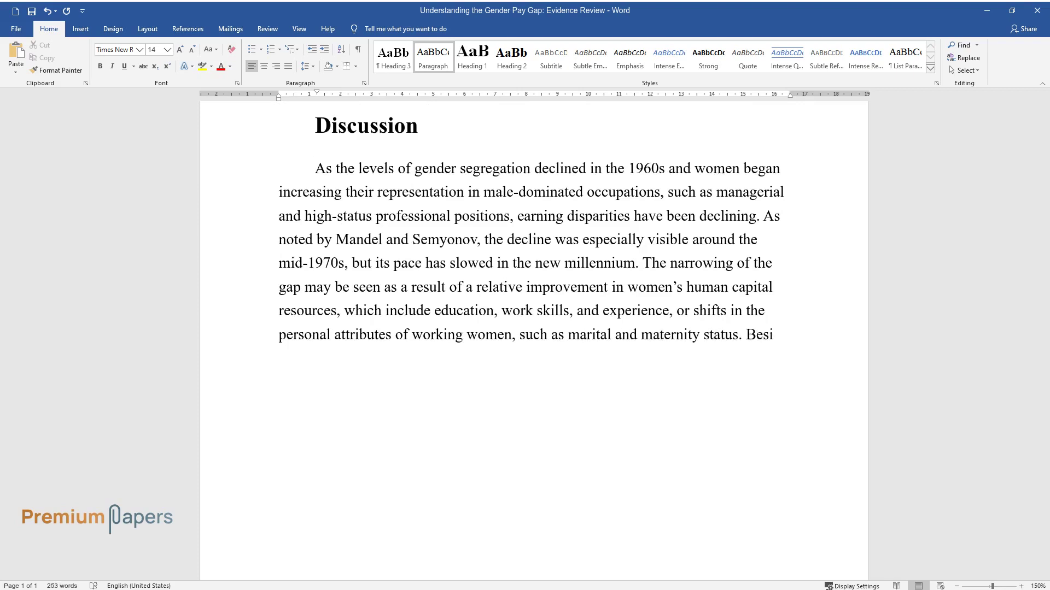
# Add that the decline also stems from changes in women's paid work hours or reflects decreases in earning discrimination against women.
pyautogui.write('des, the decline in the gap stems ')
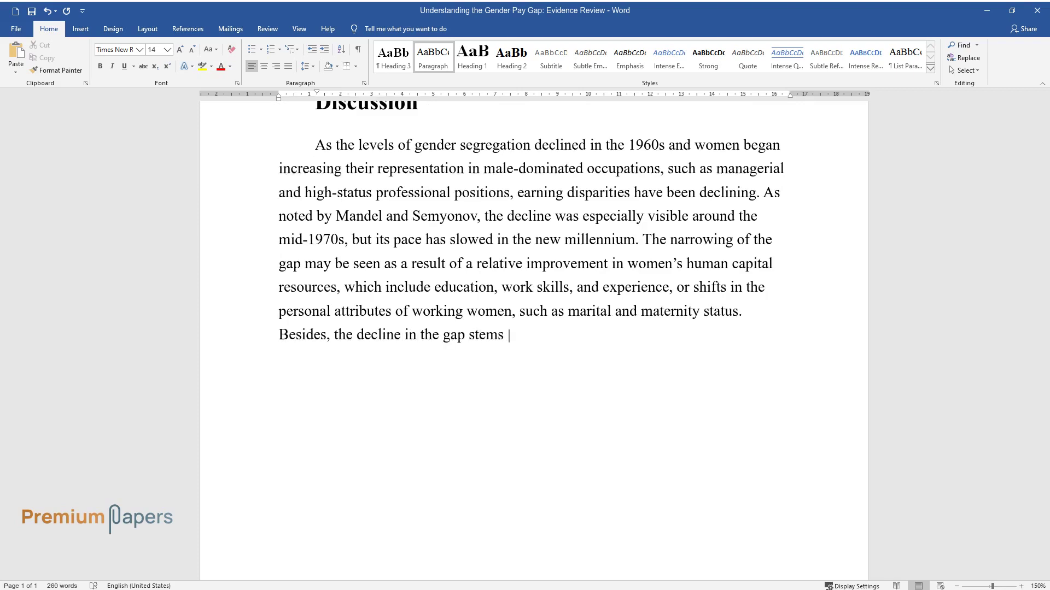
pyautogui.write('from the changes in the number of hours women allocate for paid wo')
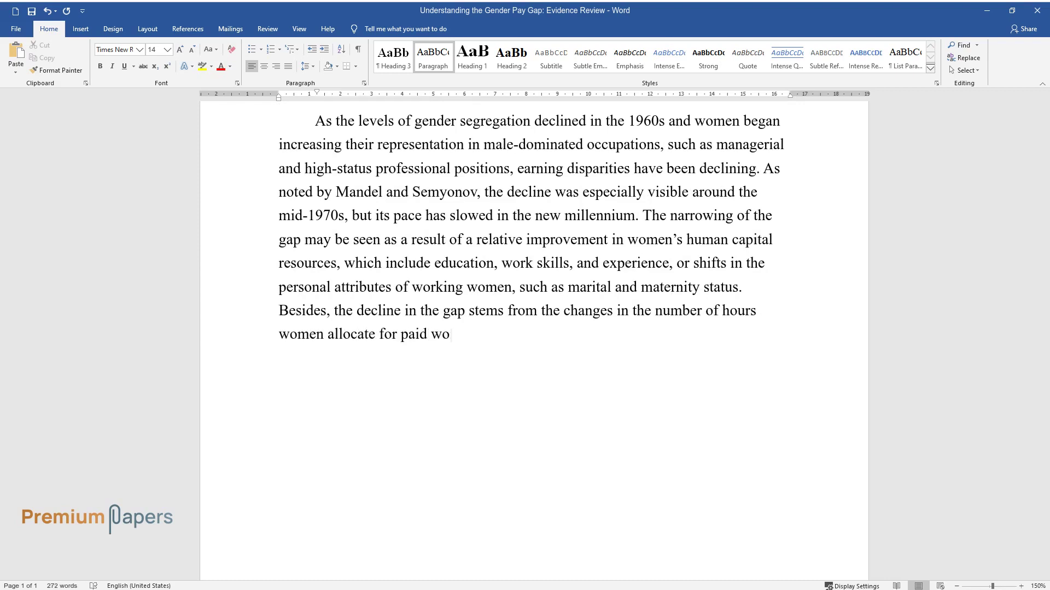
pyautogui.write('e decreases in ea')
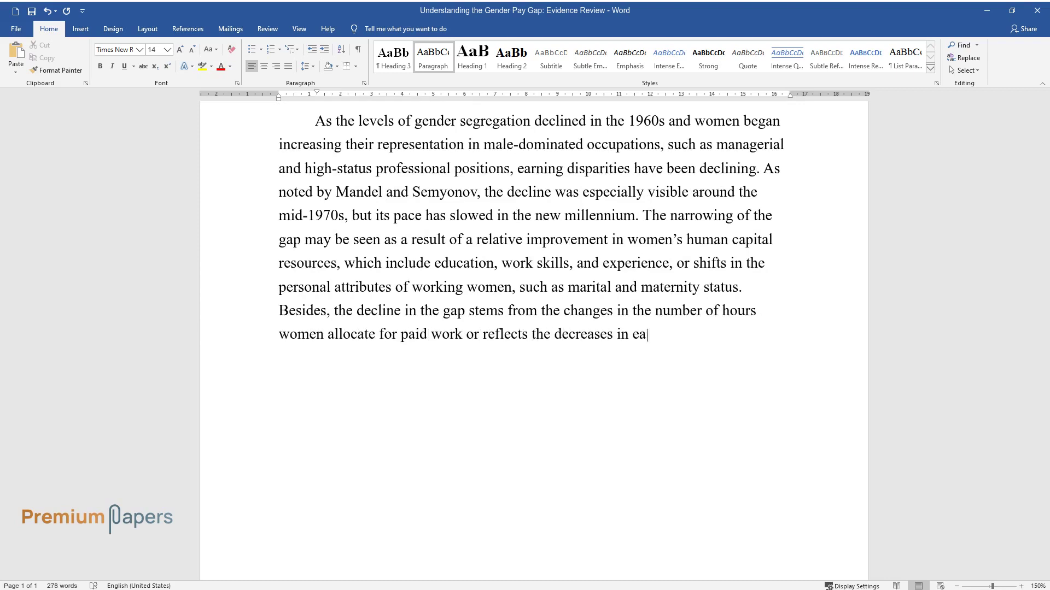
pyautogui.write('rning discrimination against wome')
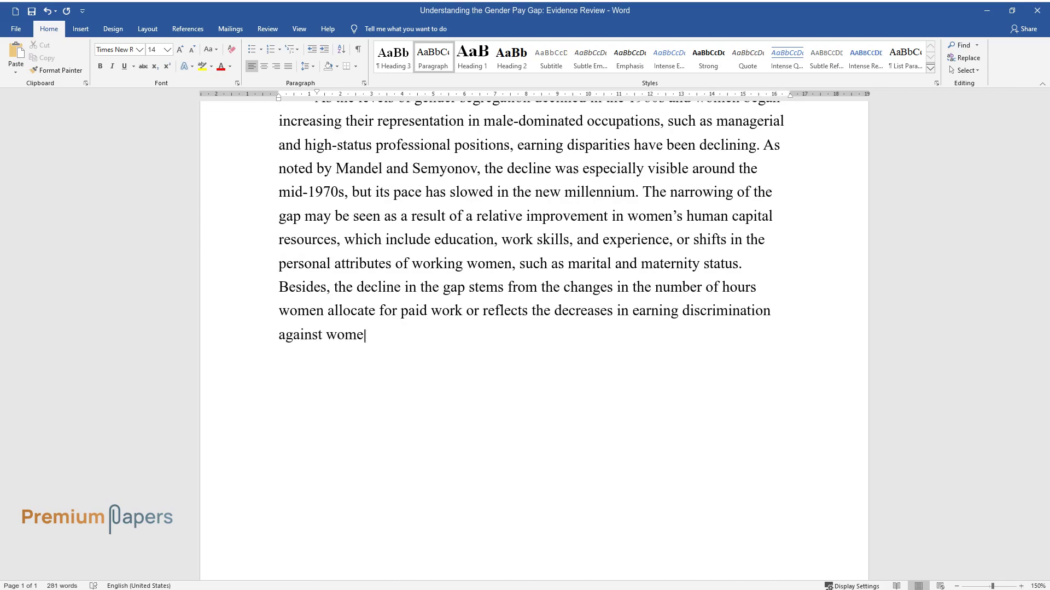
# End the paragraph with decreasing gender occupational segregation as a final possible cause, illustrating the upward occupational mobility that women experience.
pyautogui.write('n. Finally, the decline in the ga')
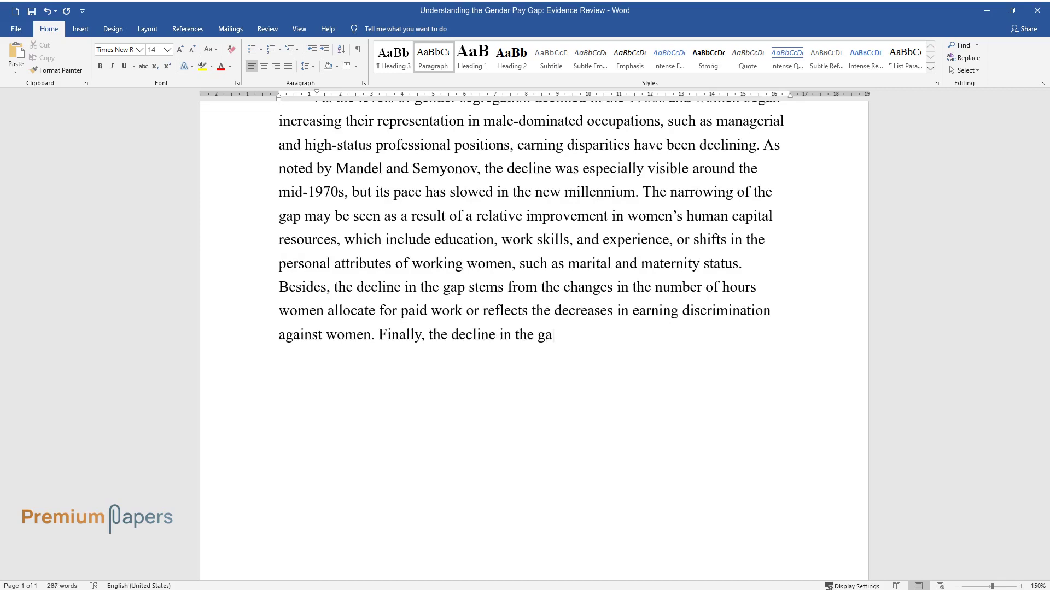
pyautogui.write('p could be the result of decreasin')
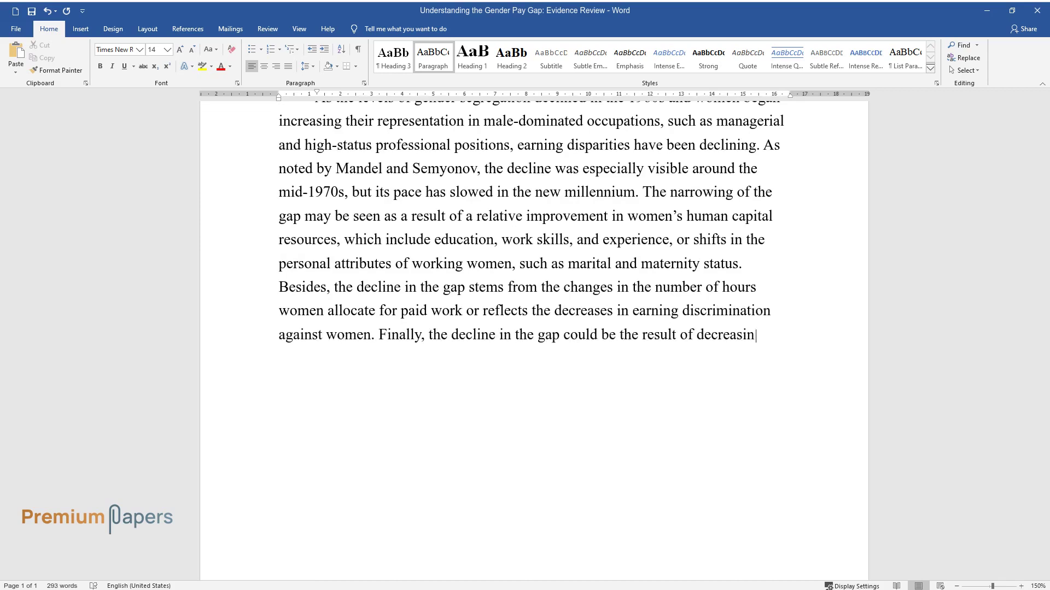
pyautogui.write('g gender occupational segregation')
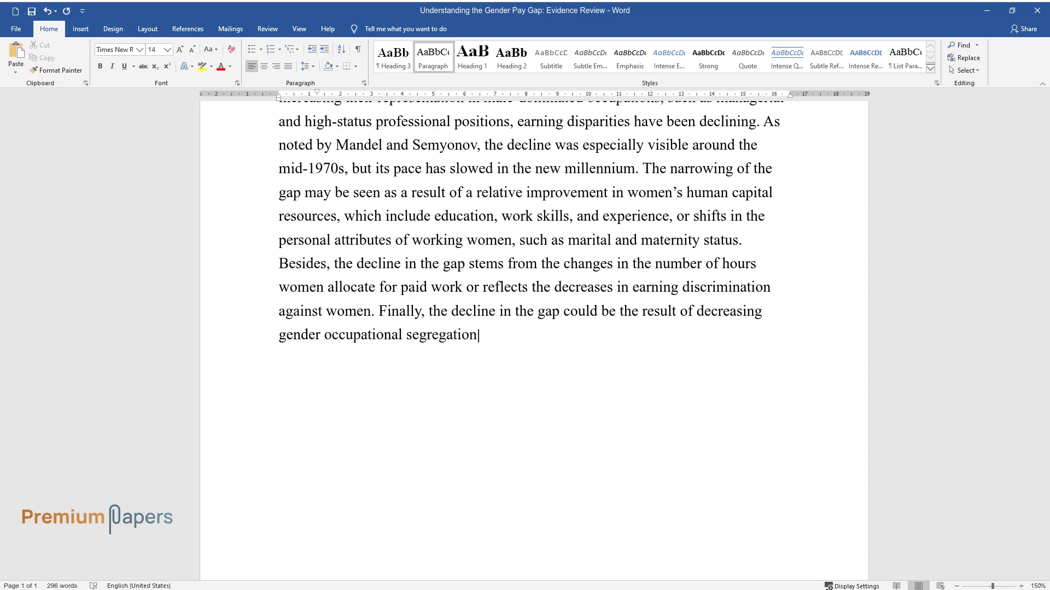
pyautogui.write(', which illustrates the upward oc')
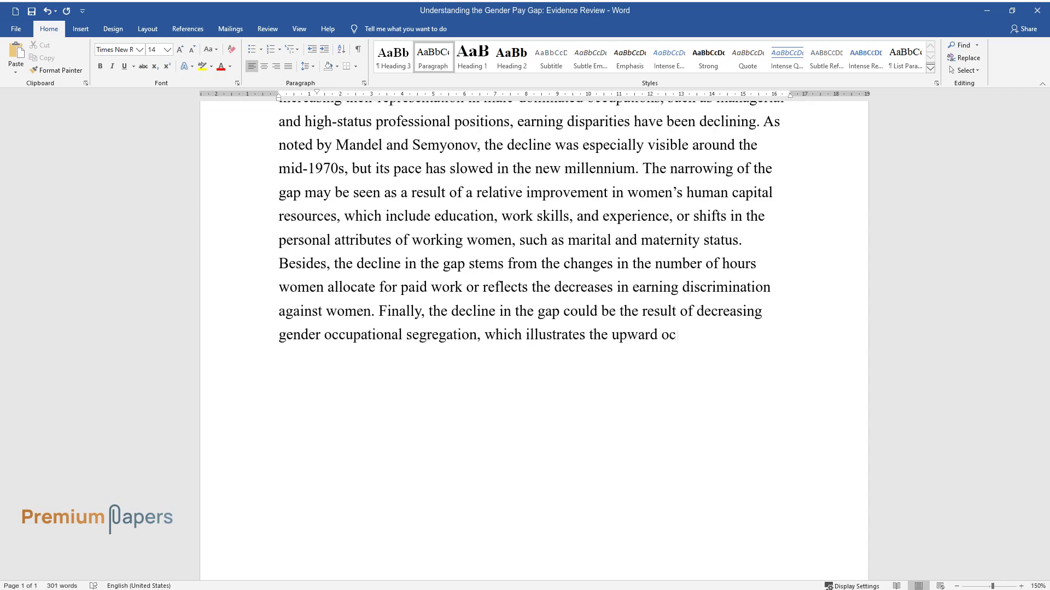
pyautogui.write('cupational mobility that women experience.')
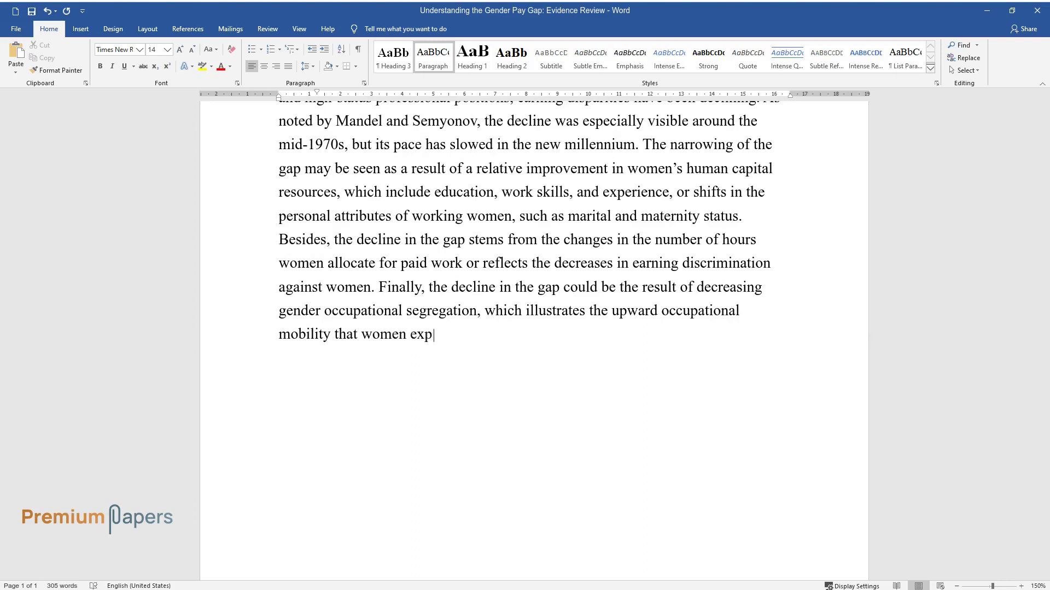
# Start a new paragraph stating that, overall, current research reveals a significant reduction in the gross gender earnings gap.
pyautogui.press('Return')
pyautogui.write('Overall,')
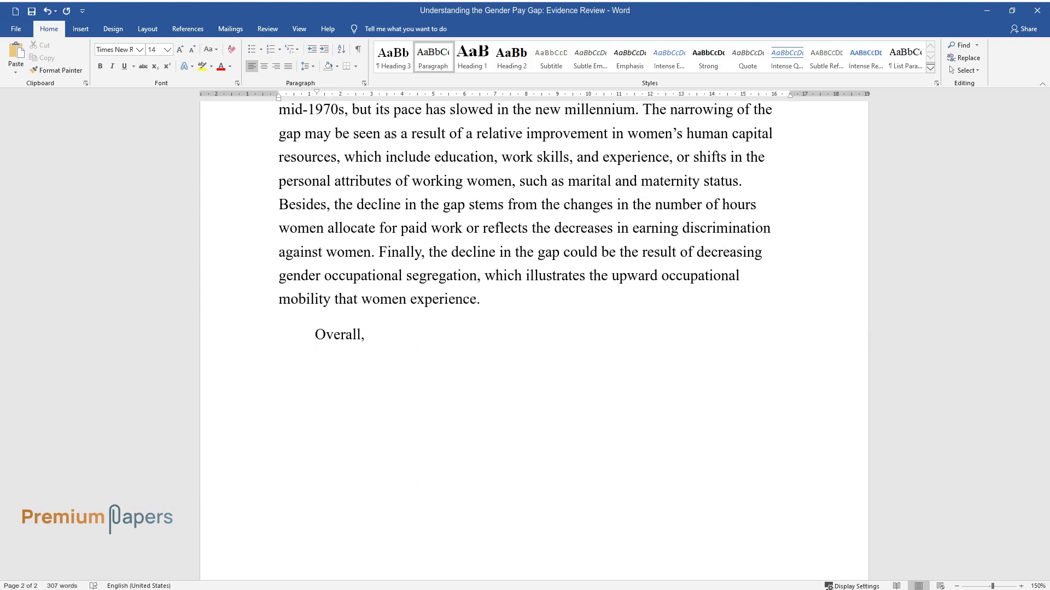
pyautogui.write(' current research reveals a signific')
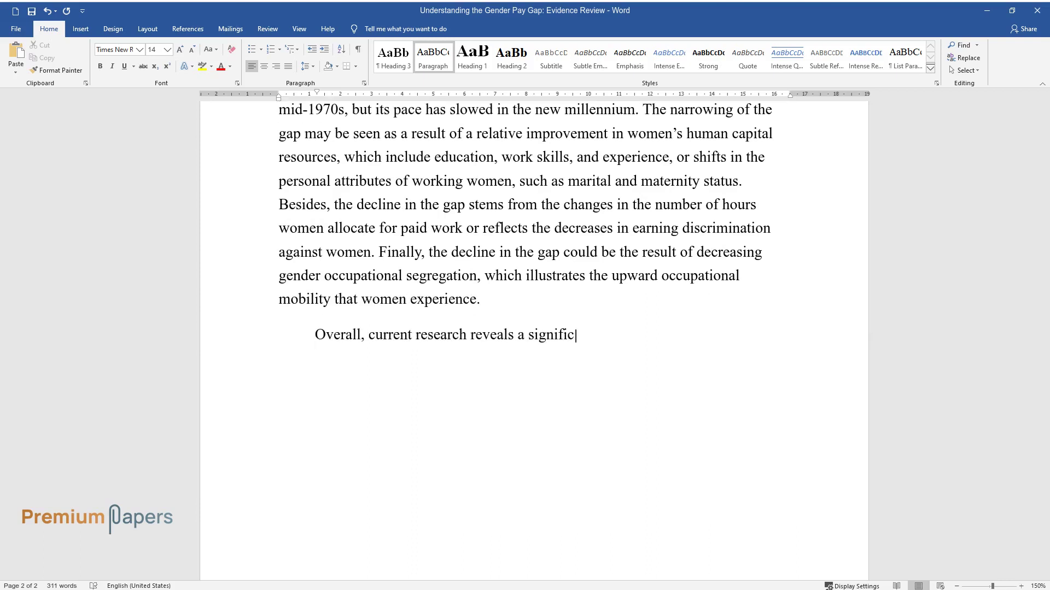
pyautogui.write('ant reduction in the gross gender earnings ga')
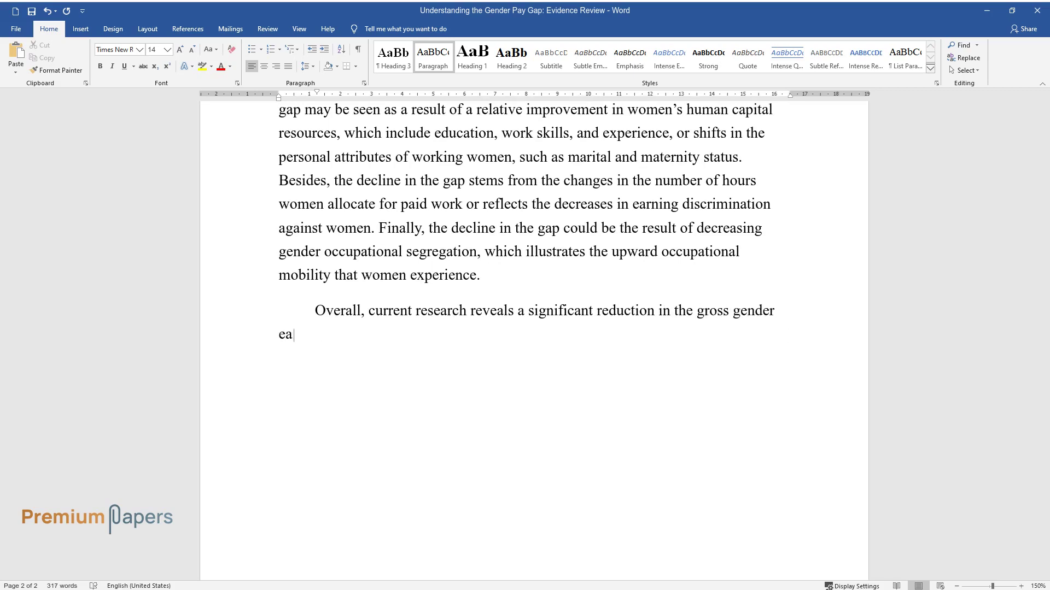
# Attribute most of the decline to the lowering of the gap's unexplained portion, which implies a notable decline in economic discrimination against women.
pyautogui.write('p, with most of the decline')
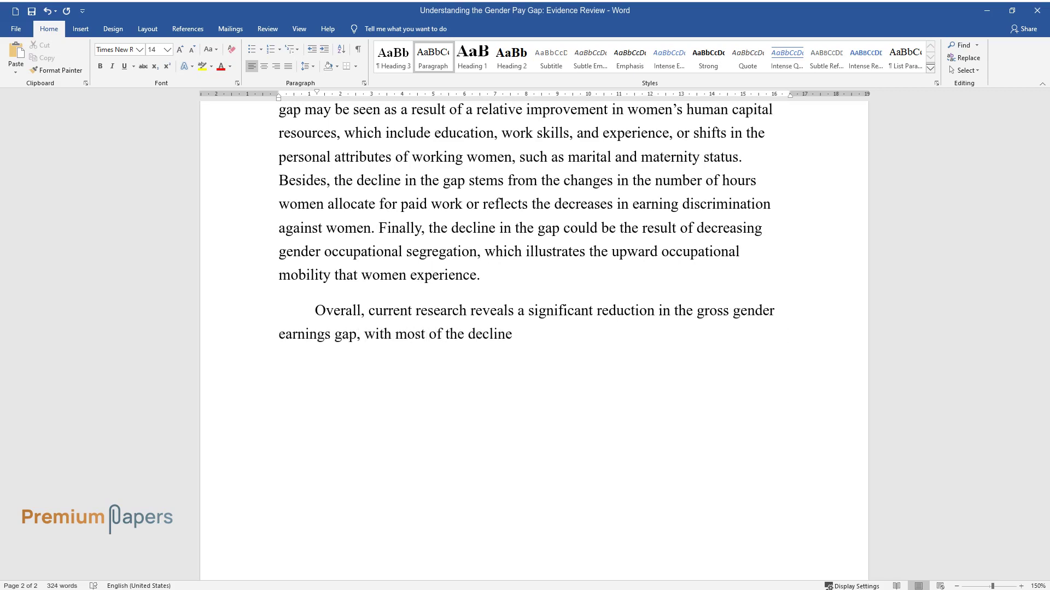
pyautogui.write(' being attributed to the lowering o')
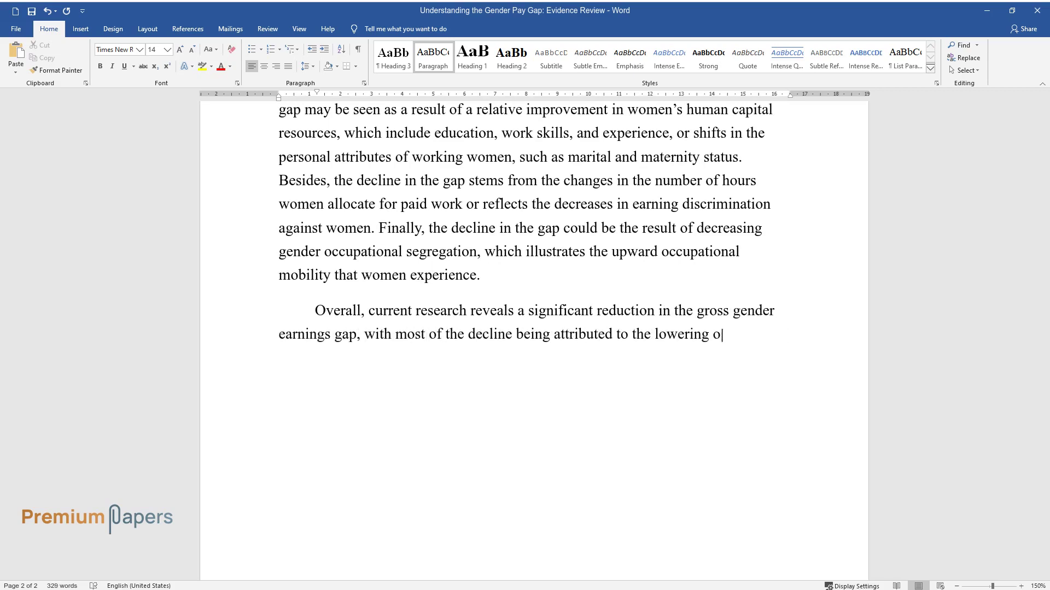
pyautogui.write('f the unexplained portion of the gap')
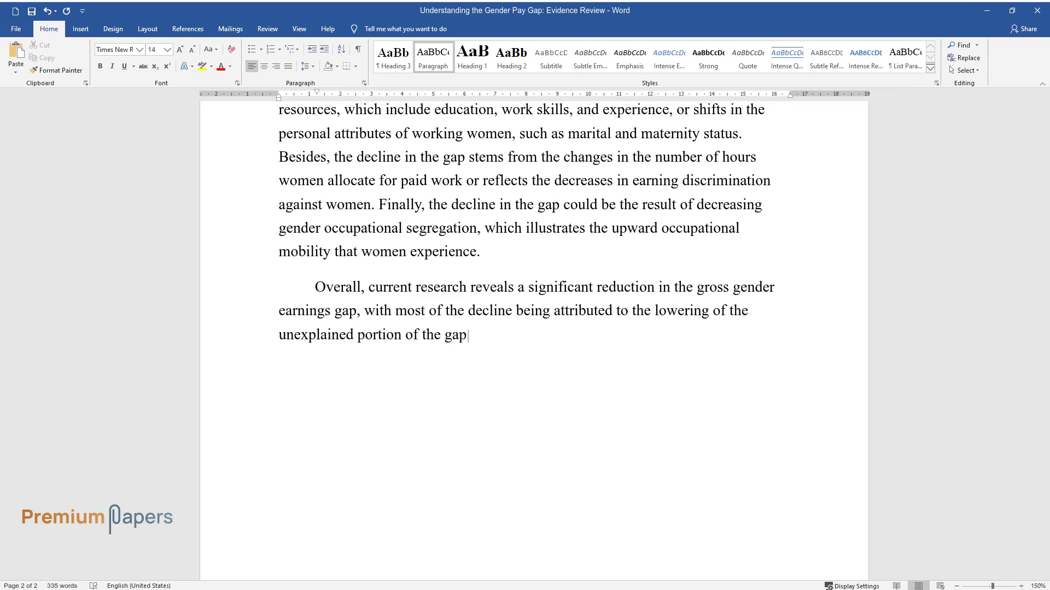
pyautogui.write(', which implies a notable decline in')
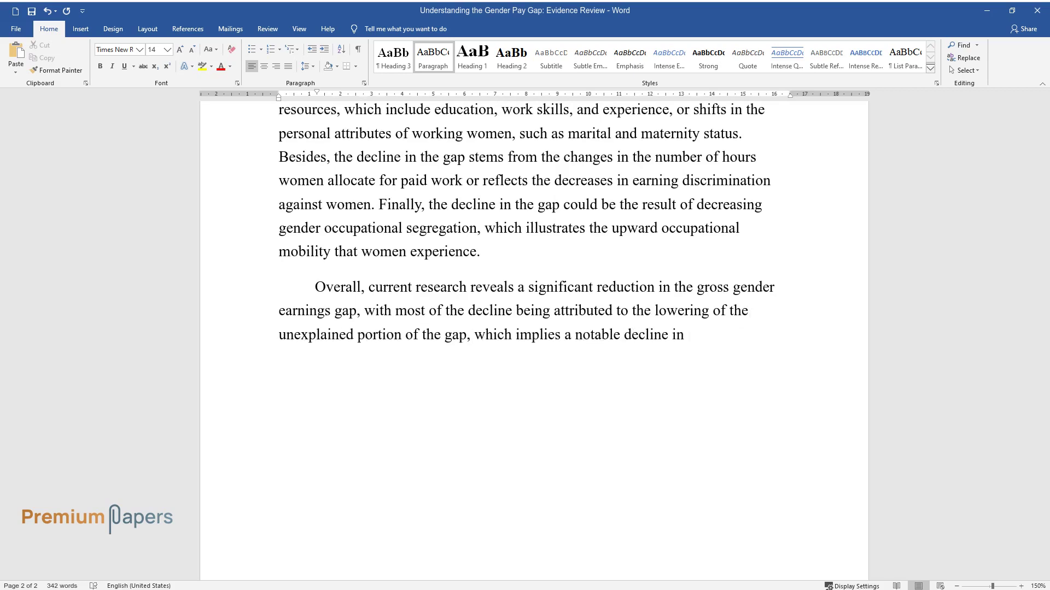
pyautogui.write(' economic discrimi')
pyautogui.write('nation against wom')
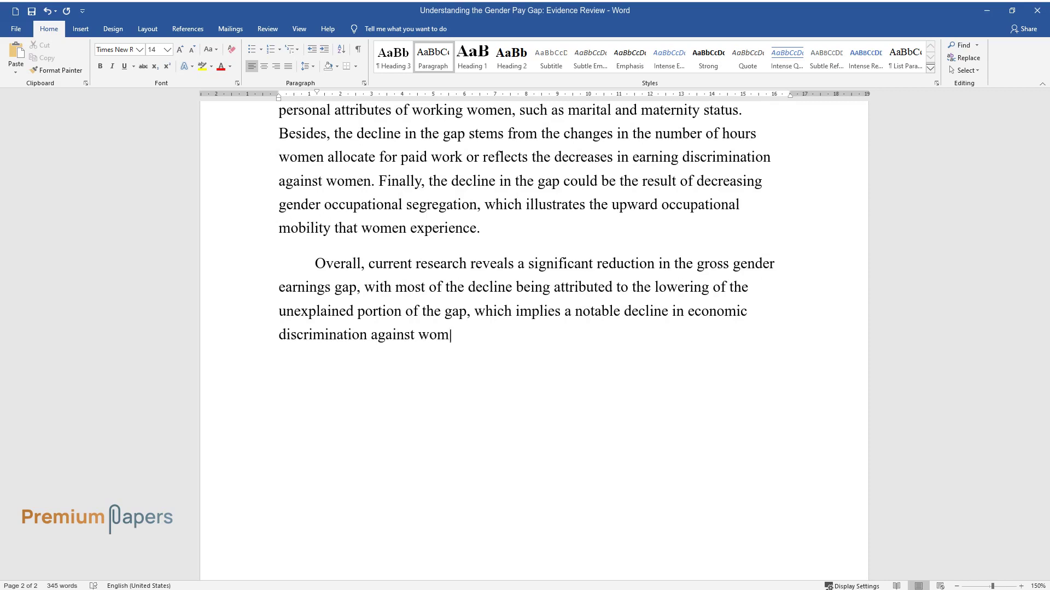
# Contrast discrimination with the somewhat small role that human capital and personal characteristics play in explaining the gap in both the public and private sectors.
pyautogui.write('en. In contrast to discrimination, ')
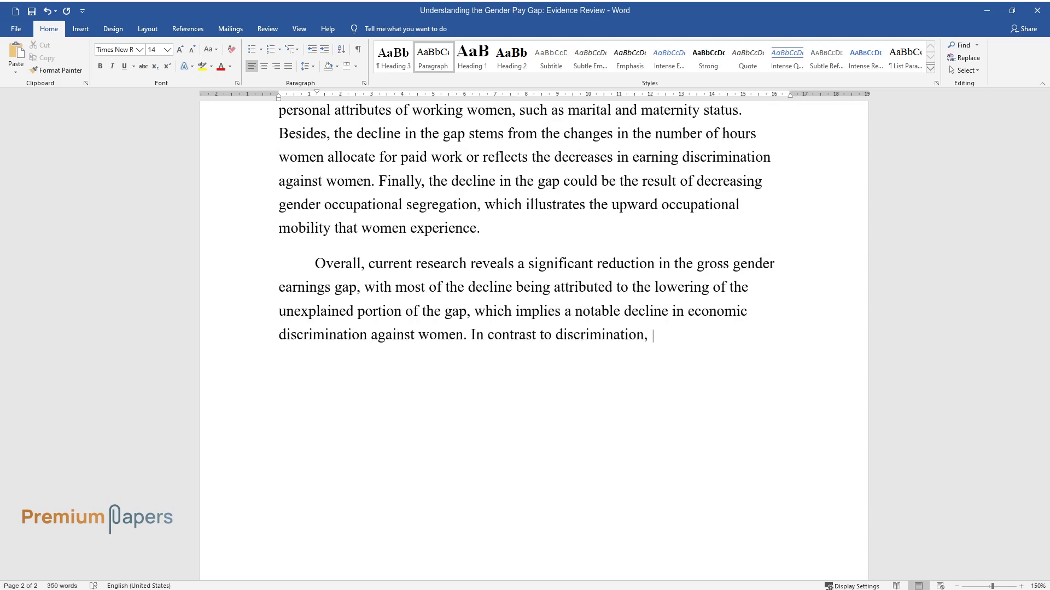
pyautogui.write('the role that human capital and pers')
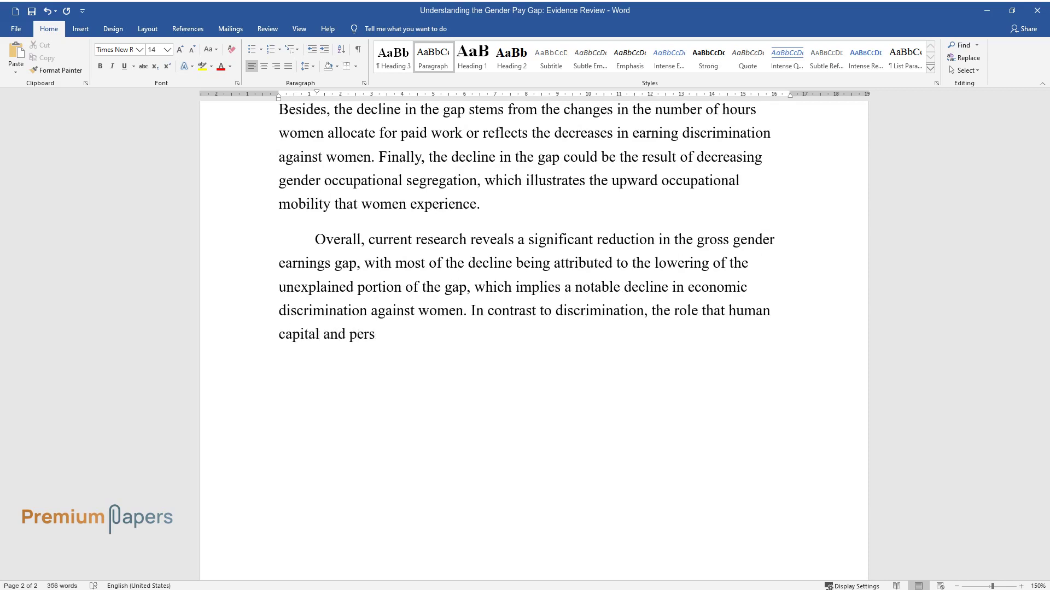
pyautogui.write('onal characteristics play in explain')
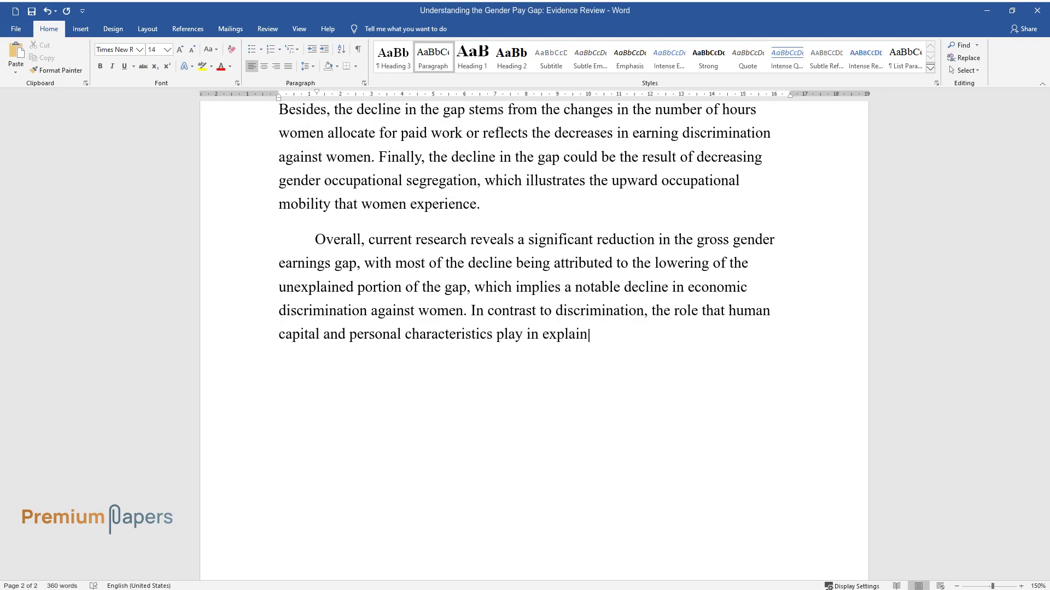
pyautogui.write('ing the gender pay gap is somewhat small in b')
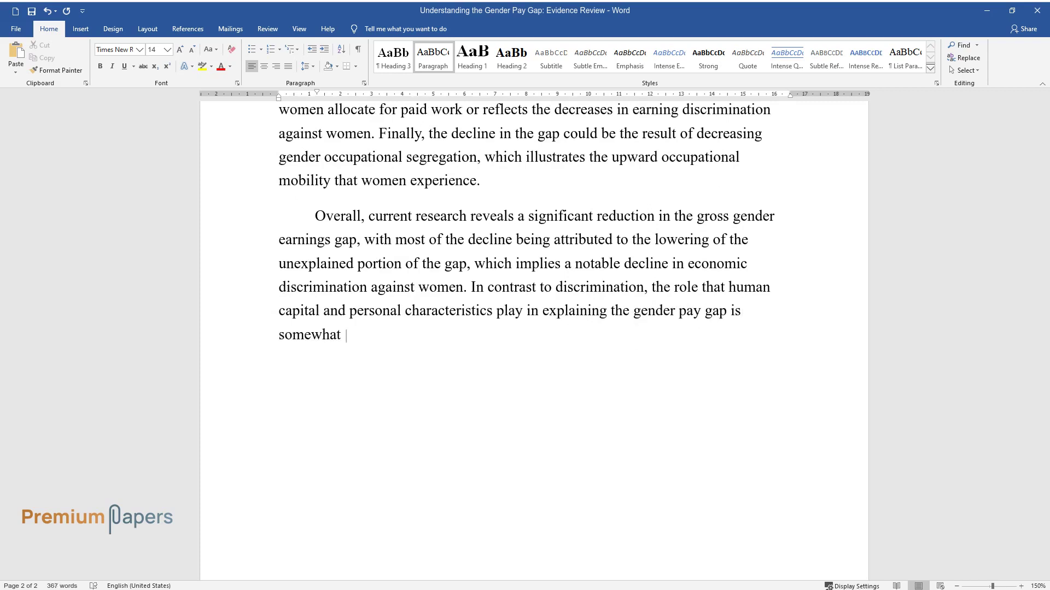
pyautogui.write('oth the public and private sectors.')
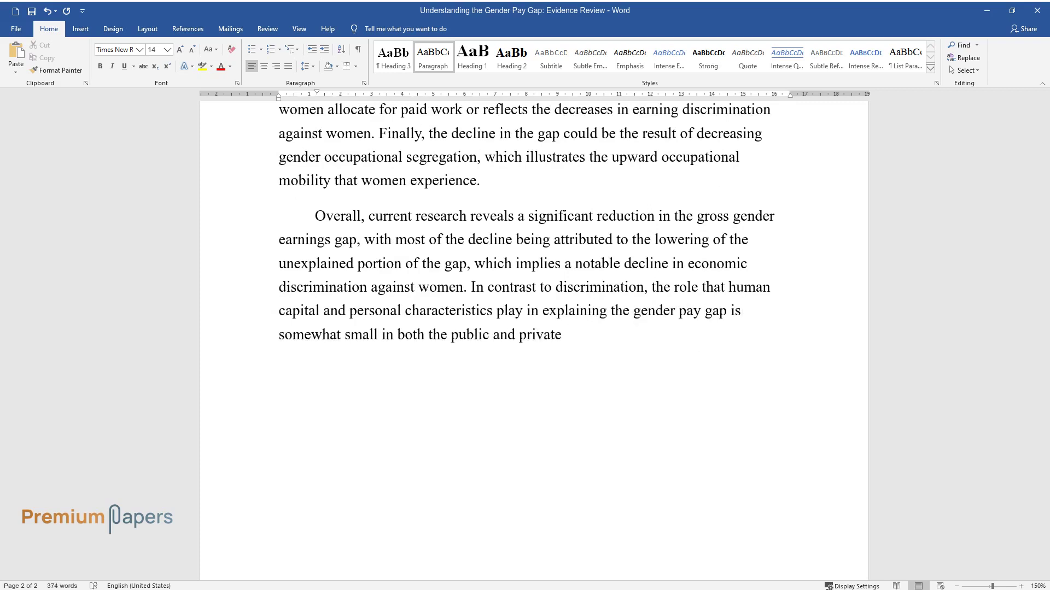
# Begin a new paragraph saying that variability between the two sectors includes the size and rate of the gap reduction and the significance of its most prominent sources.
pyautogui.press('Return')
pyautogui.write('Variabi')
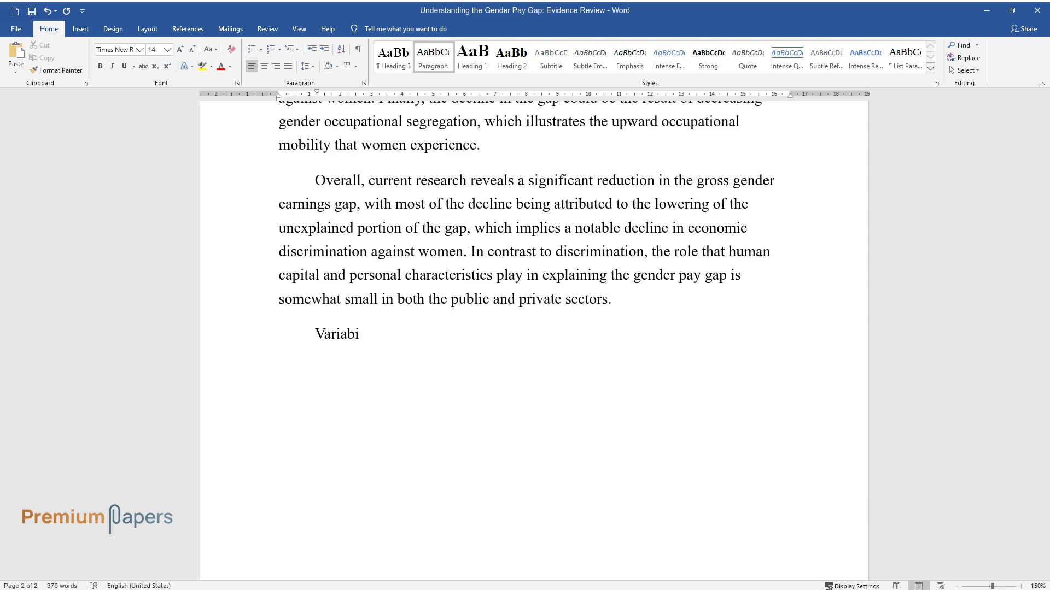
pyautogui.write('lity between the two sectors includ')
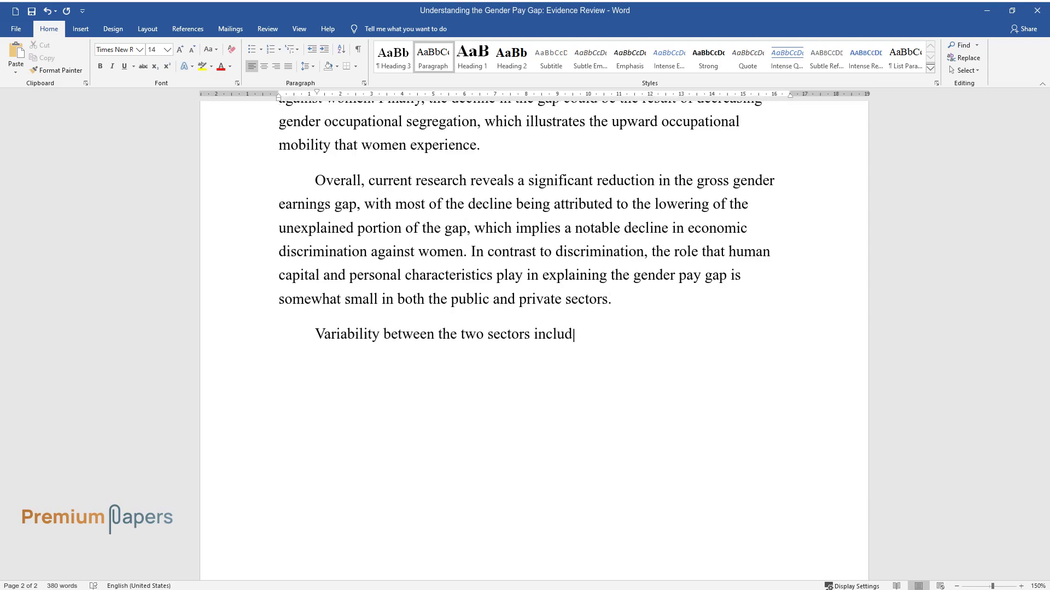
pyautogui.write('es not only the size and the rate ')
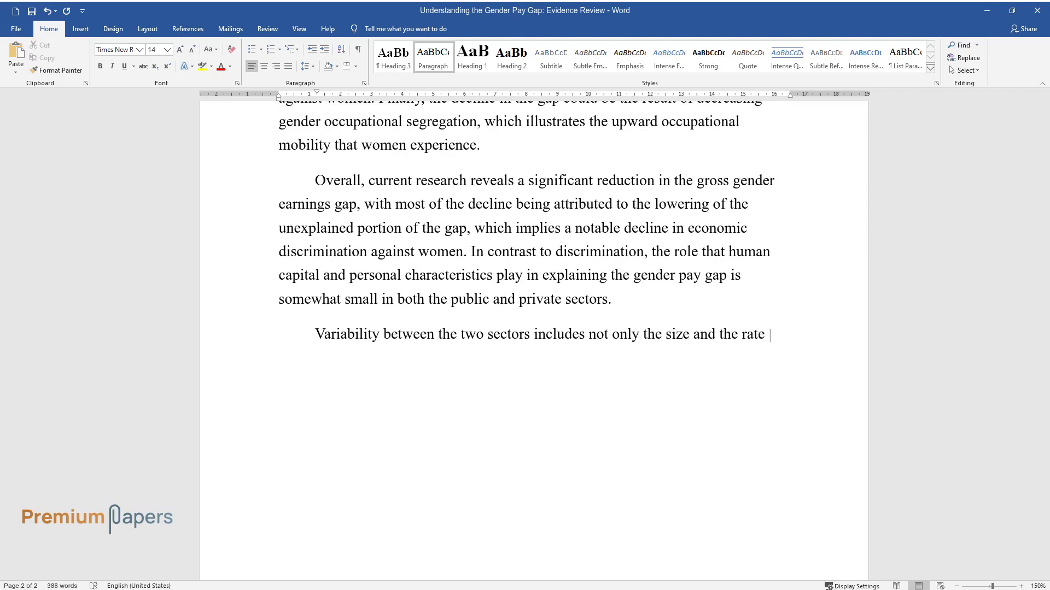
pyautogui.write('of the gap reduction but also the significance of the most prominent ')
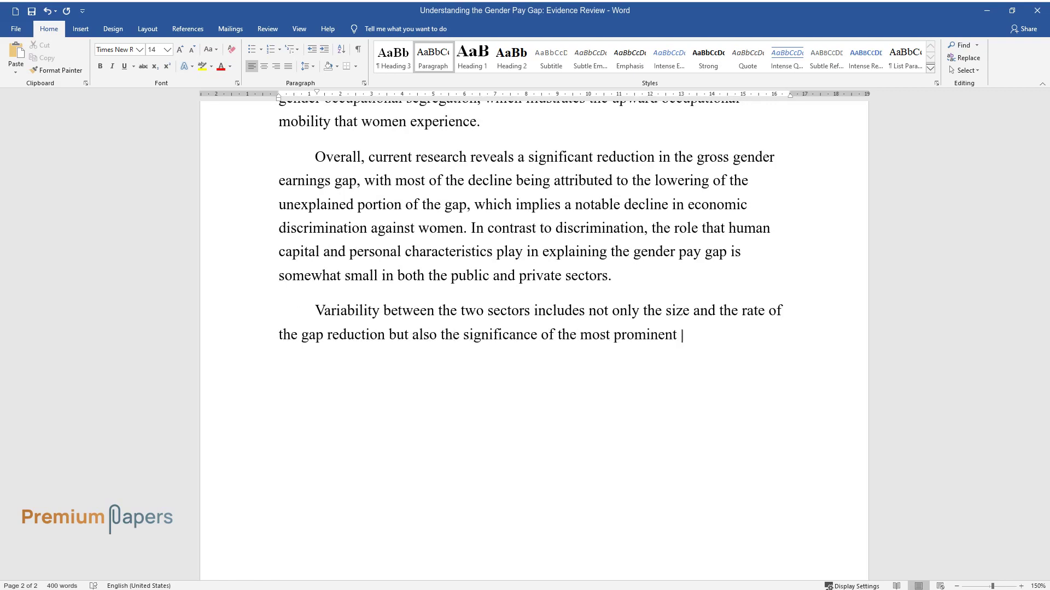
pyautogui.write('sources of the gap. Notably, workin')
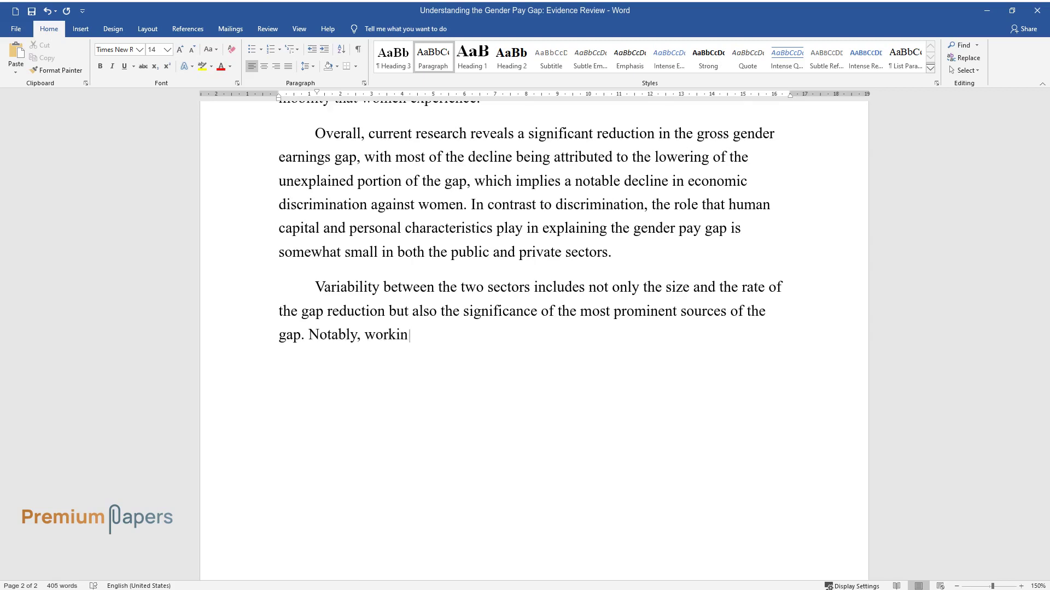
# Note working hours as among the most important factors defining gender pay inequality in both sectors, with some domination found in the private sector.
pyautogui.write('g hours are among the most importa')
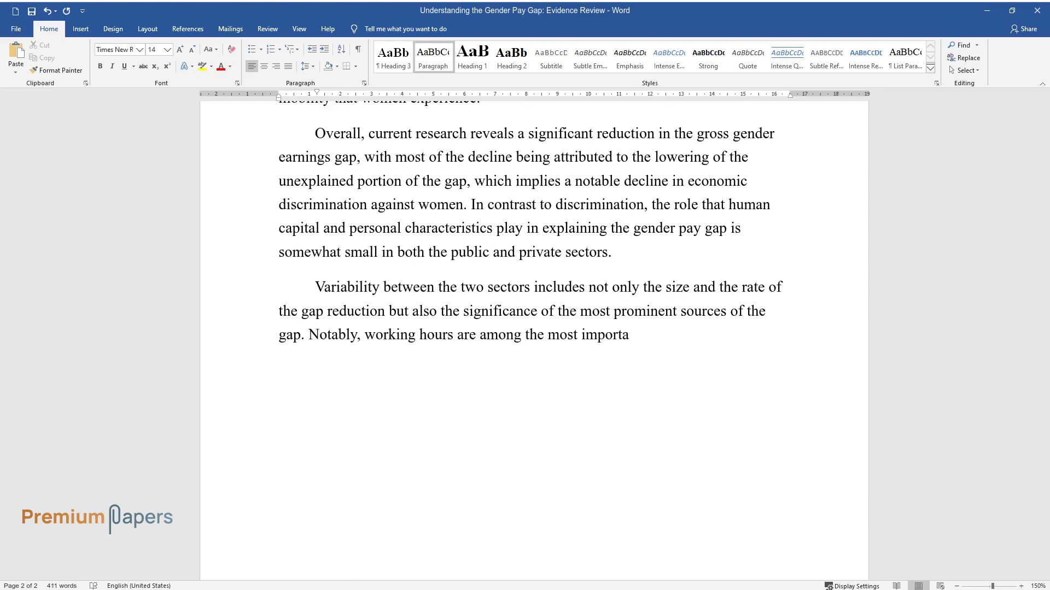
pyautogui.write('nt factors defining gender pay ineq')
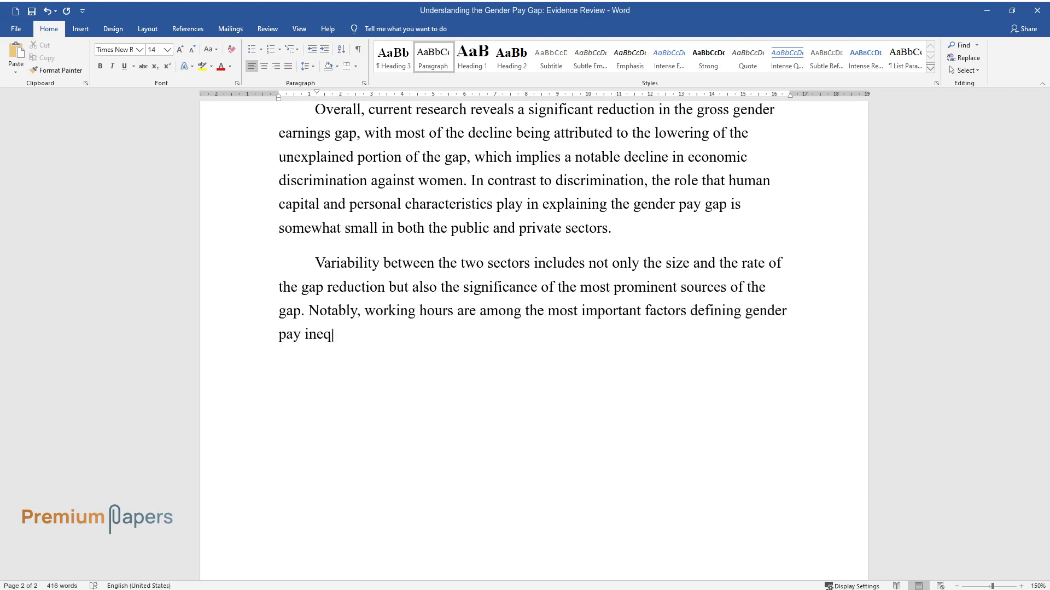
pyautogui.write('uality in both public and private')
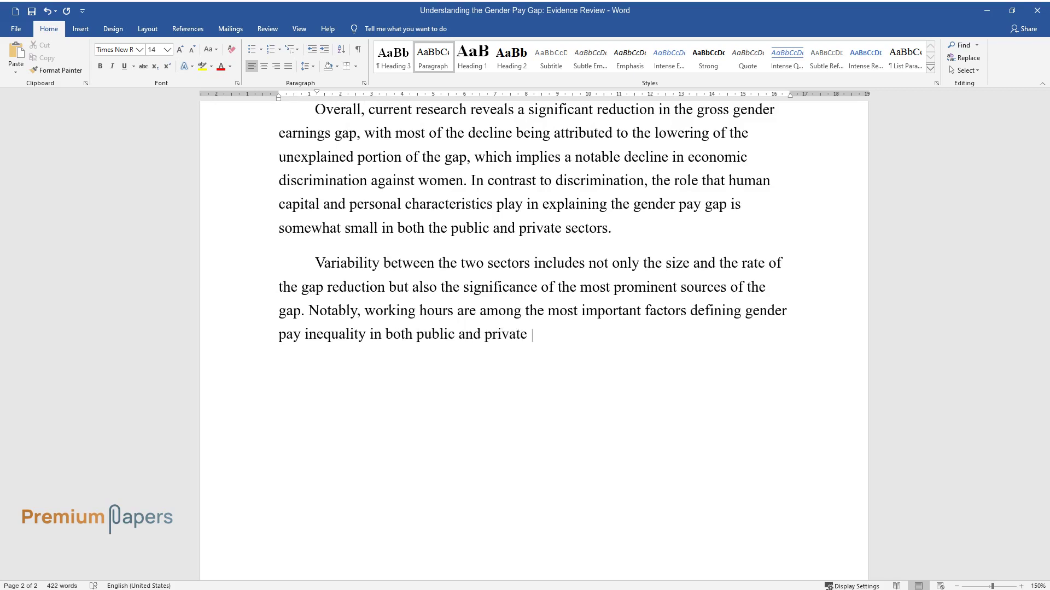
pyautogui.write(' sectors, with some domination found')
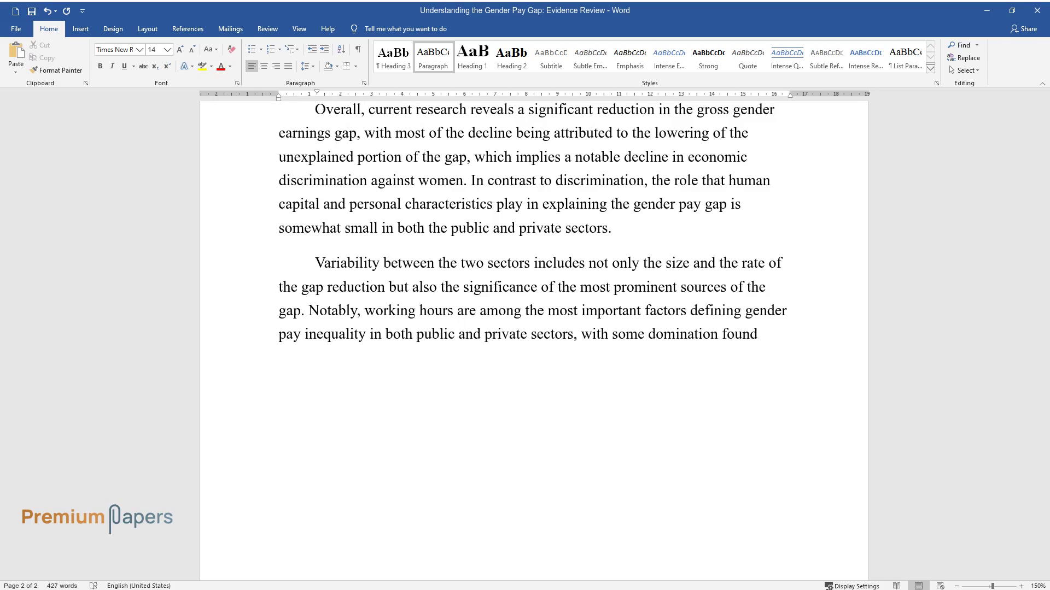
pyautogui.write(' in the private sector. The declin')
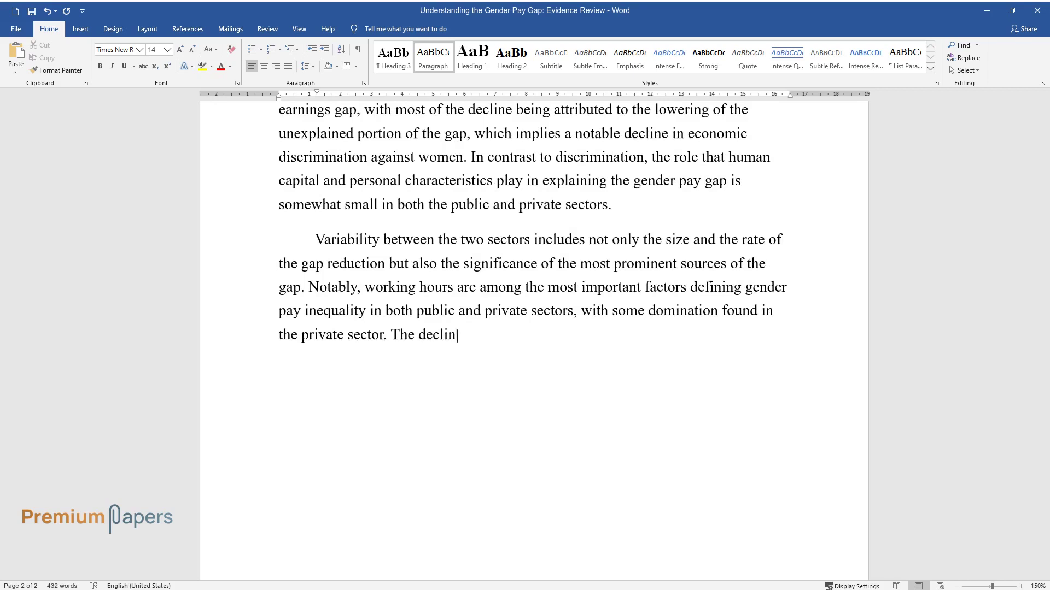
# Add that the decline in gender segregation can explain the lowering influence of occupations on the gender pay gap in the private sector.
pyautogui.write('e in gender segregation can be used')
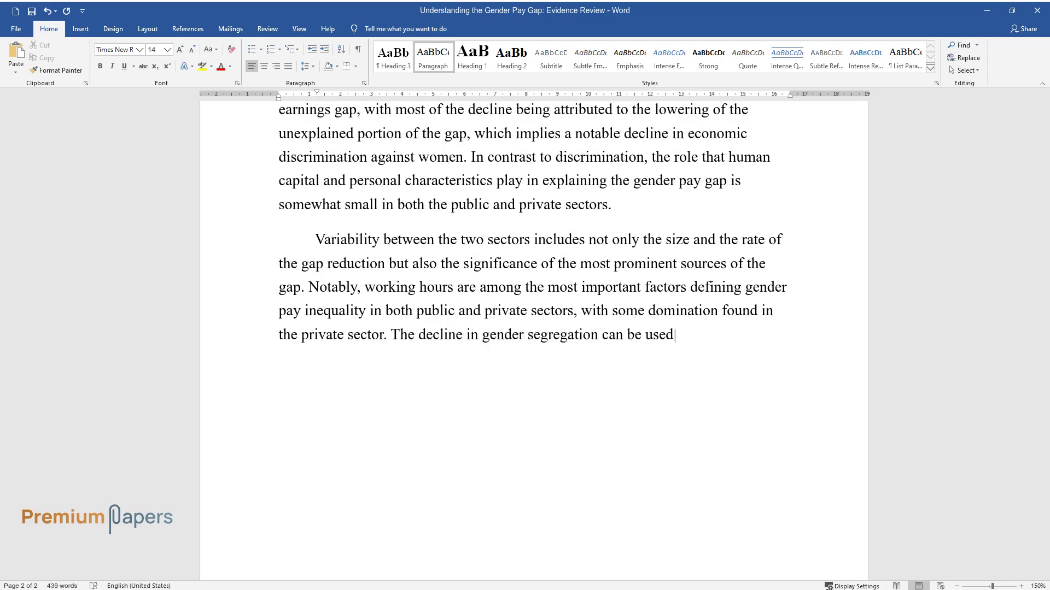
pyautogui.write(' to explain the lowering influence')
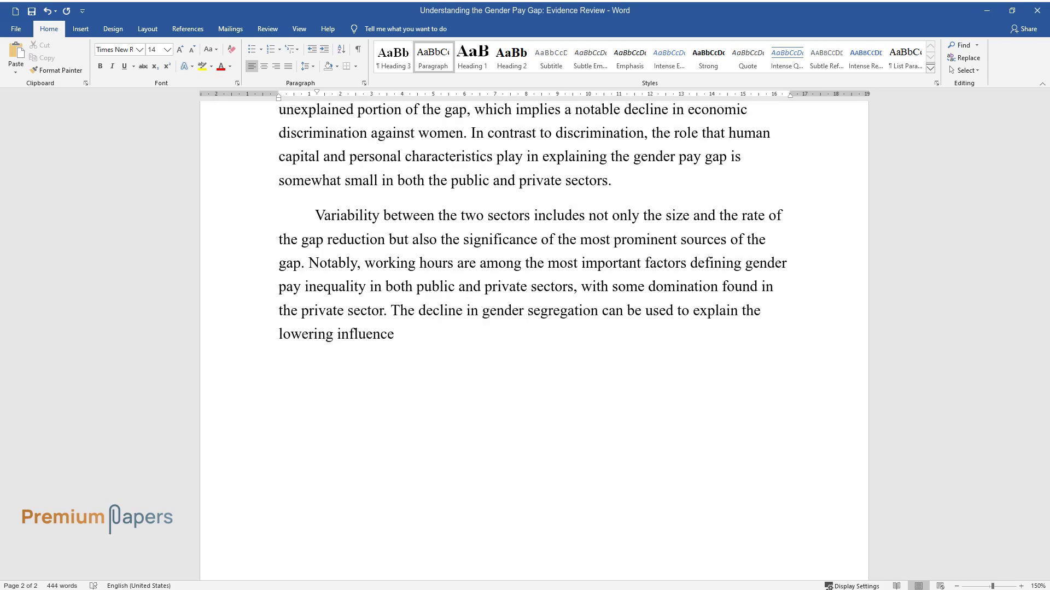
pyautogui.write(' of occupations on the gender pay g')
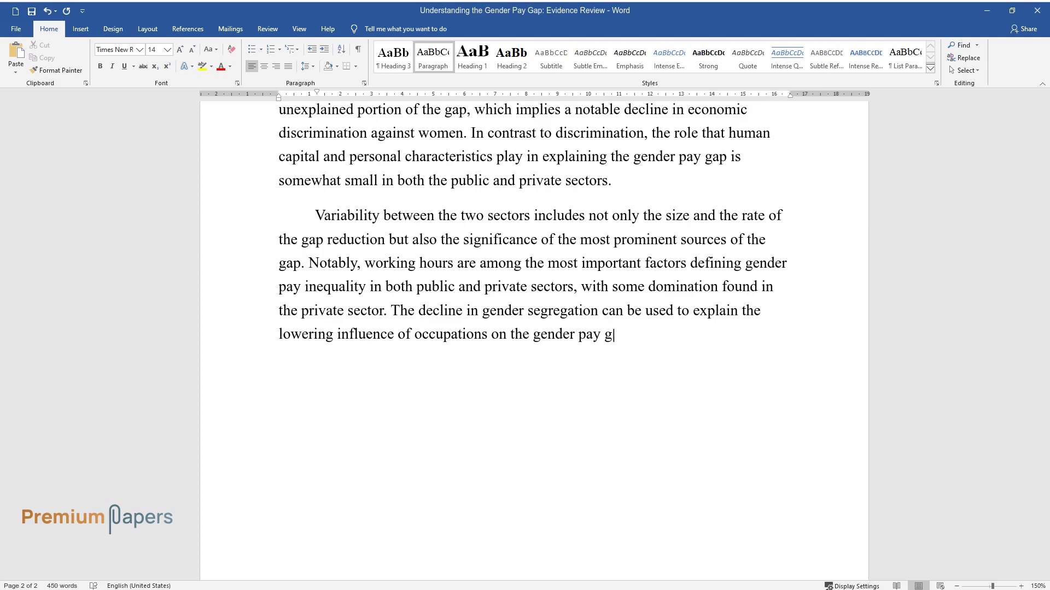
pyautogui.write('ap in the private sector. In the public sec')
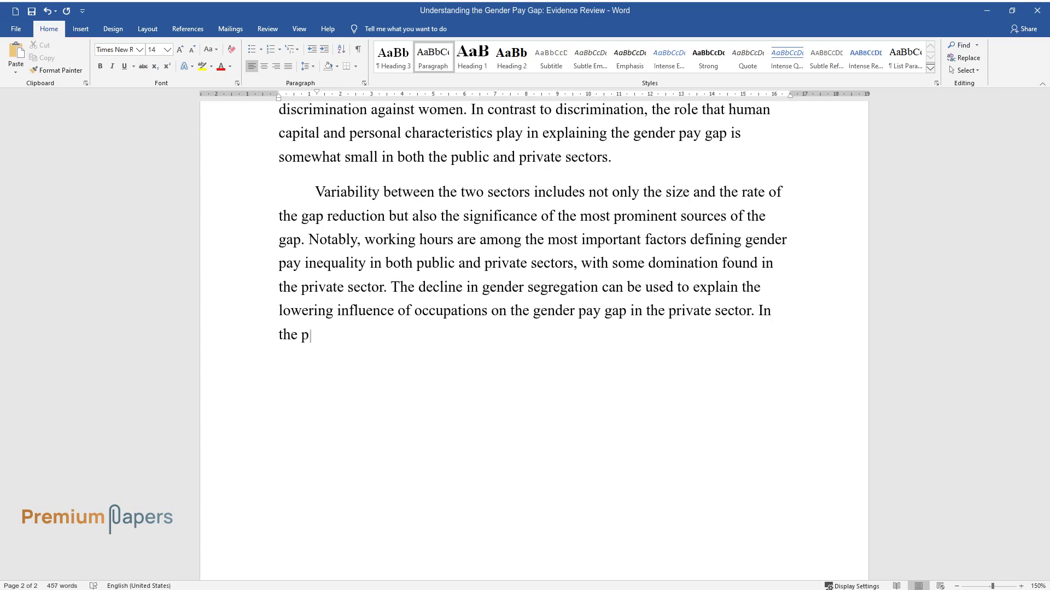
# State that in the public sector gender segregation remains a significant burden that contributes to a substantial portion of the gap.
pyautogui.write('tor, gender segregation re')
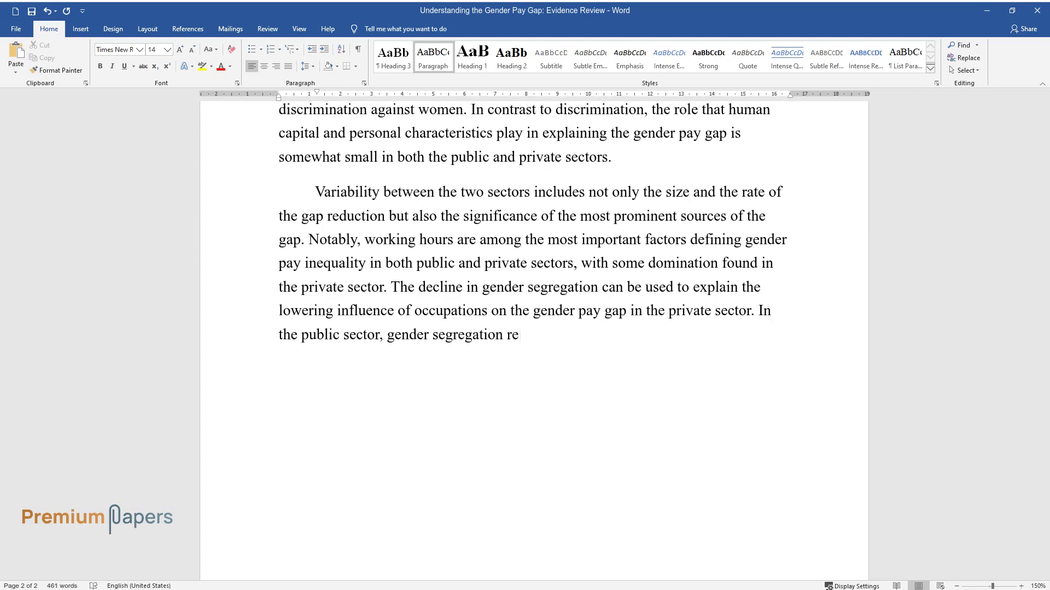
pyautogui.write('mains a significant burden that co')
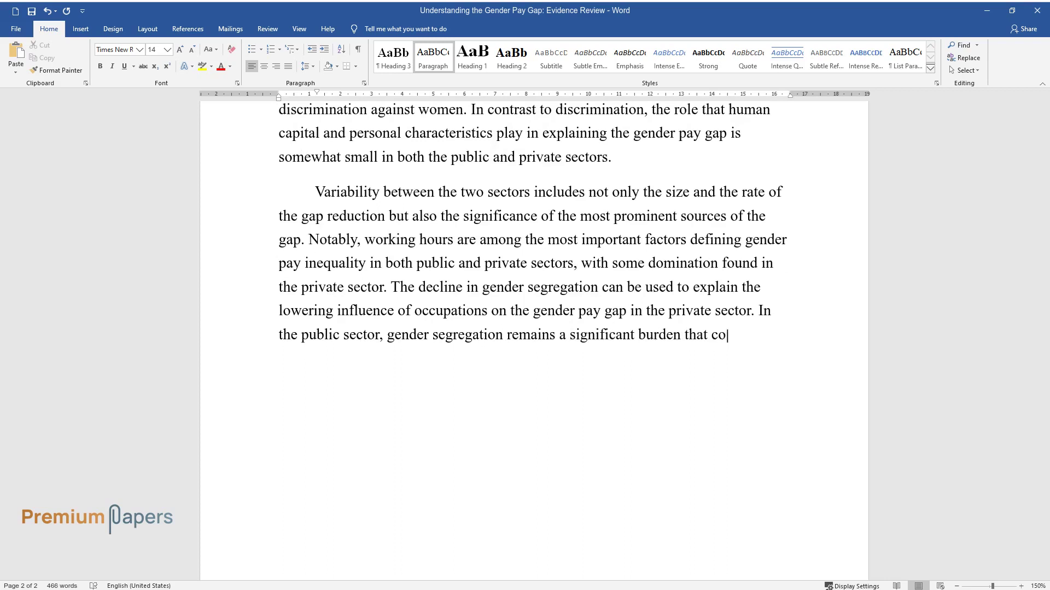
pyautogui.write('ntributes to a substantial')
pyautogui.write(' portion ')
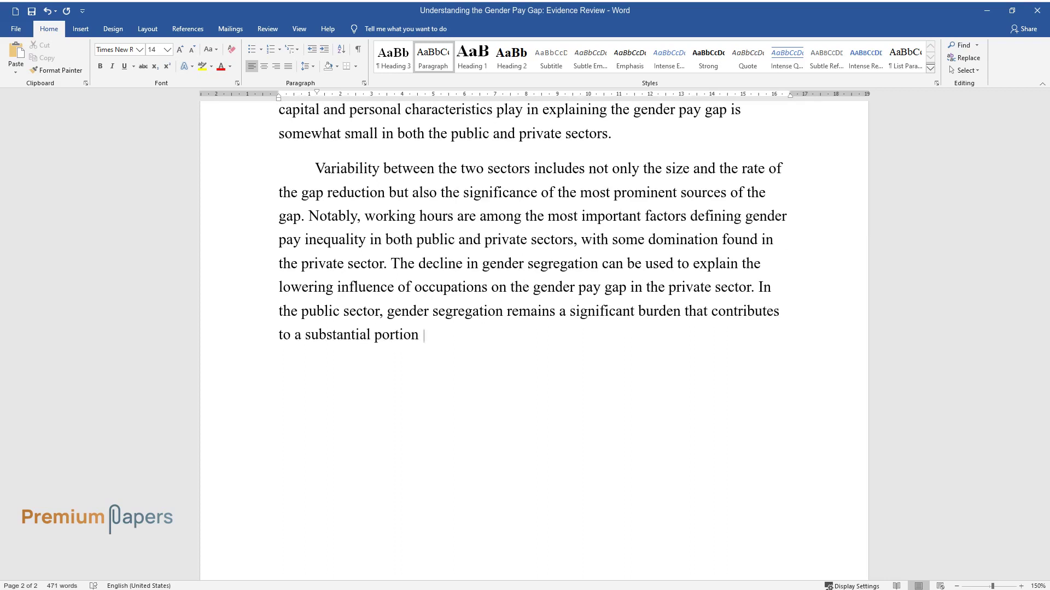
pyautogui.write('of the gap. These findings are ind')
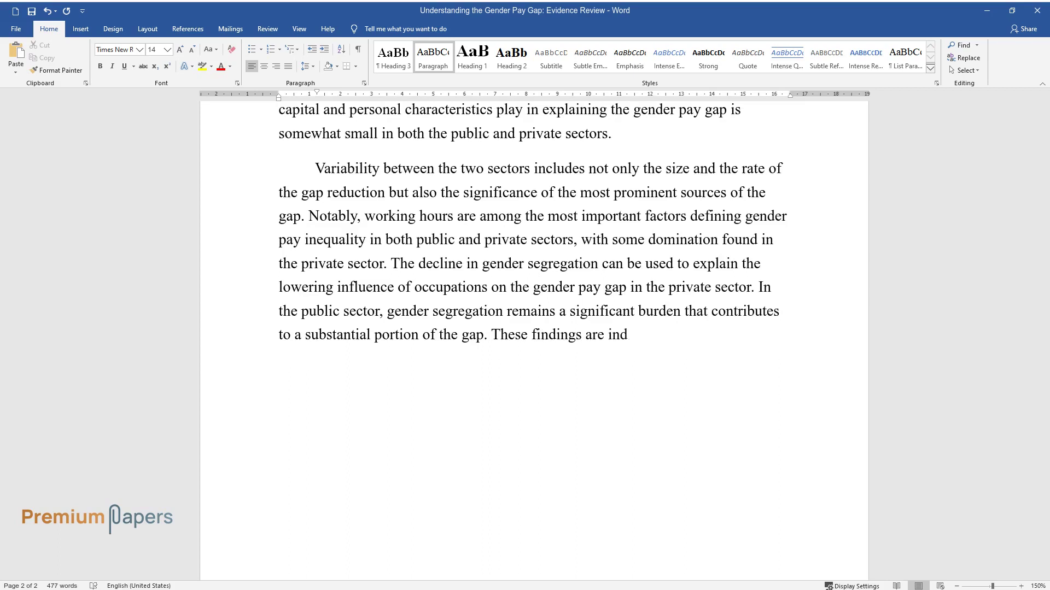
# Conclude the paragraph that gender wage inequality cannot be analyzed without context because the gap varies between sectors and, thus, between different professions.
pyautogui.write('icative of the fact that g')
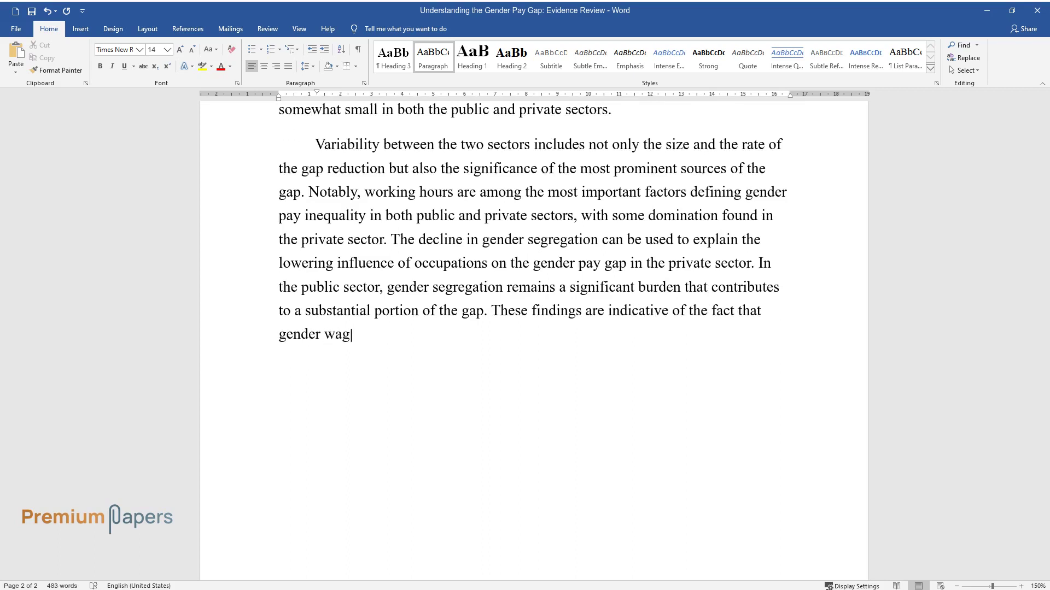
pyautogui.write('e inequality cannot be analyzed in')
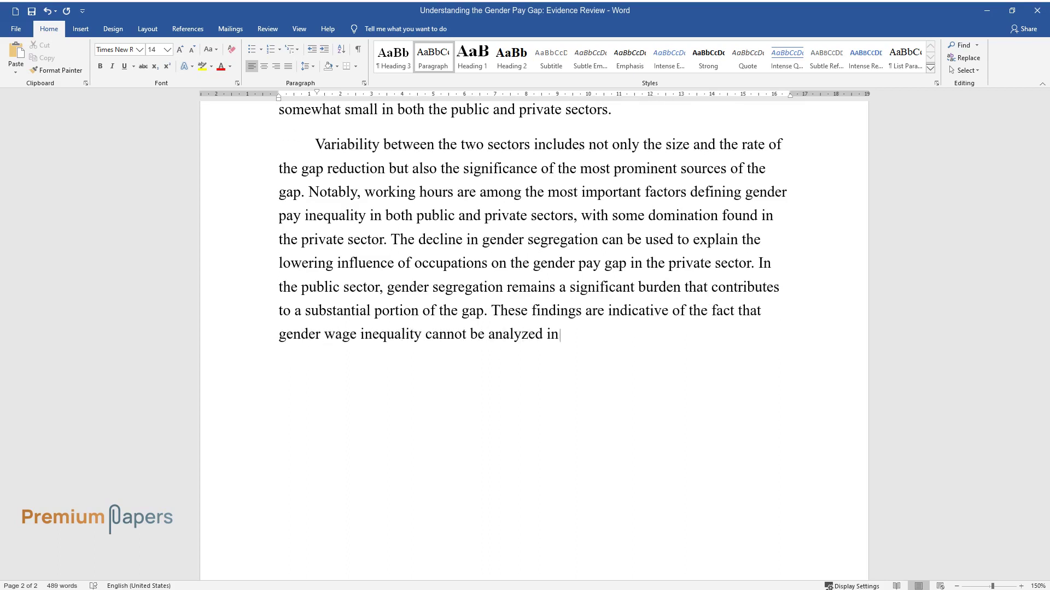
pyautogui.write(' a general context without providi')
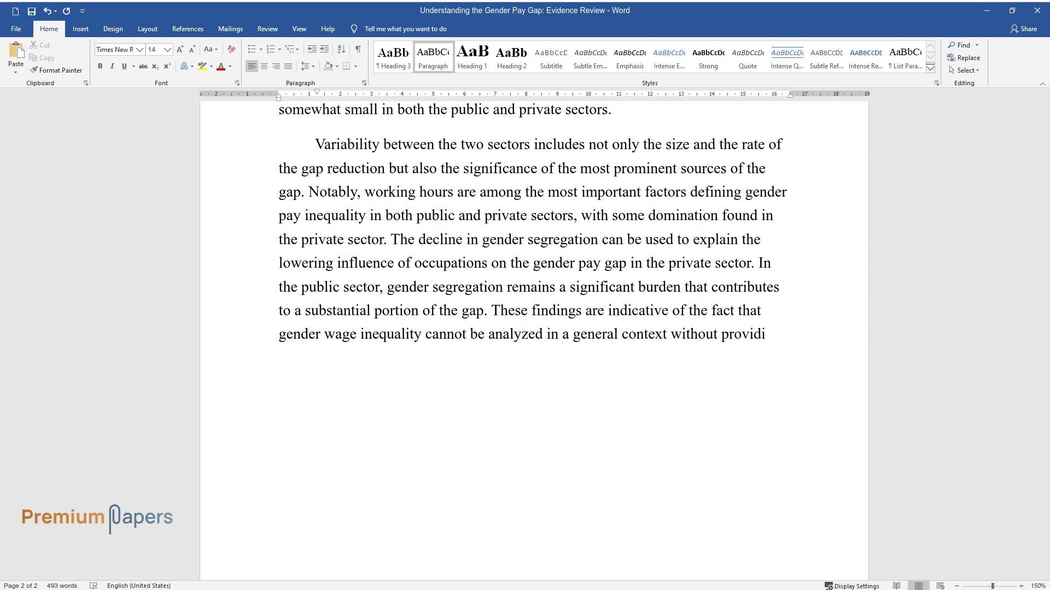
pyautogui.write('ng a context because the gap varies')
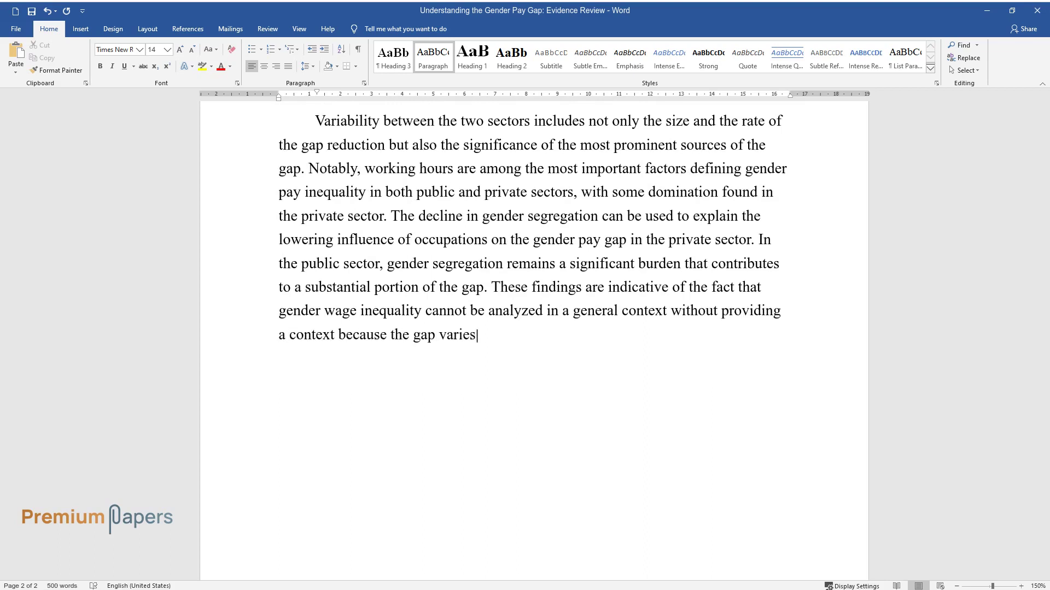
pyautogui.write(' between sectors and, thus, between different professions.')
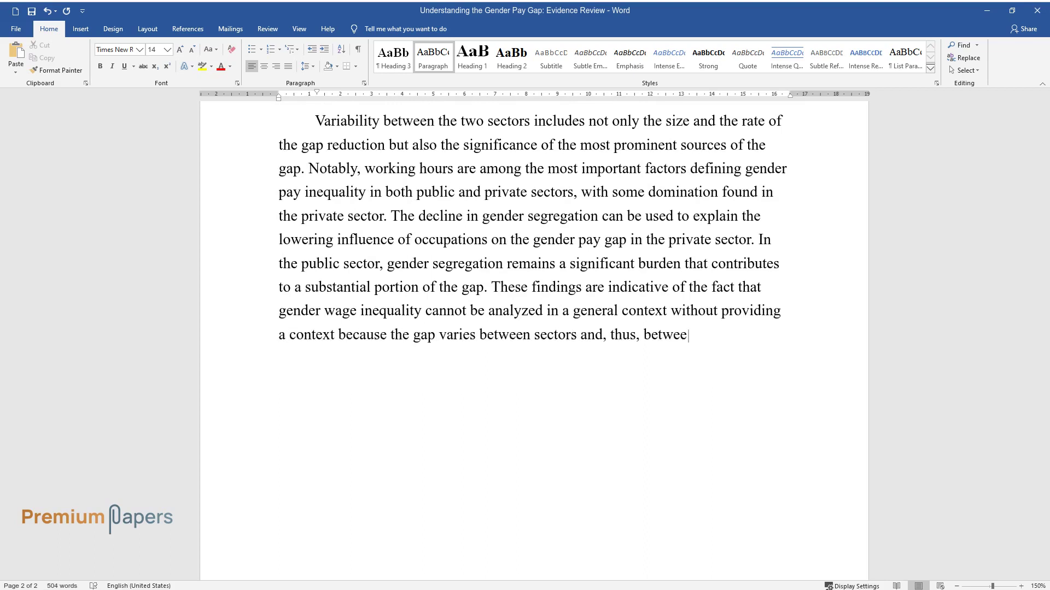
# Begin a new paragraph saying researchers conclude most traditional explanations continue to be noted, even though some factors have increased in importance and others have decreased.
pyautogui.press('Return')
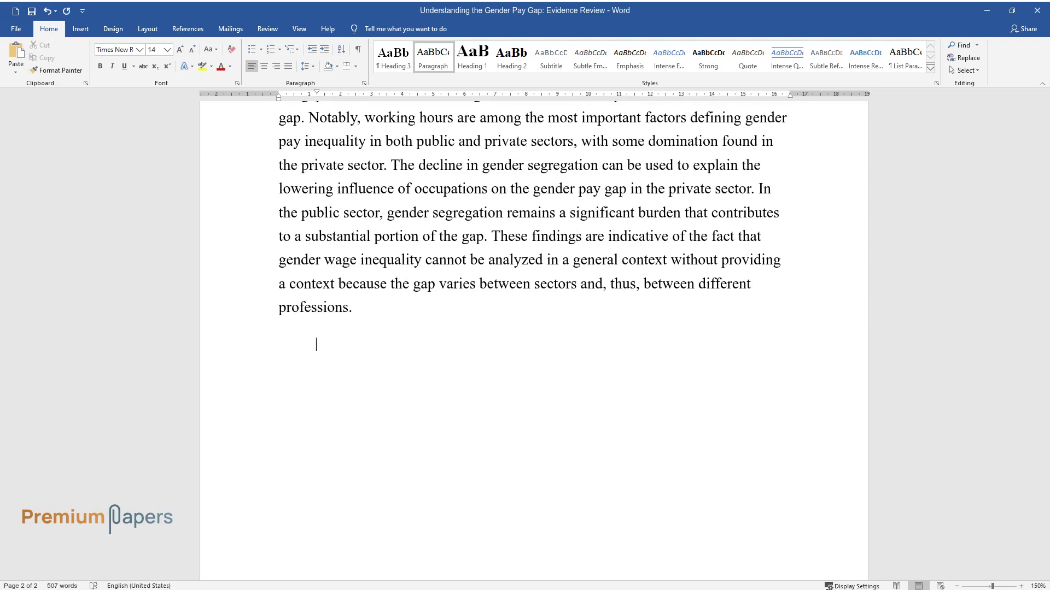
pyautogui.write('When examining t')
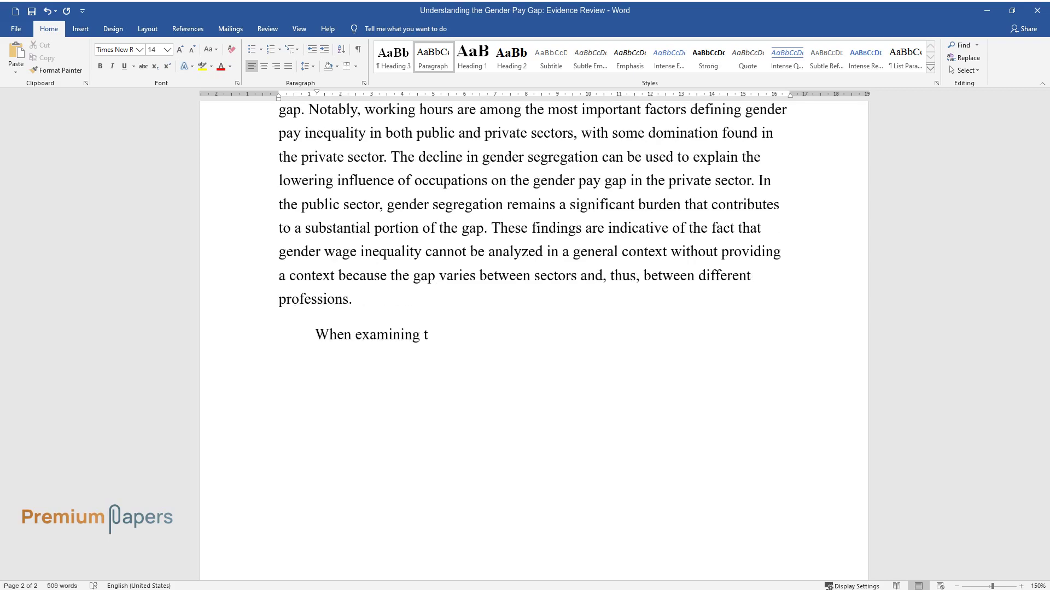
pyautogui.write('he reasons for the gender pay gap, re')
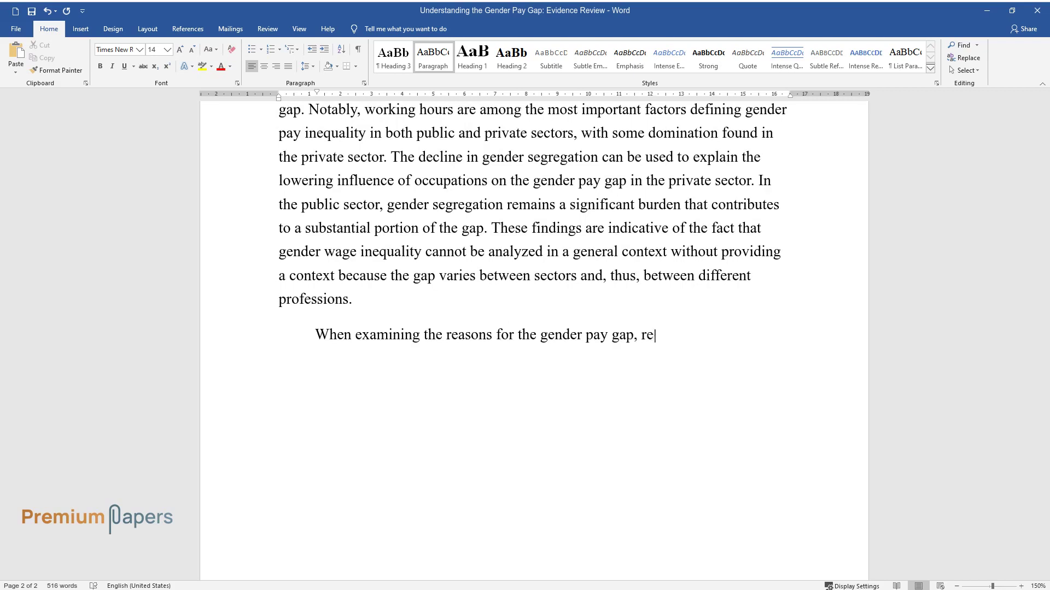
pyautogui.write('searchers conclude that the majority ')
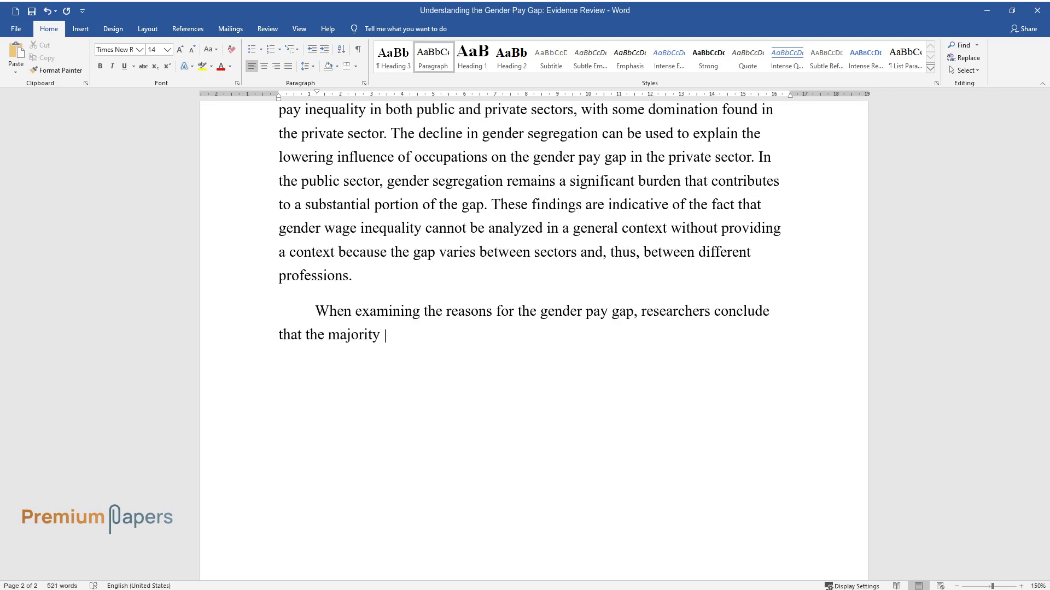
pyautogui.write('of the traditional explanations conti')
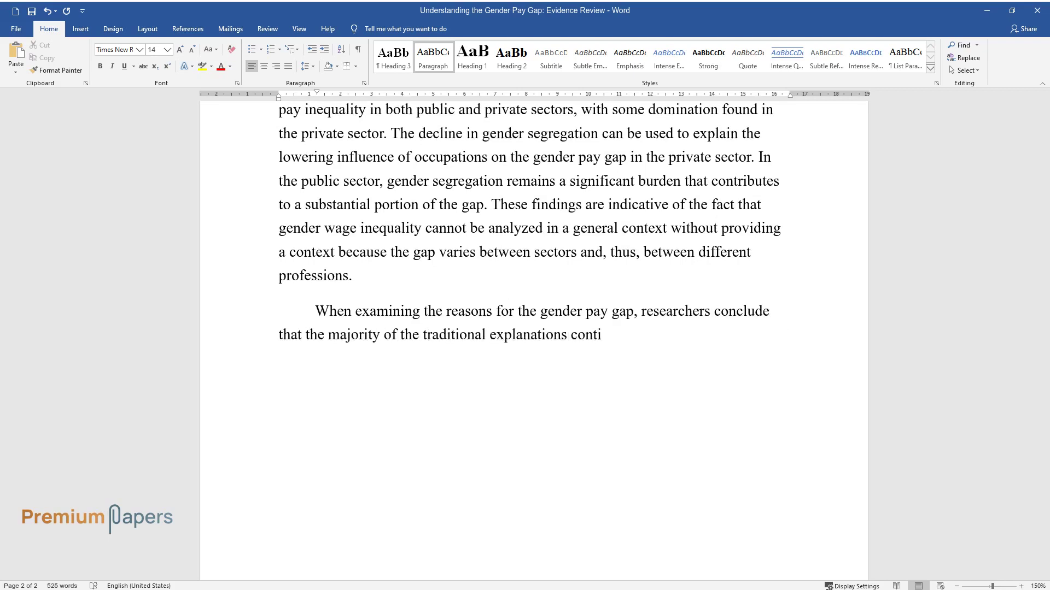
pyautogui.write('nue to be noted for the understanding')
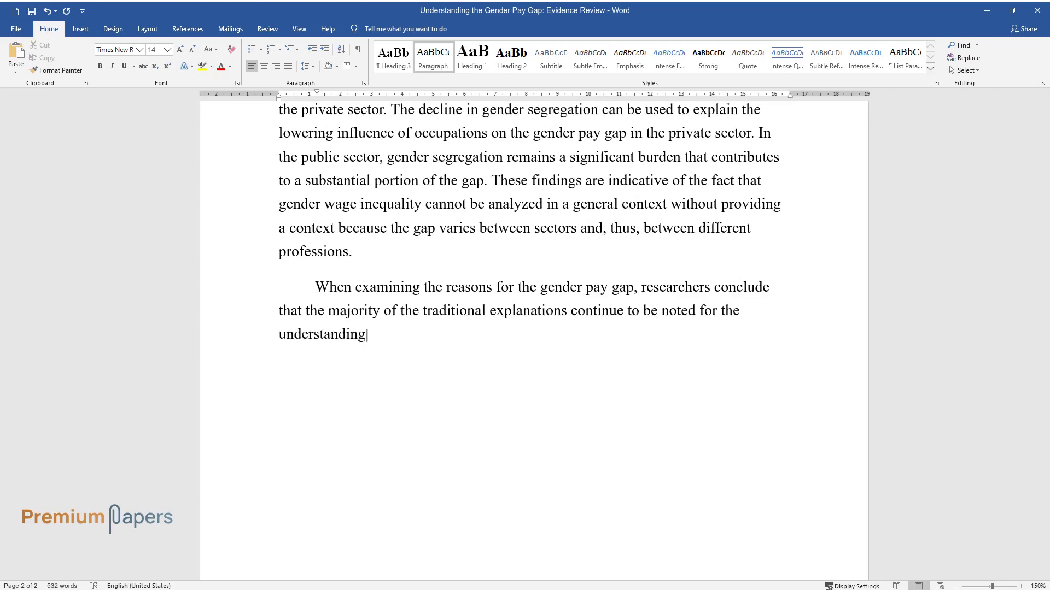
pyautogui.write(' of the phenomenon, even though some ')
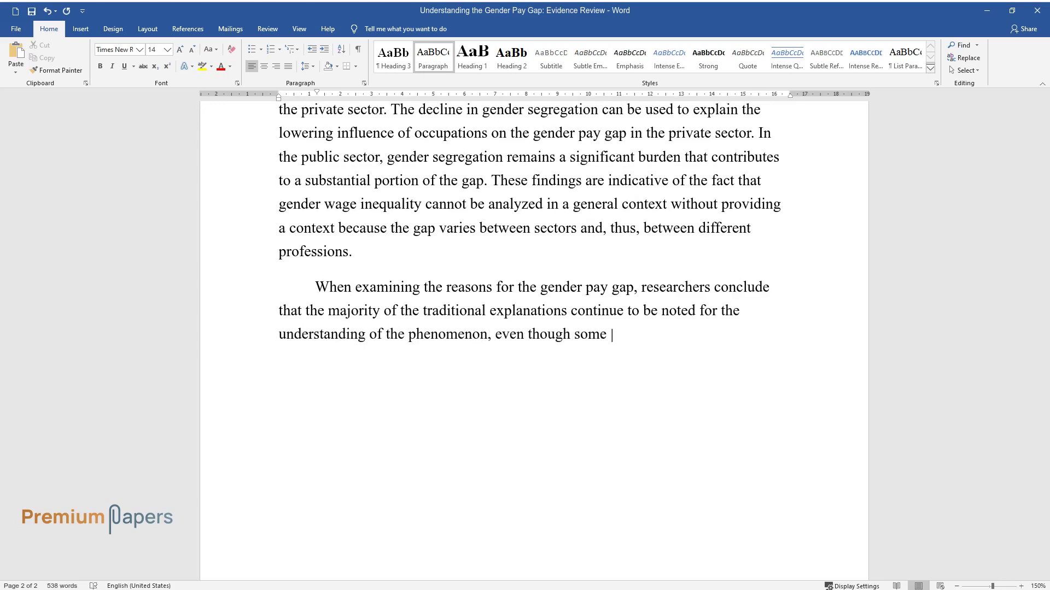
pyautogui.write('factors have increased in importance')
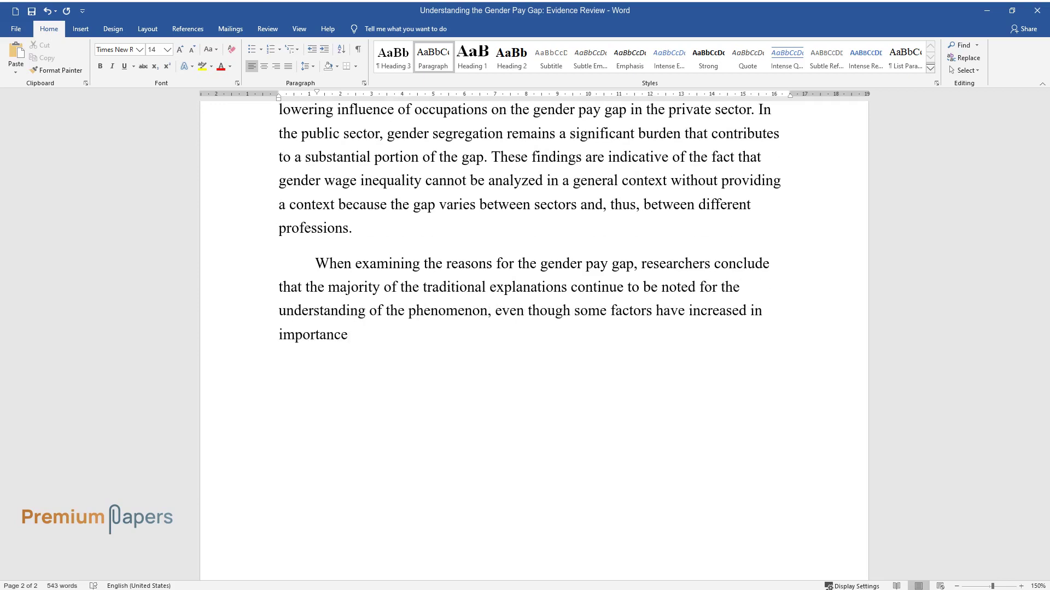
pyautogui.write(' and others have decreased. For instan')
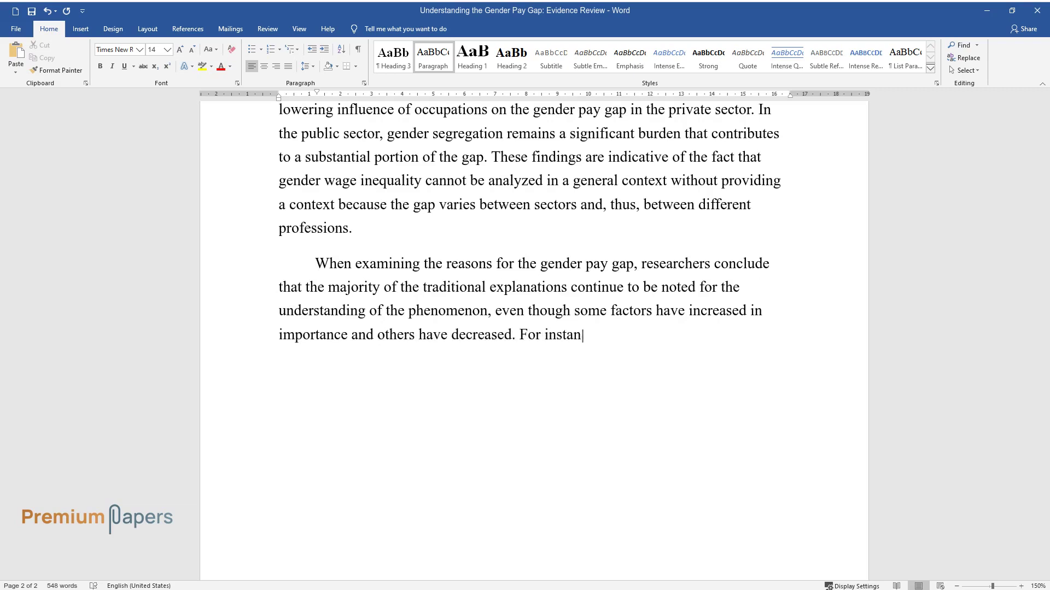
# Cite a study's finding that, while convergence in traditional human capital factors played an important part in the gap, together they explain fairly little of it.
pyautogui.write('ce, one of the findings of the study by Blau and Kahn is')
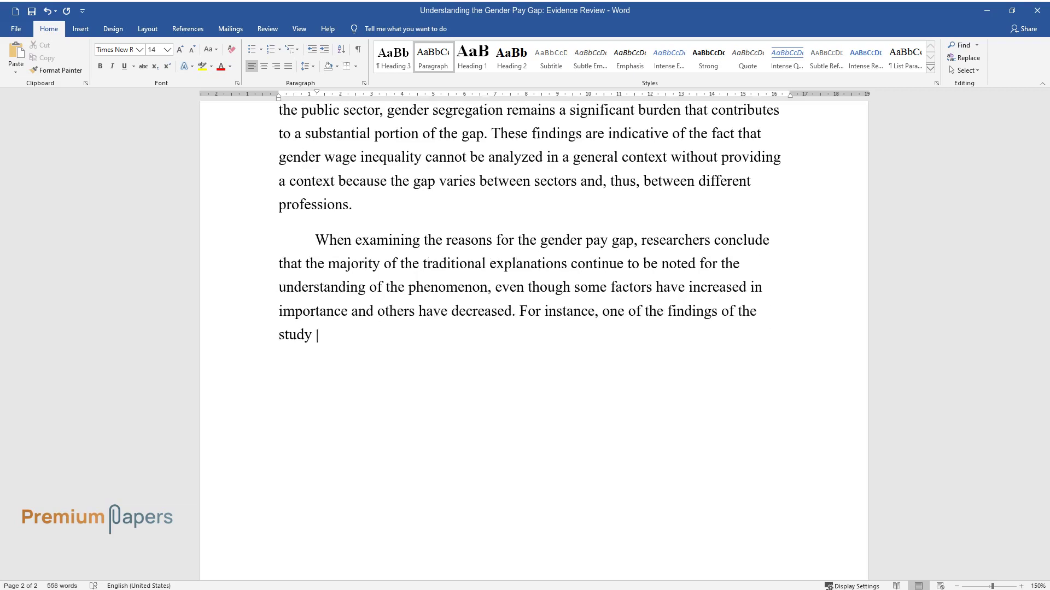
pyautogui.write(' that while conver')
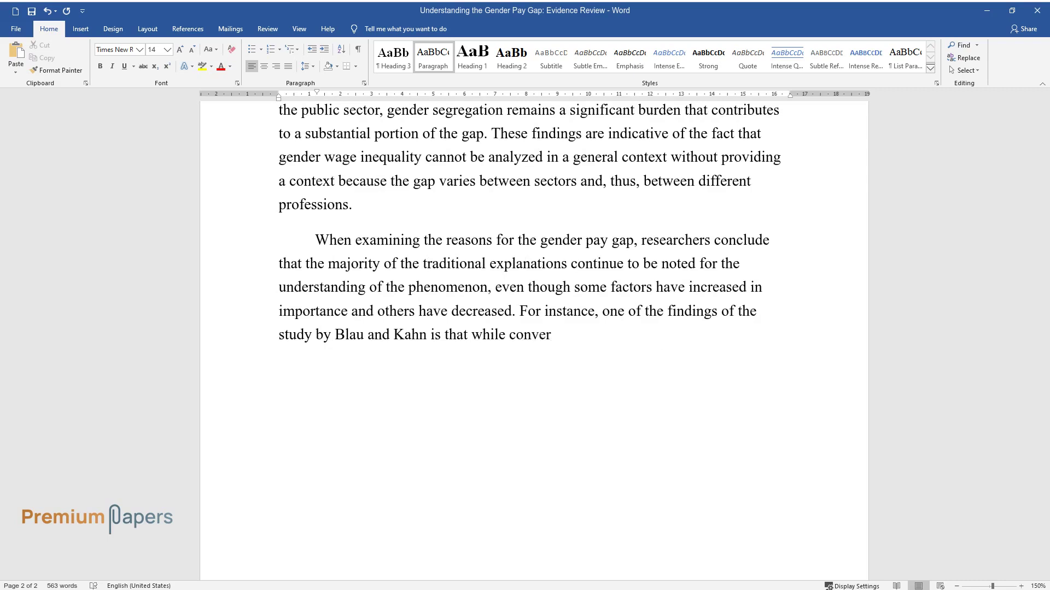
pyautogui.write('gence between men and women in traditional human capital')
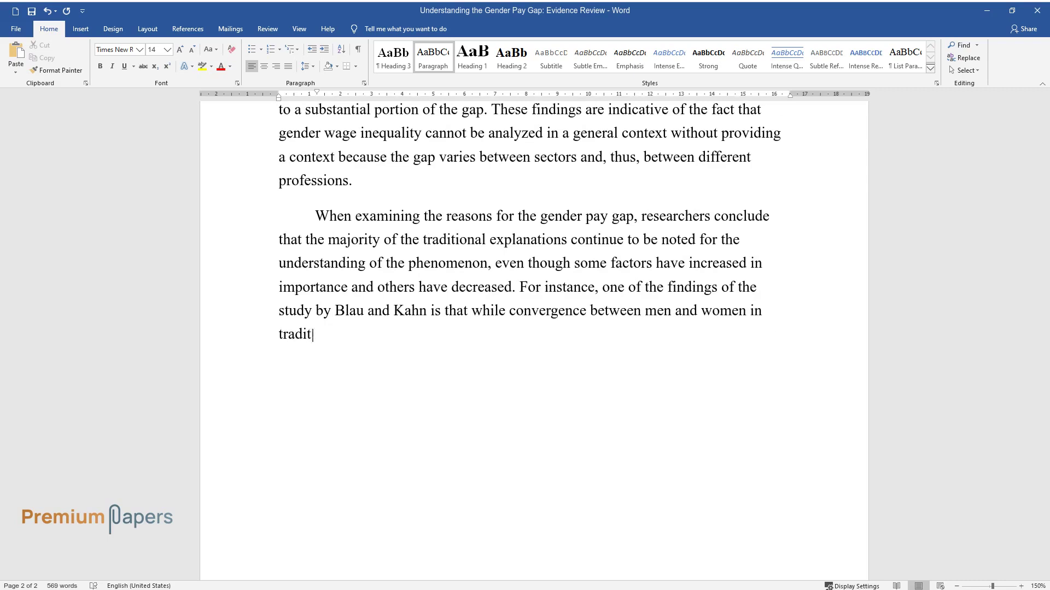
pyautogui.write(' factors played an')
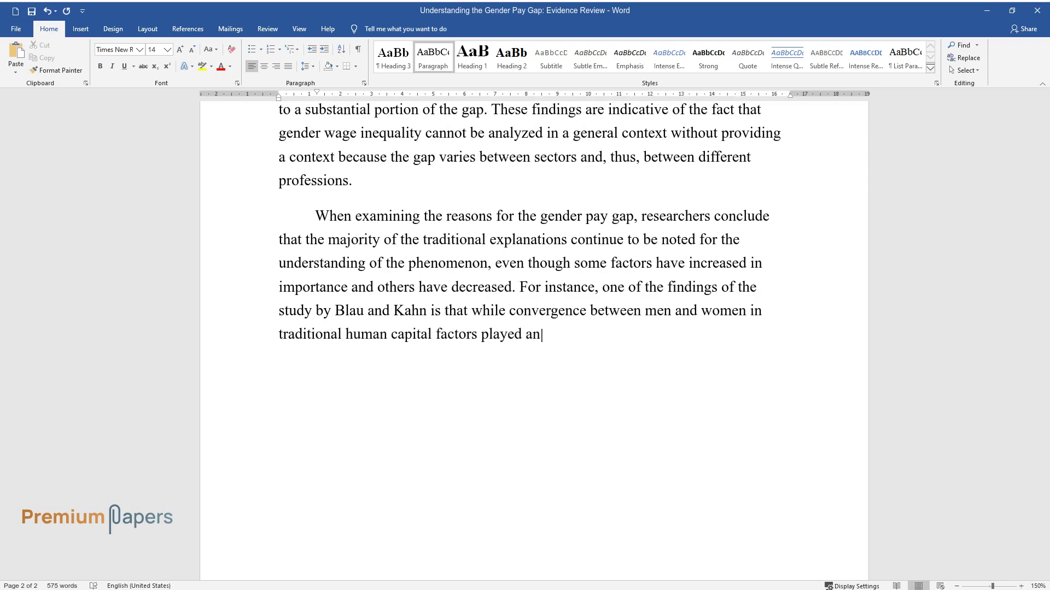
pyautogui.write(' important part in the gap, these factors, taken together, explai')
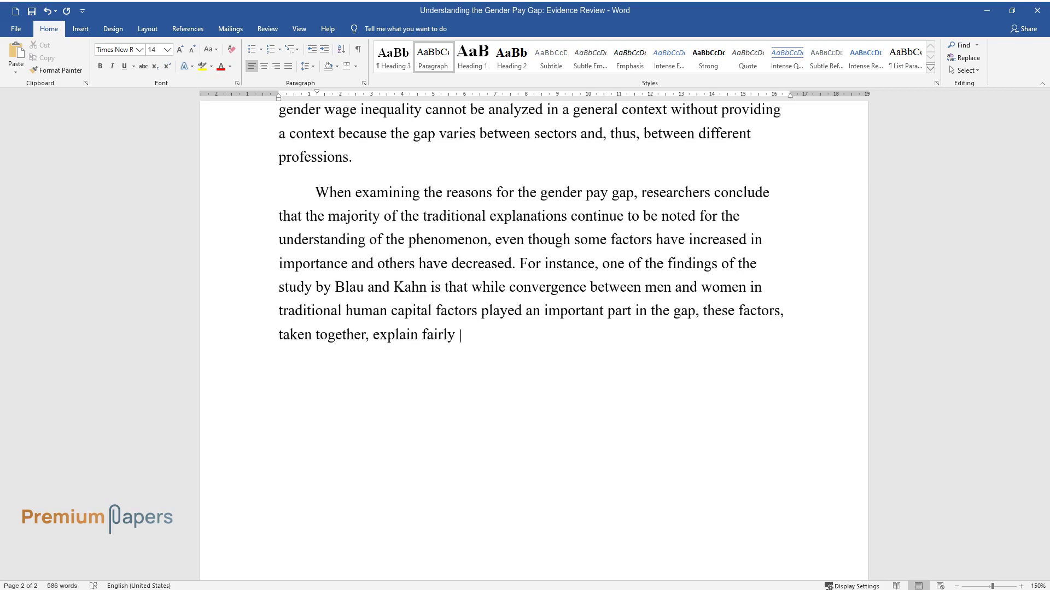
pyautogui.write('n fairly little of the wage gap. This is becau')
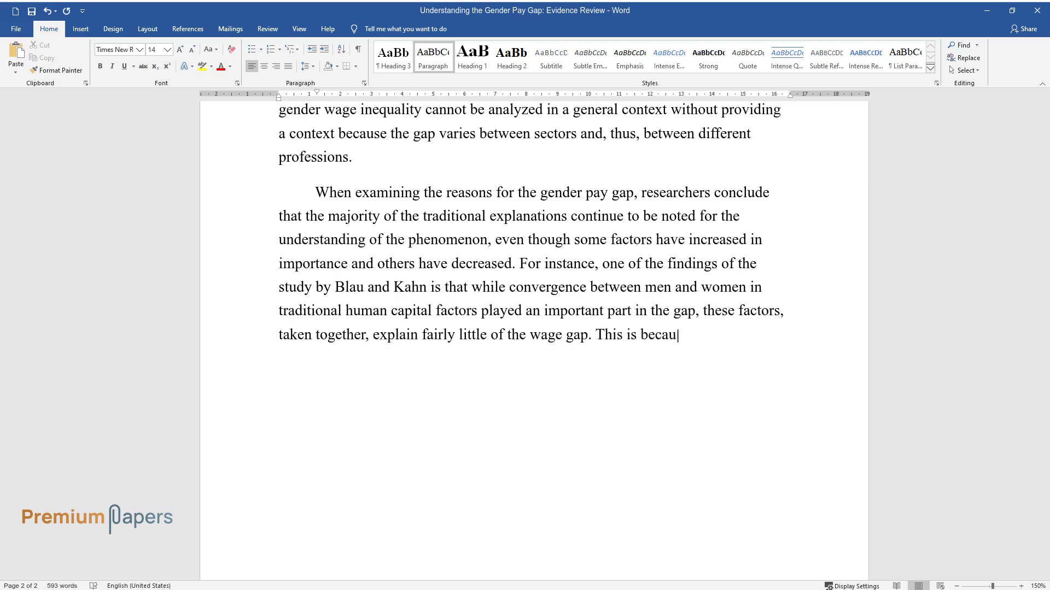
# Explain that this is because women have exceeded men in educational attainment and have significantly reduced the gap in experience.
pyautogui.write('se women have exceeded men in educational atta')
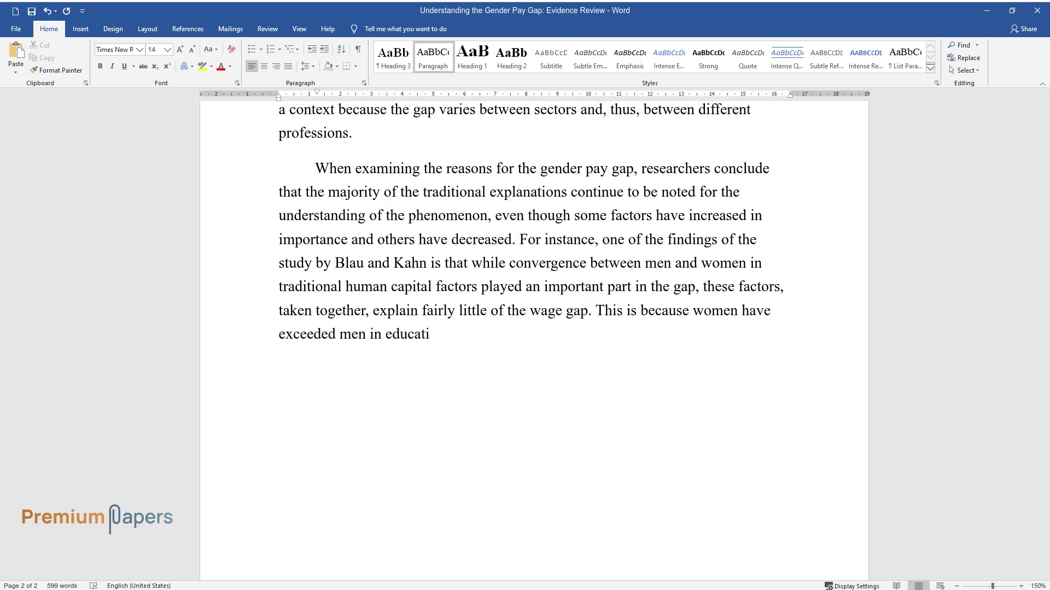
pyautogui.write('inment and have significantly')
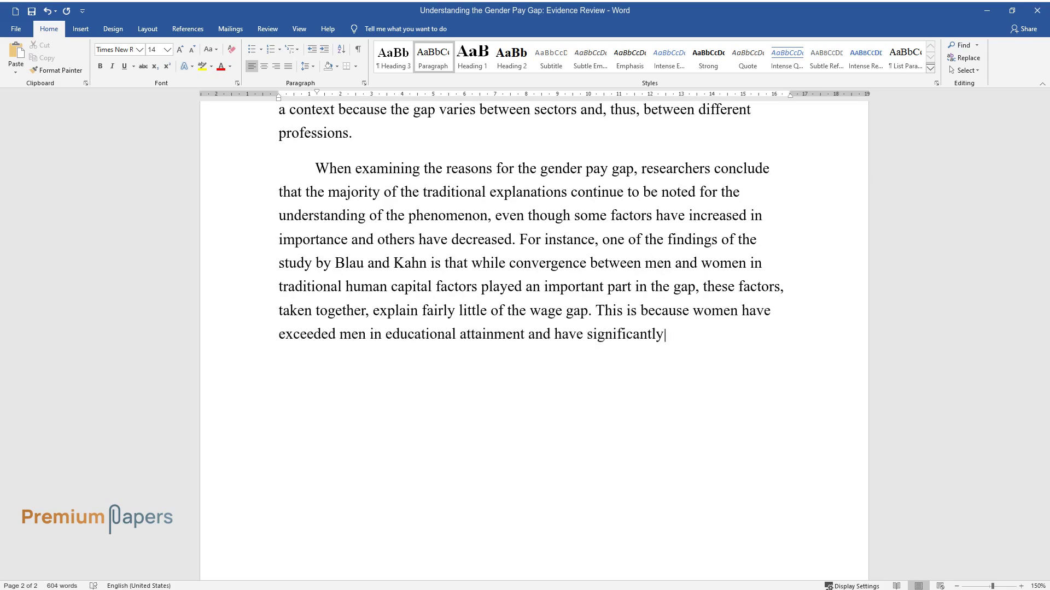
pyautogui.write(' reduced the gap in experience. In ad')
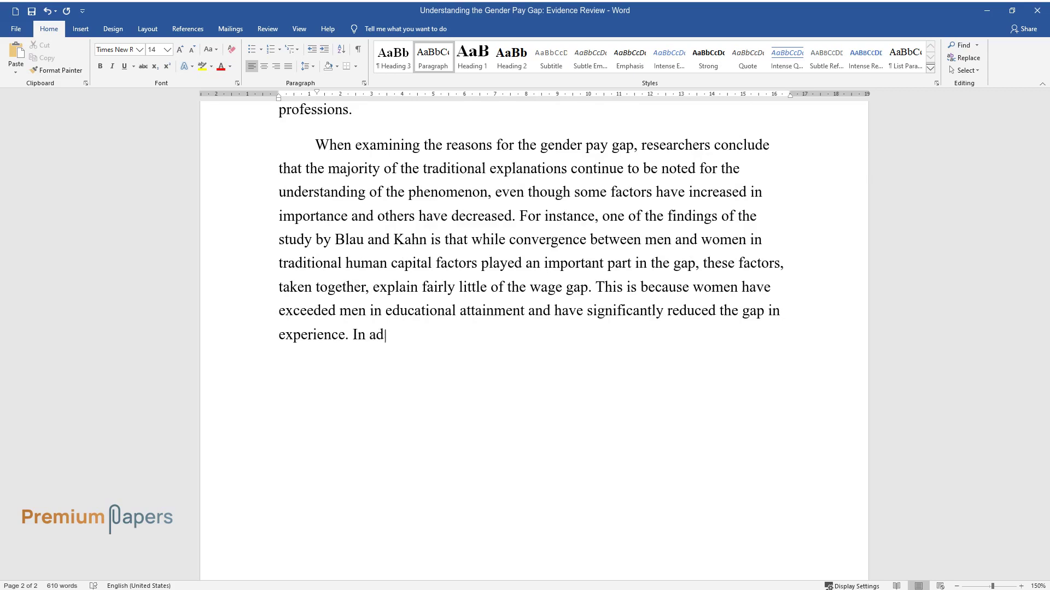
# Add that recent research points to workforce interruptions and shorter hours as crucial in explaining wage gaps in high-skilled occupations rather than the workforce as a whole.
pyautogui.write('dition, recent research points to a c')
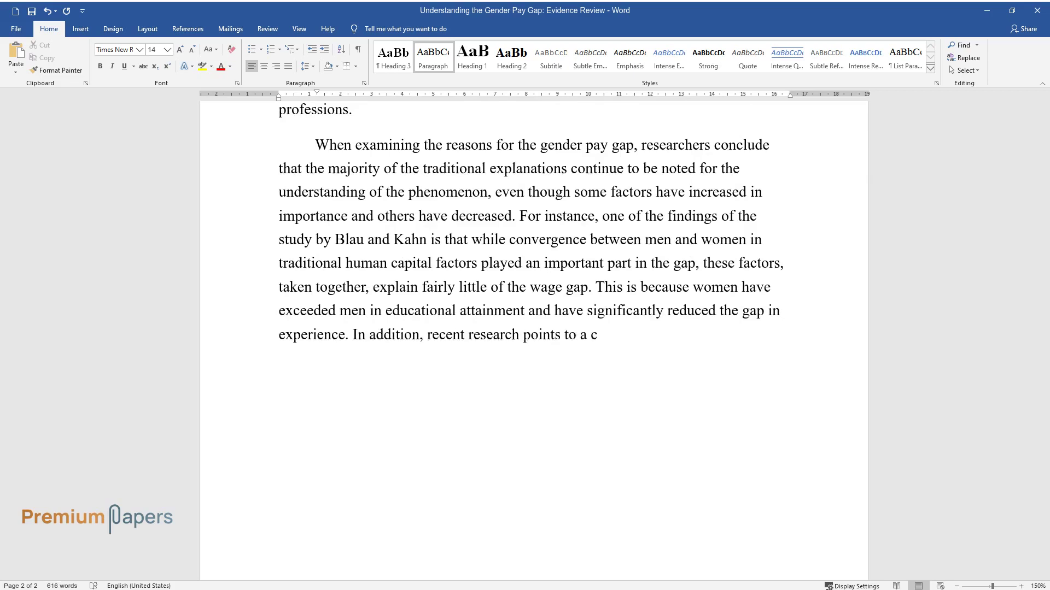
pyautogui.write('rucial role that workforce interruptions and s')
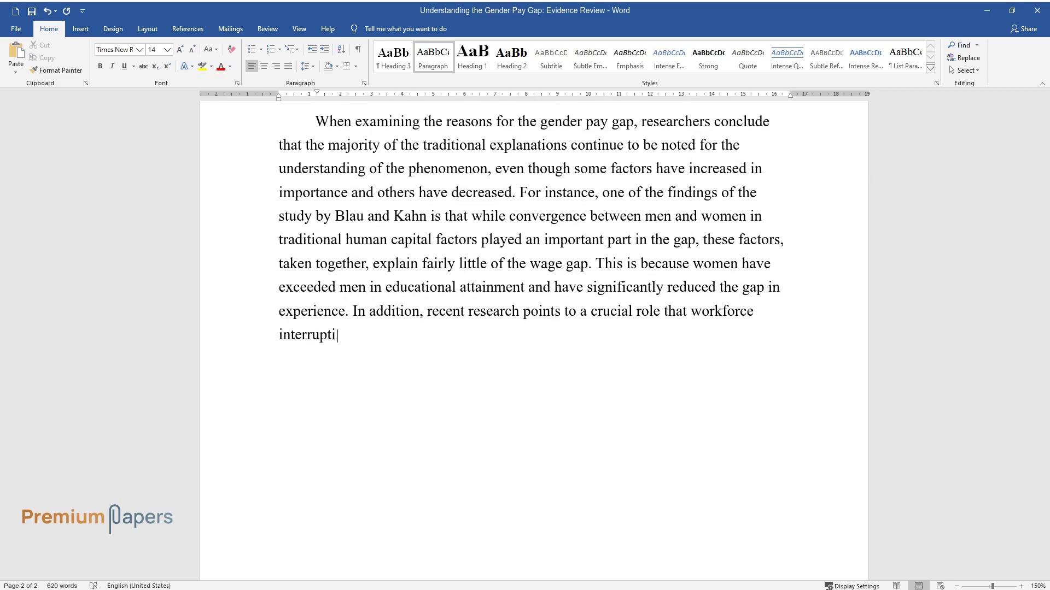
pyautogui.write('horter hours play in explain')
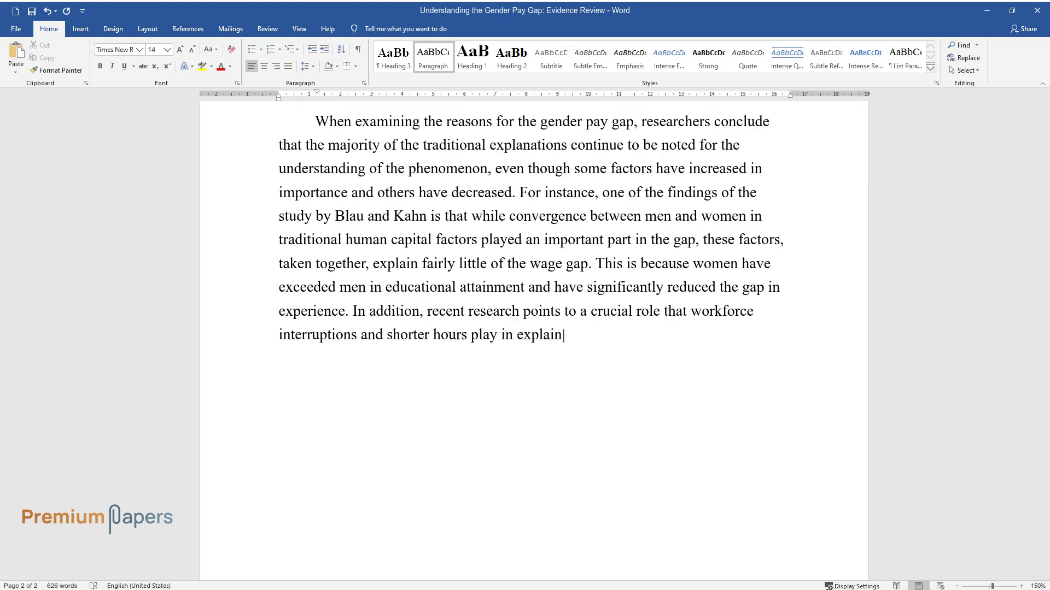
pyautogui.write('ing wage gaps in high-skilled occupations rather than the workfo')
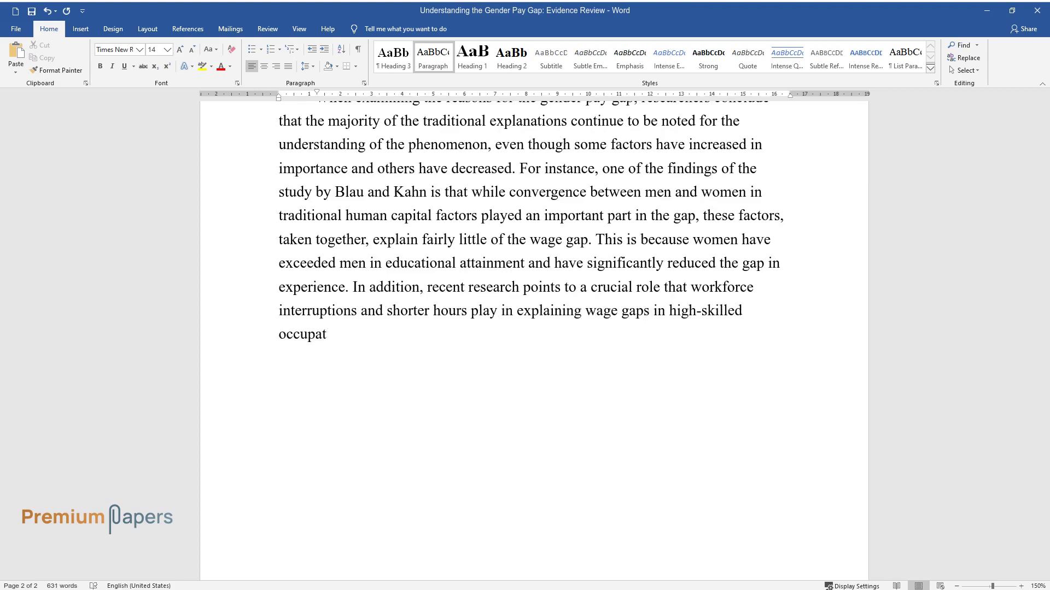
pyautogui.write('rce as a w')
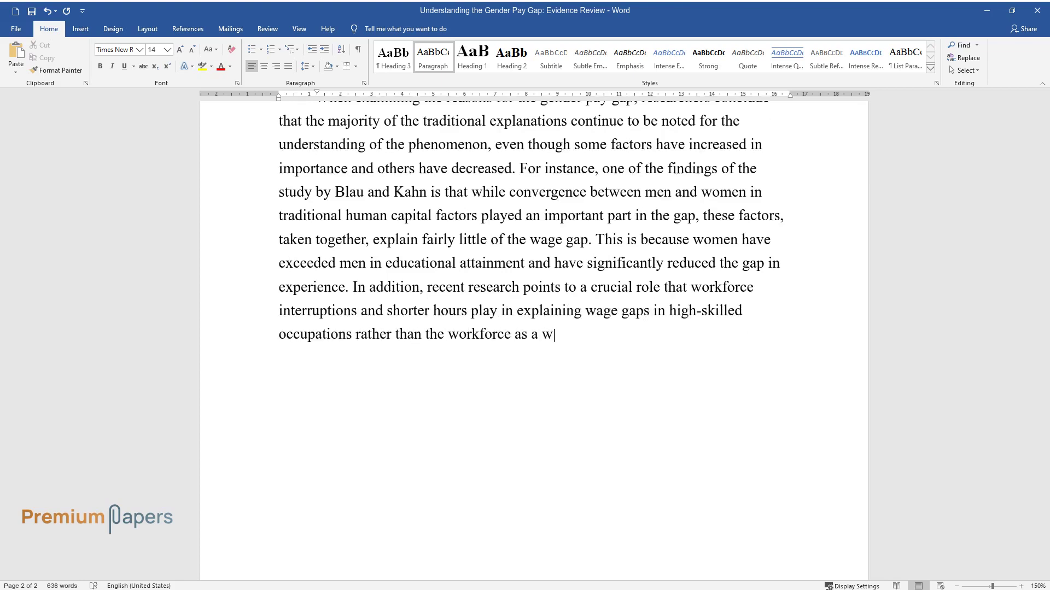
# End the paragraph noting the gender gap's lack of generalizability because its impact may range between higher- and lower-skilled work positions.
pyautogui.write('hole. These findings point to the lac')
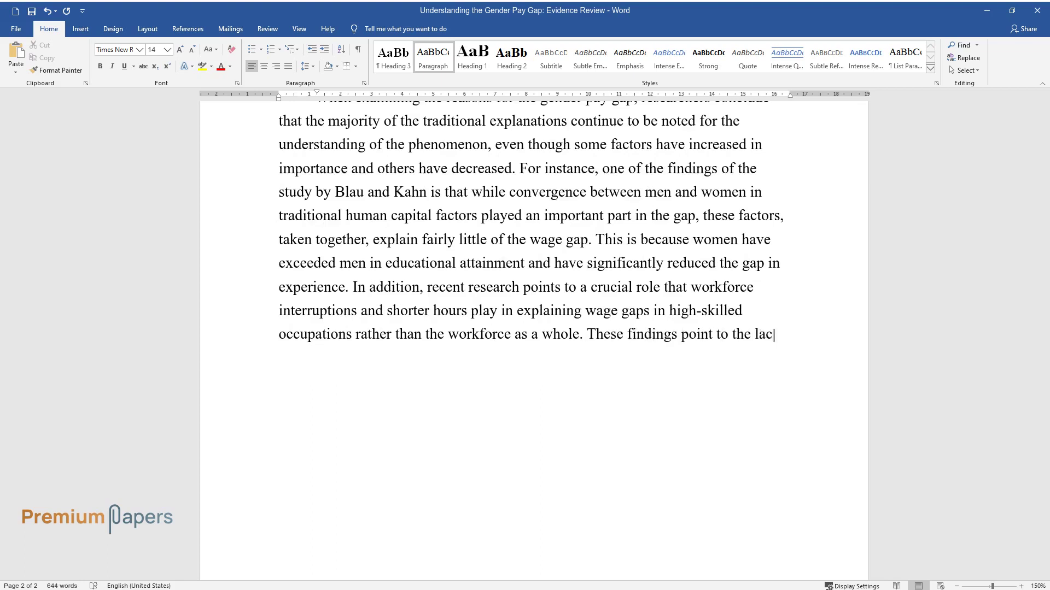
pyautogui.write('k of generalizability of the gender g')
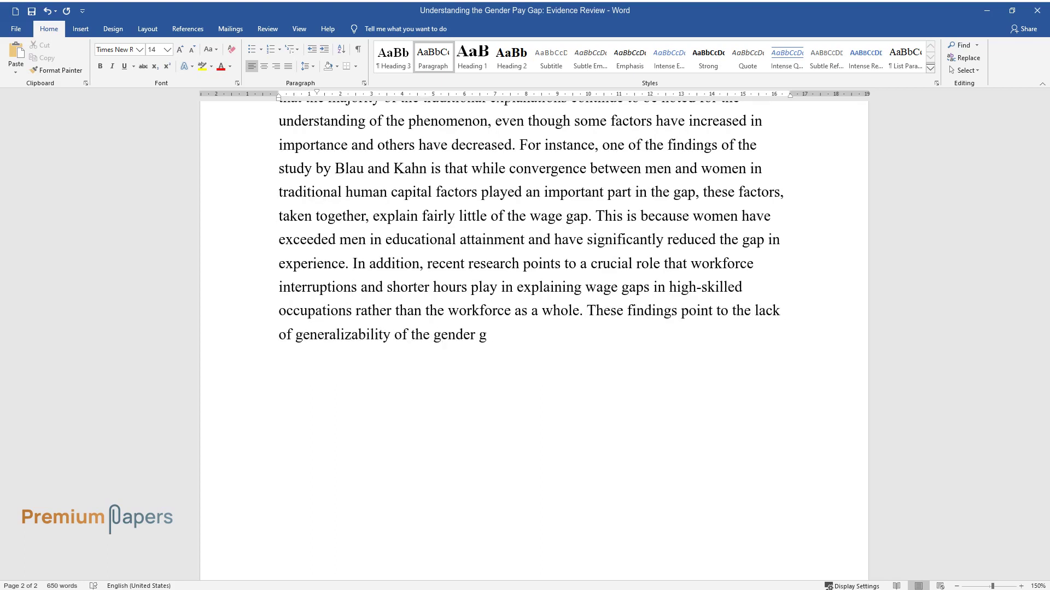
pyautogui.write('ap as an issue because its impact may')
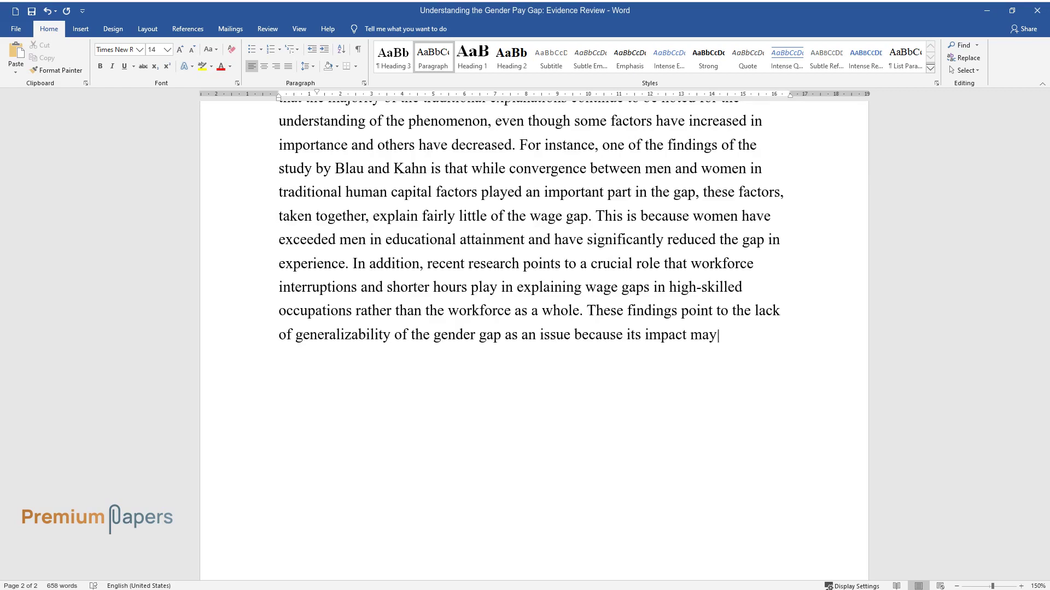
pyautogui.write(' range between higher- and lower-skilled work positions.')
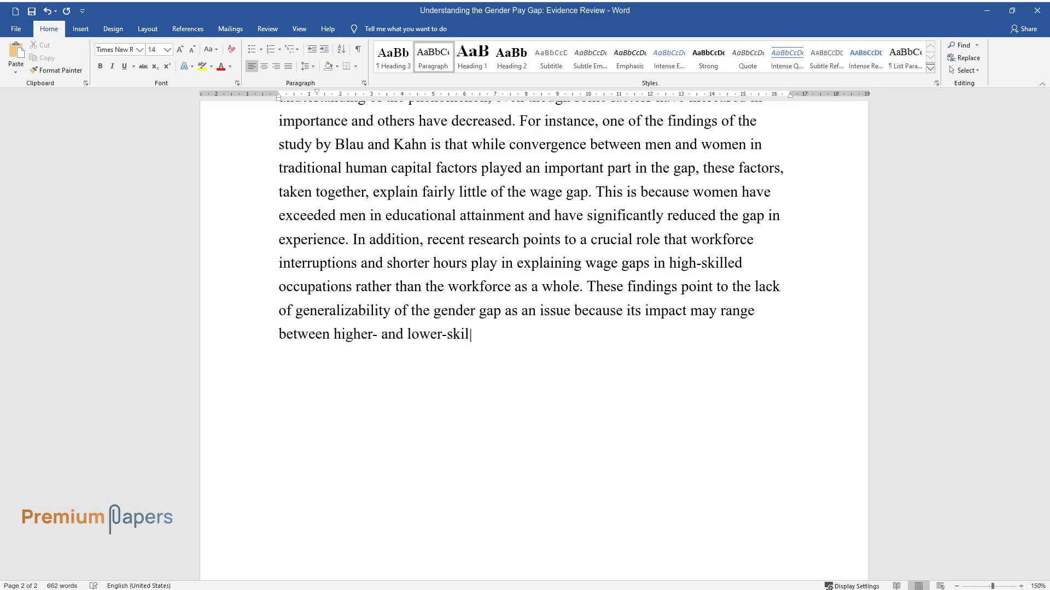
# Start a new paragraph stating that gender role differences and gender-based division of labor persist, evidenced by motherhood penalties for women and marriage premiums for men.
pyautogui.press('Return')
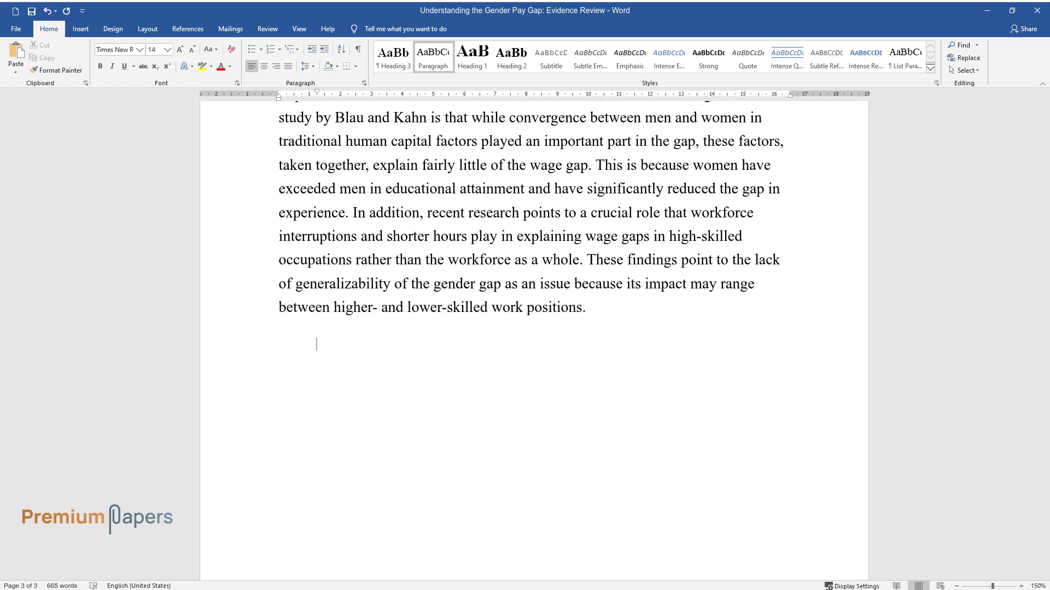
pyautogui.write('Another important factor emphasized within the traditional analysis i')
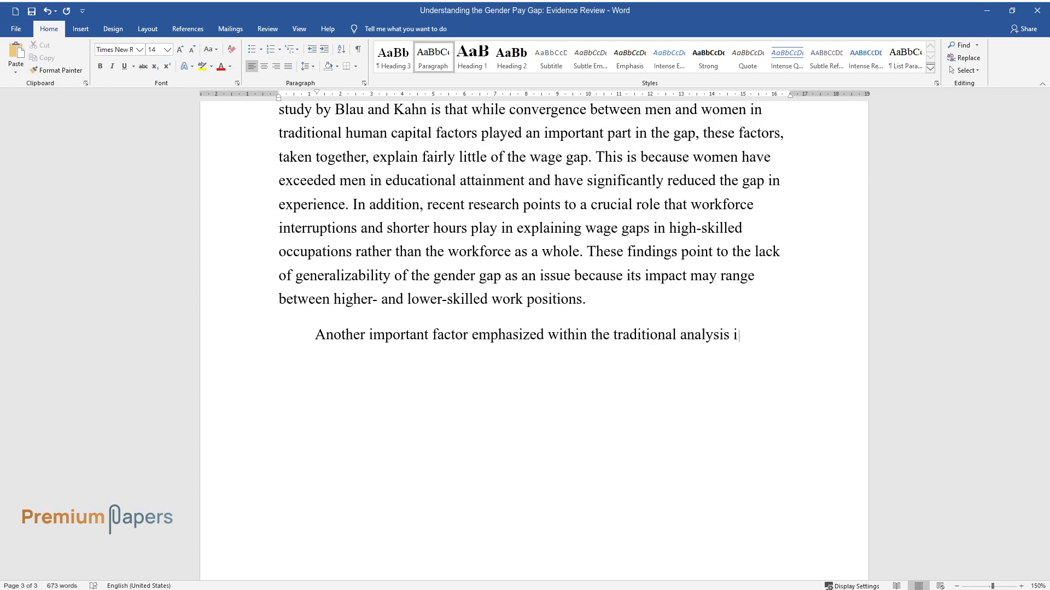
pyautogui.write('s that the differences in gender role')
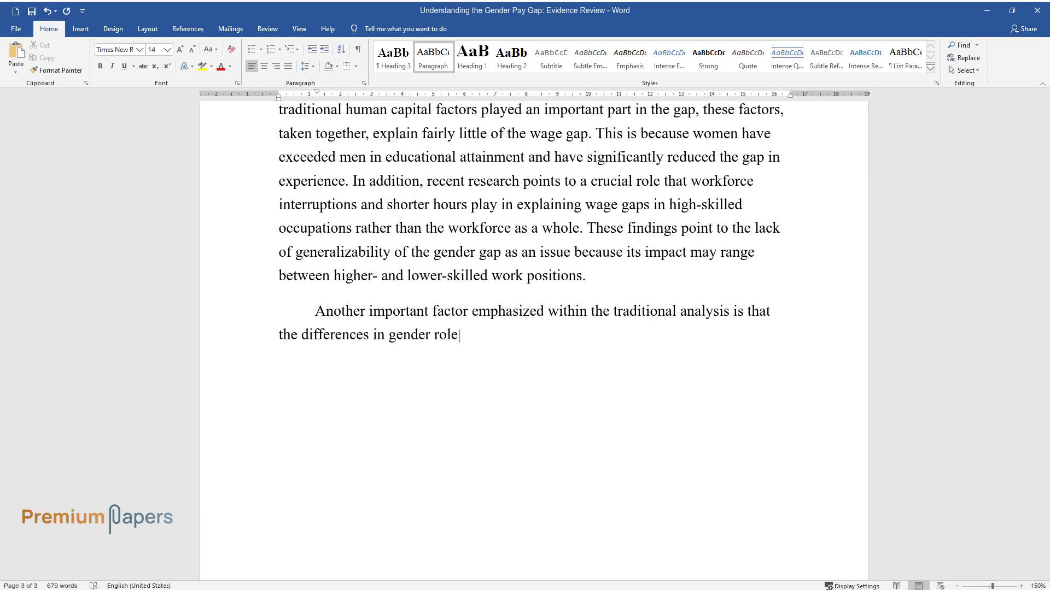
pyautogui.write('s and the gender-based division of ')
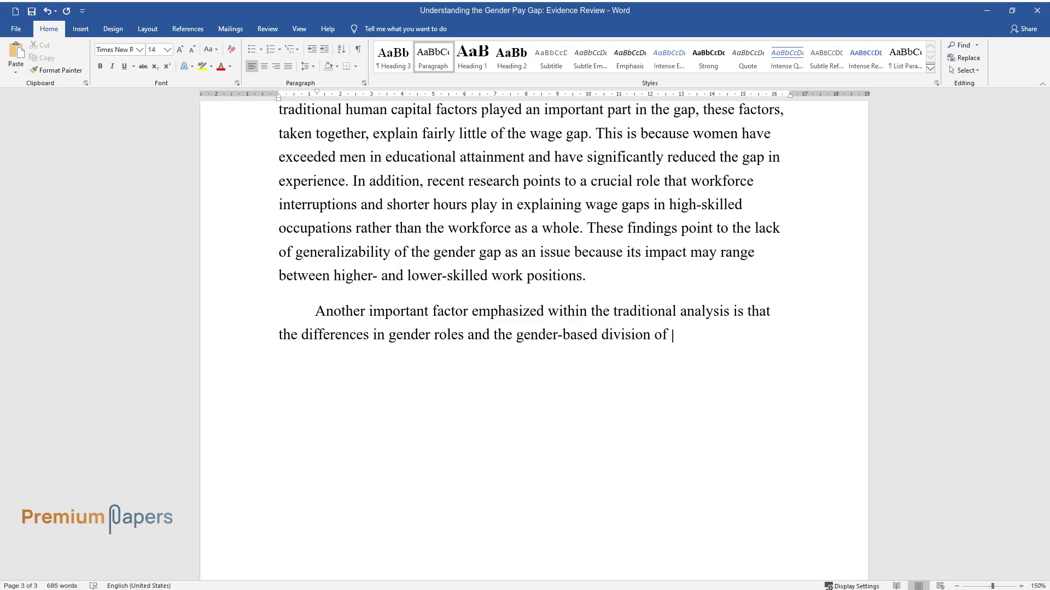
pyautogui.write('labor persist, with the evidence available of motherho')
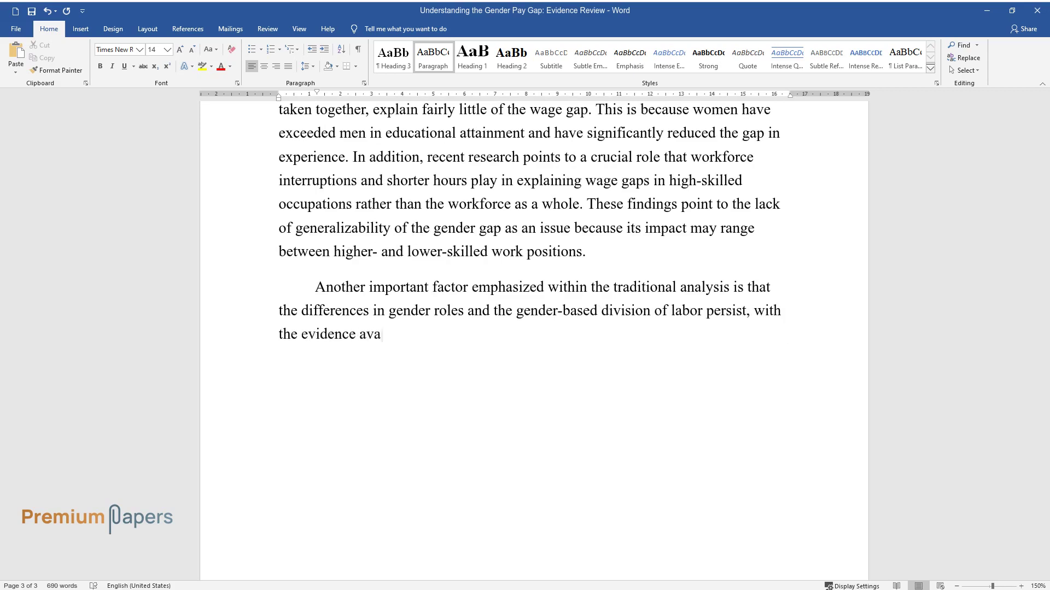
pyautogui.write('od penalties for w')
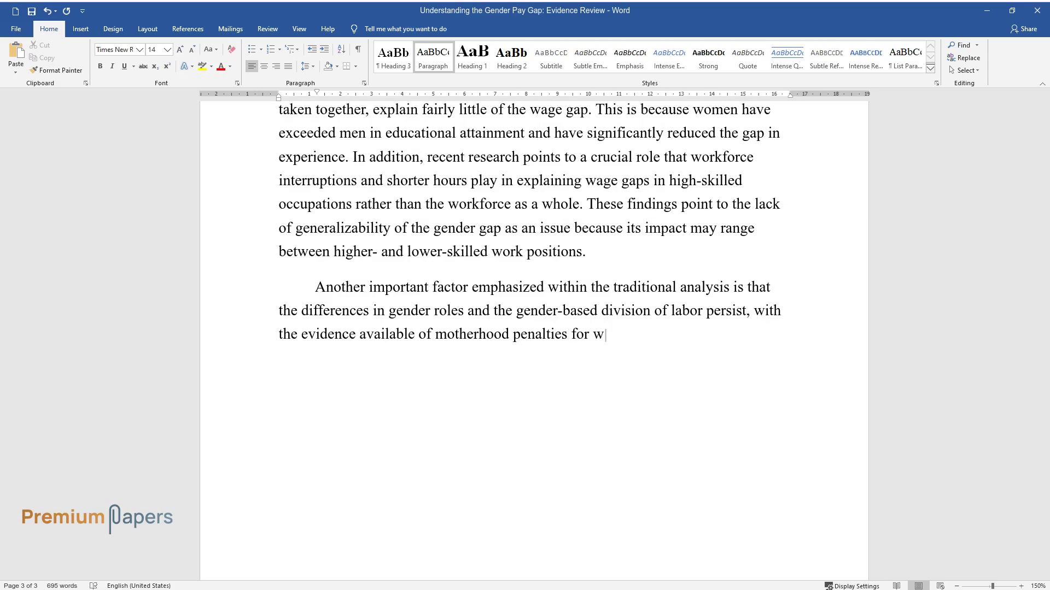
pyautogui.write('omen and marriage premiums for men. ')
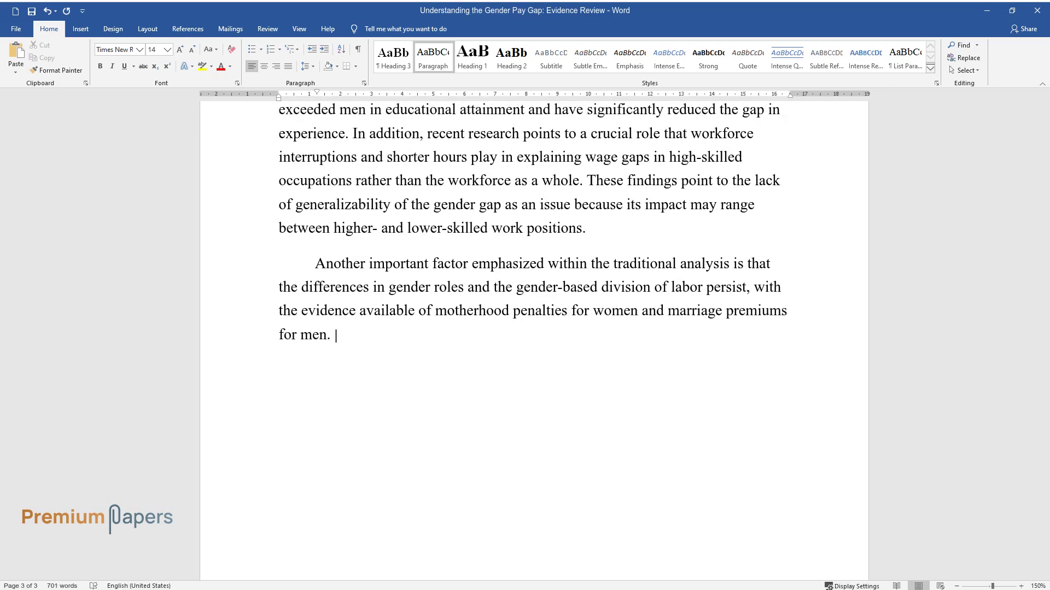
# Add that men's greater tendency to determine a family's geographic location continues even for highly educated couples, which may limit a woman's choice of work position.
pyautogui.write('Besides, the greater tendency of me')
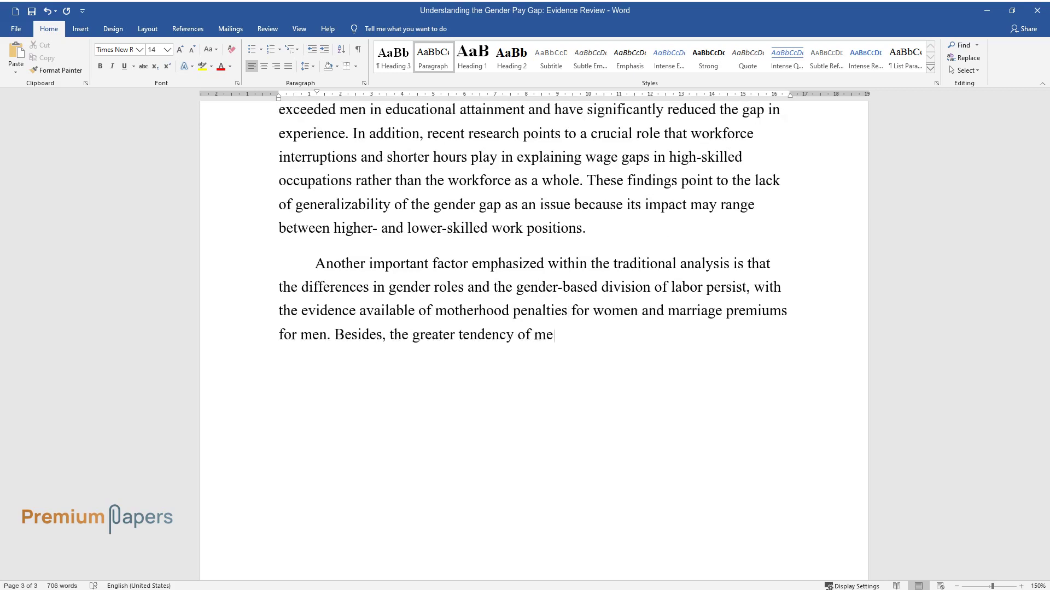
pyautogui.write("n to determine a family's geographic")
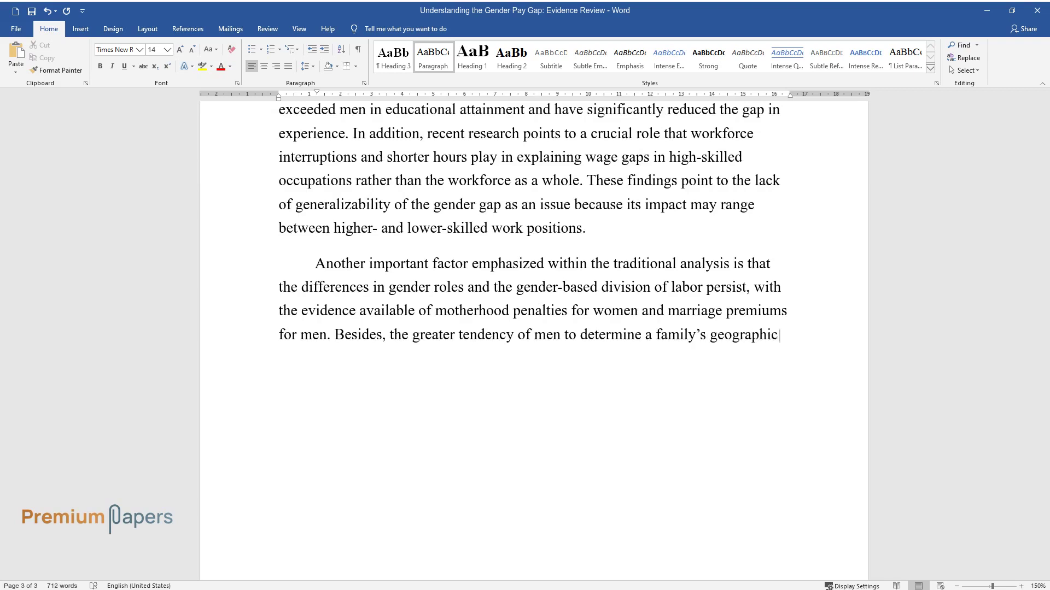
pyautogui.write(' location continues to be a trend ev')
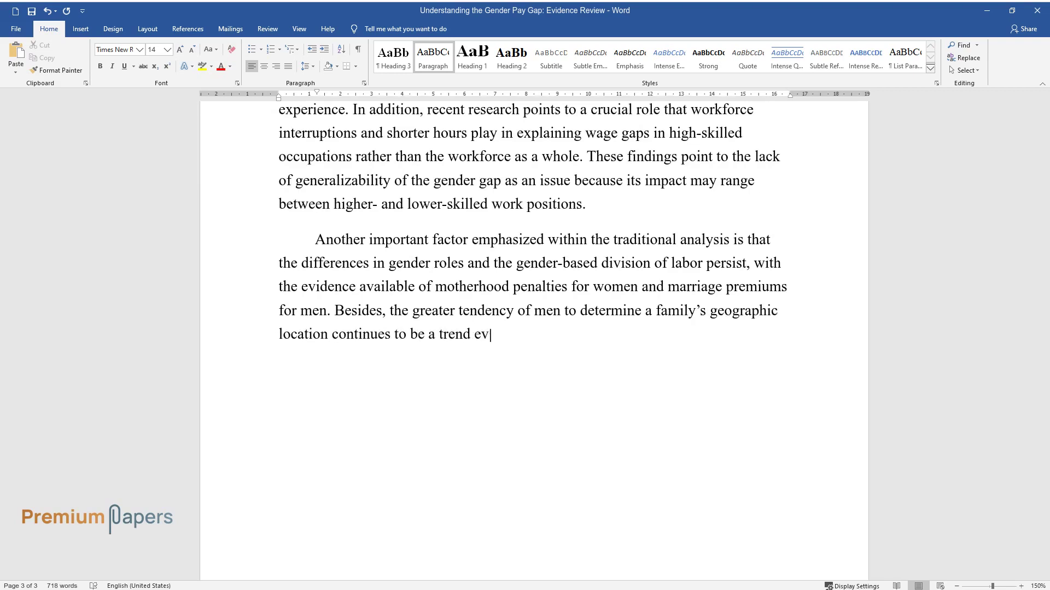
pyautogui.write('en for highly educated couples, whi')
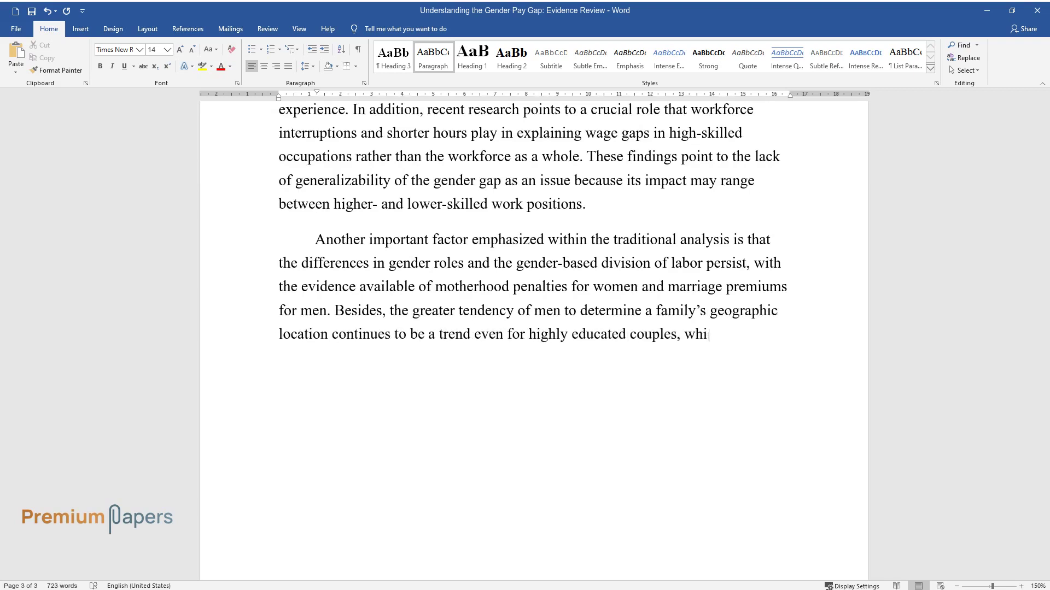
pyautogui.write('ch may limit the choice of a work po')
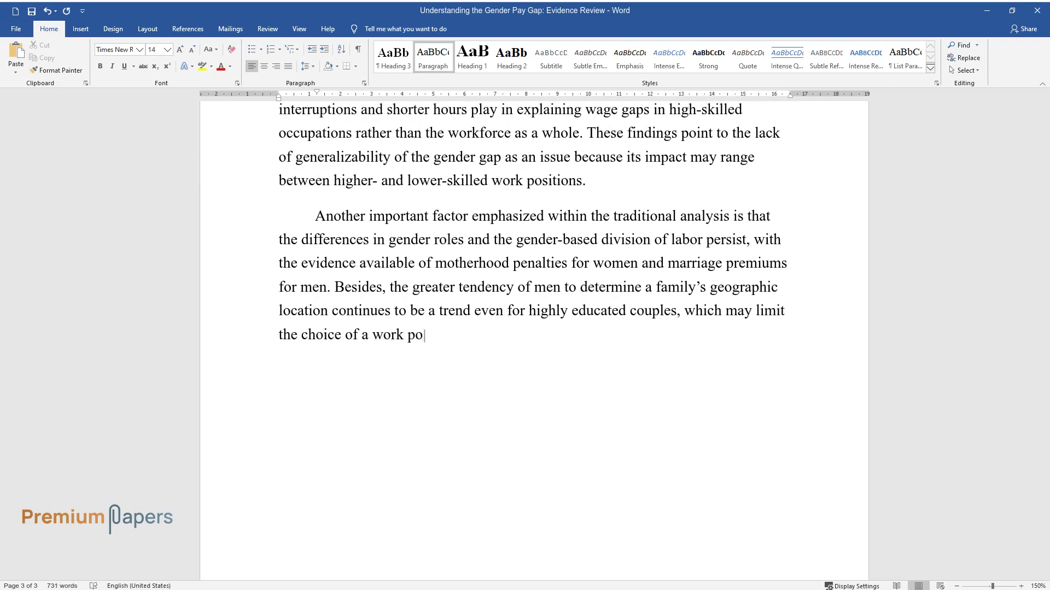
pyautogui.write('sition for a woman. These factors co')
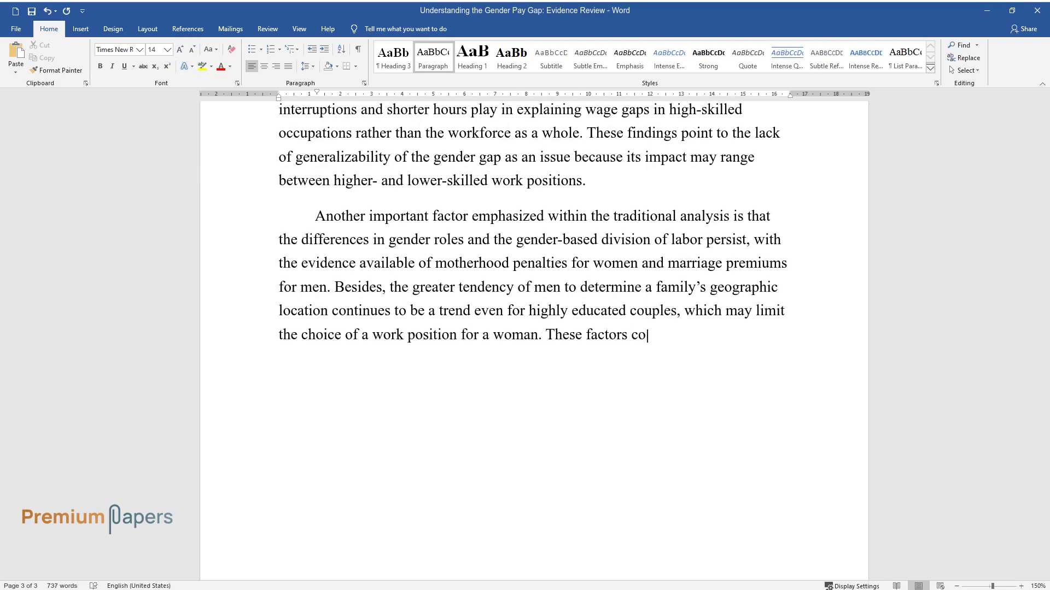
# State that these factors combined point to the existence of a gender wage gap that occurs due to labor market discrimination.
pyautogui.write('mbined point to the existen')
pyautogui.write('ce of a ')
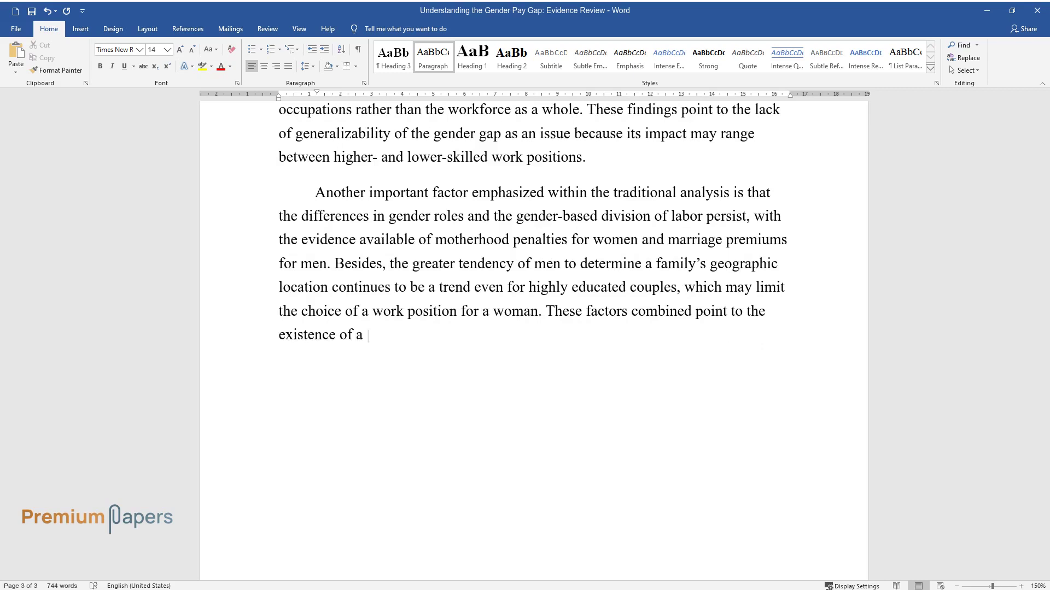
pyautogui.write('gender wage gap that occurs due the ')
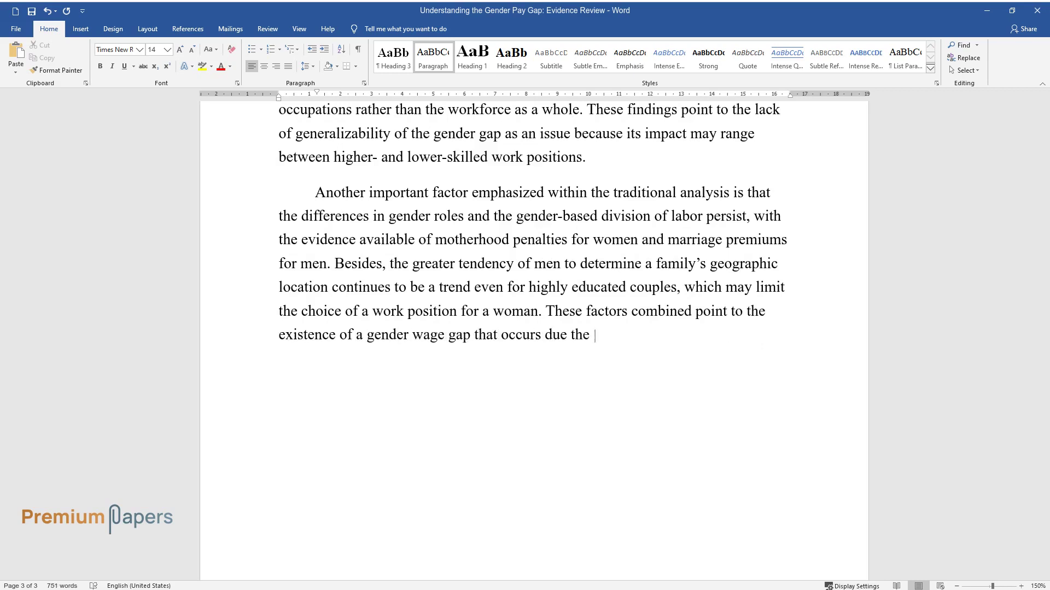
pyautogui.write('labor market discrimination. Decreas')
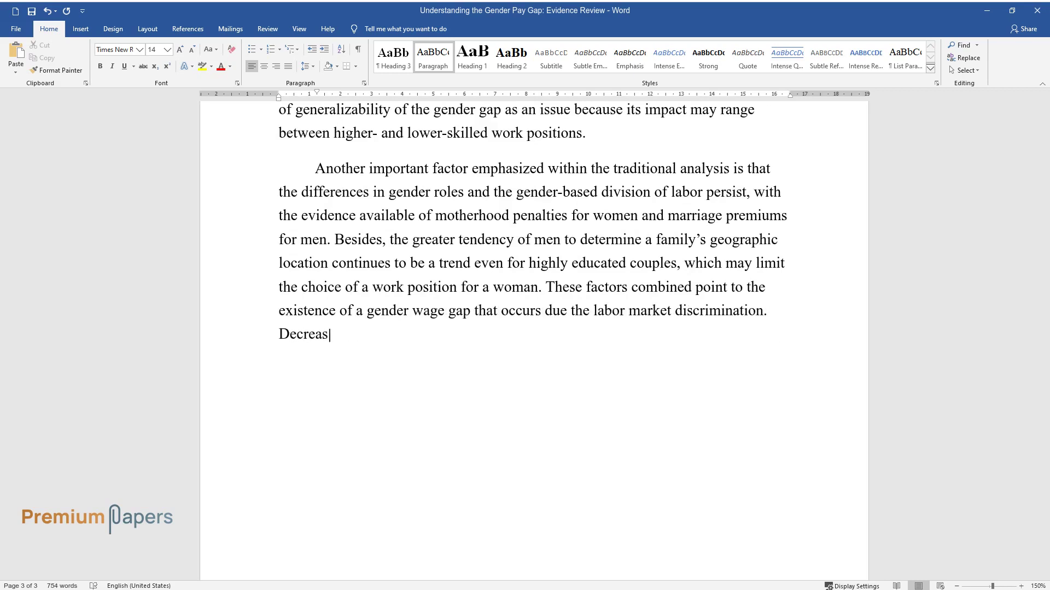
# End the paragraph noting that decreasing such discrimination could reduce the gap, especially wage penalties for women becoming mothers and having less time for work than men.
pyautogui.write('ing the impact of such discriminatio')
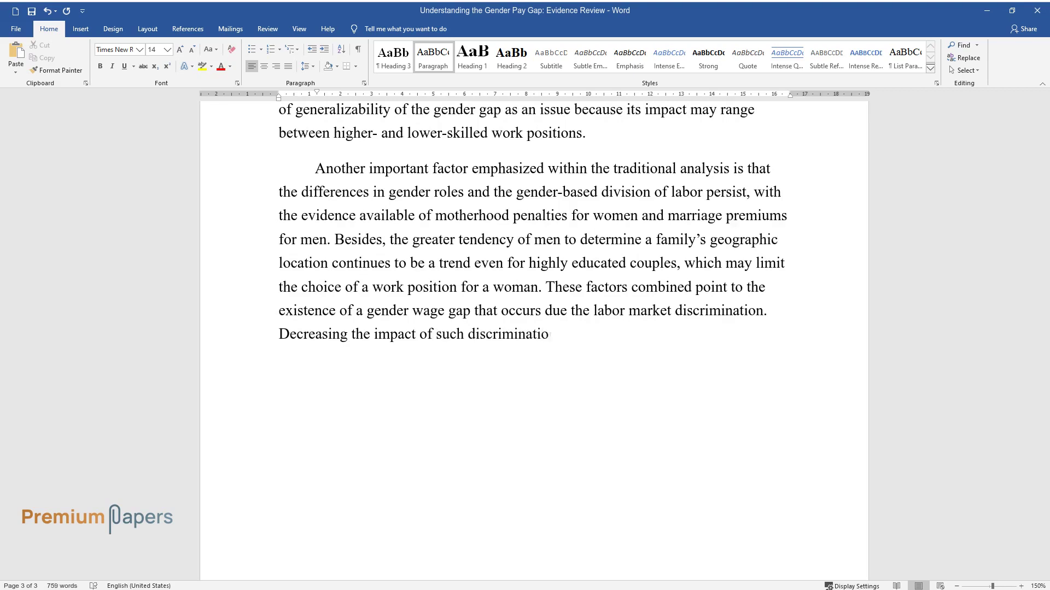
pyautogui.write('n could help reduce the gap, especi')
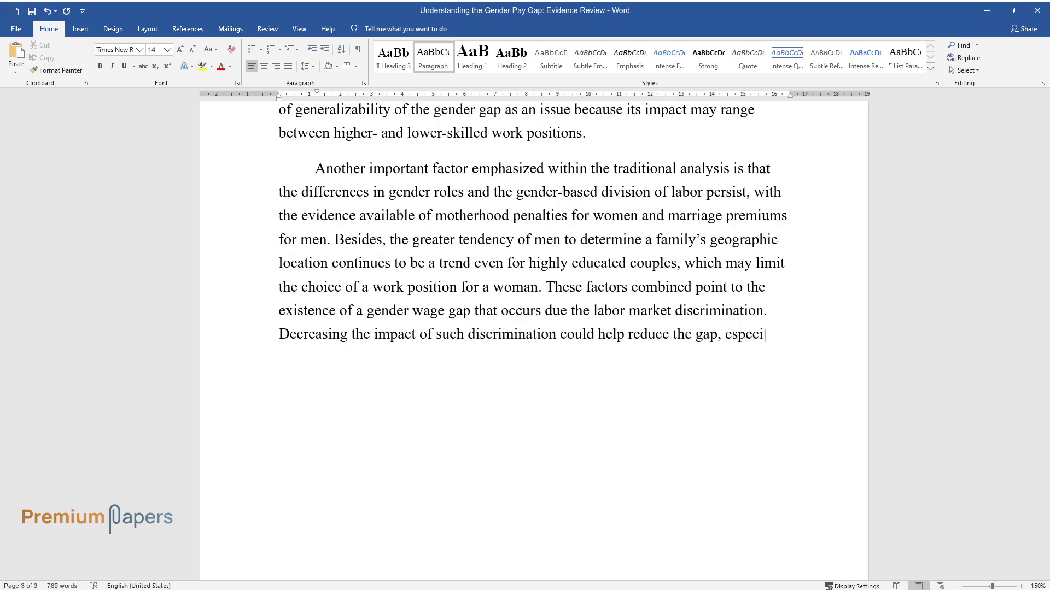
pyautogui.write('ally when it comes to wage penalties')
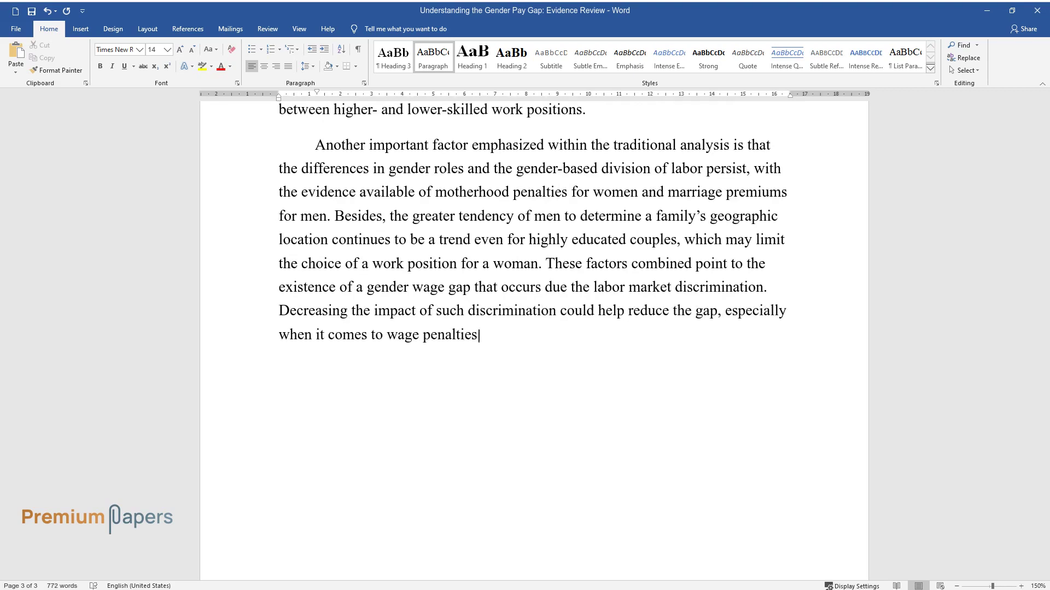
pyautogui.write(' that women endure when becoming mot')
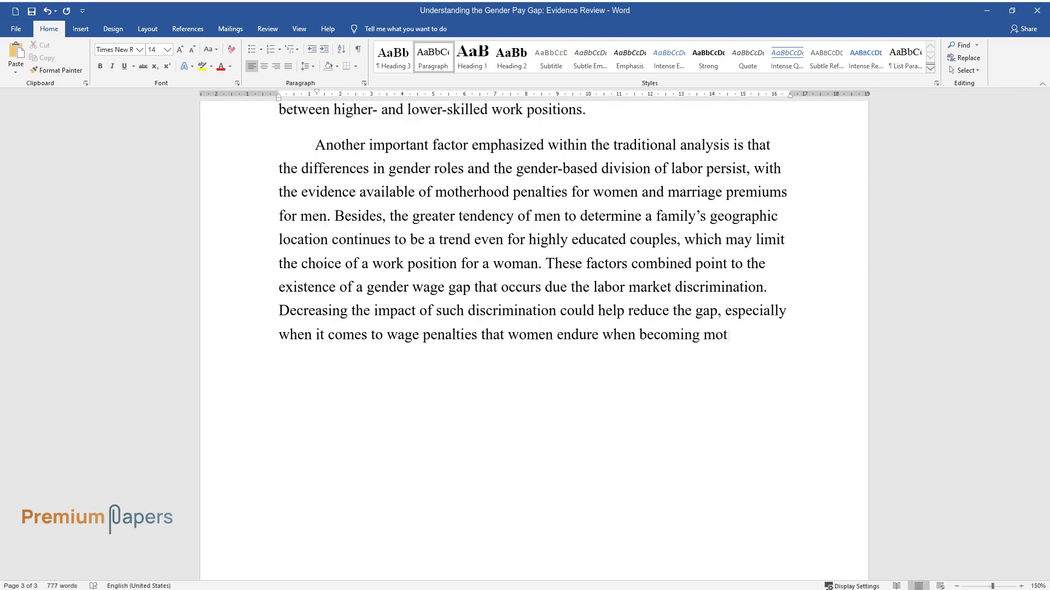
pyautogui.write('hers and not having the same amount')
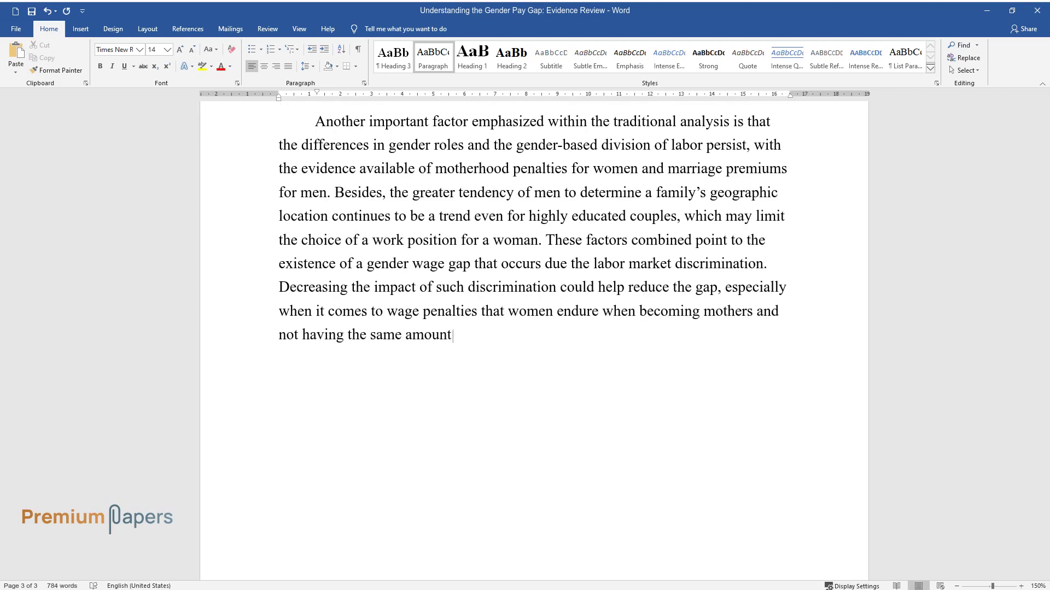
pyautogui.write(' of time to dedicate to work as men.')
# Start a new paragraph stating that, because findings indicate significant variability in the gender pay gap, researchers differentiate between explained and unexplained components.
pyautogui.press('Return')
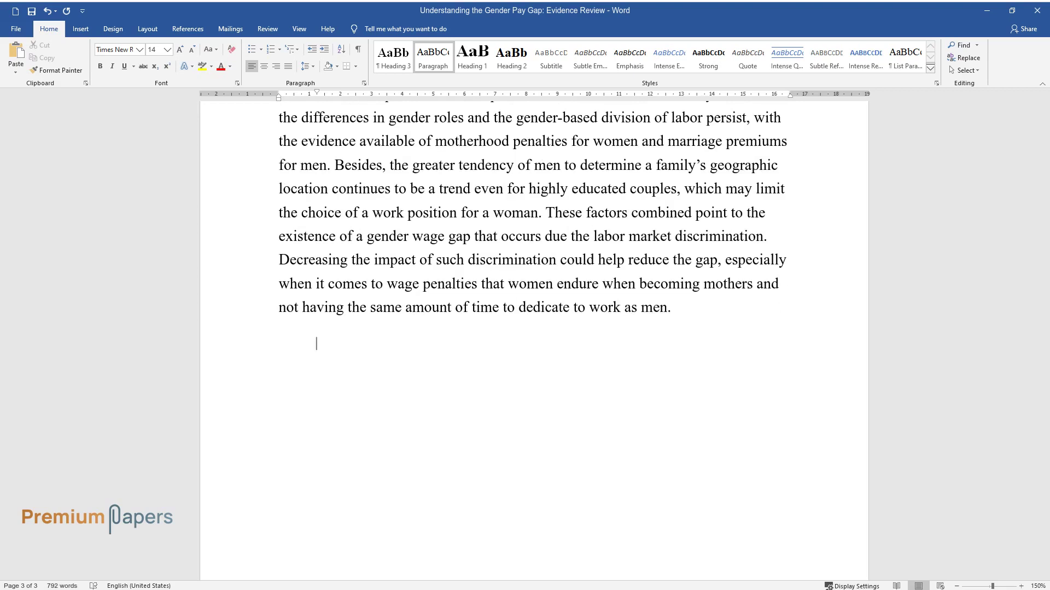
pyautogui.write('Because previous findings ind')
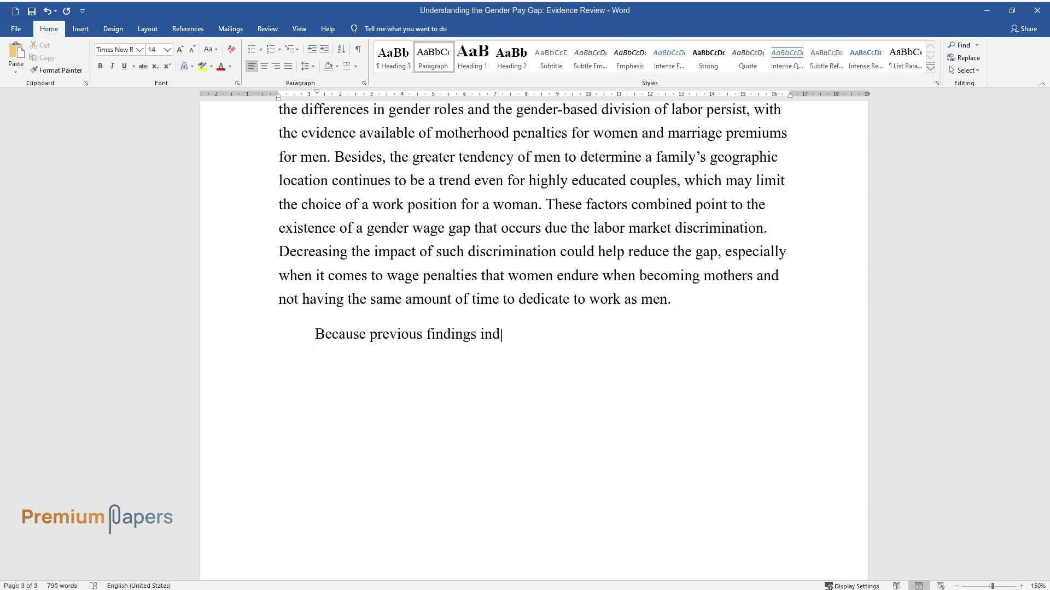
pyautogui.write('icate significant variability in t')
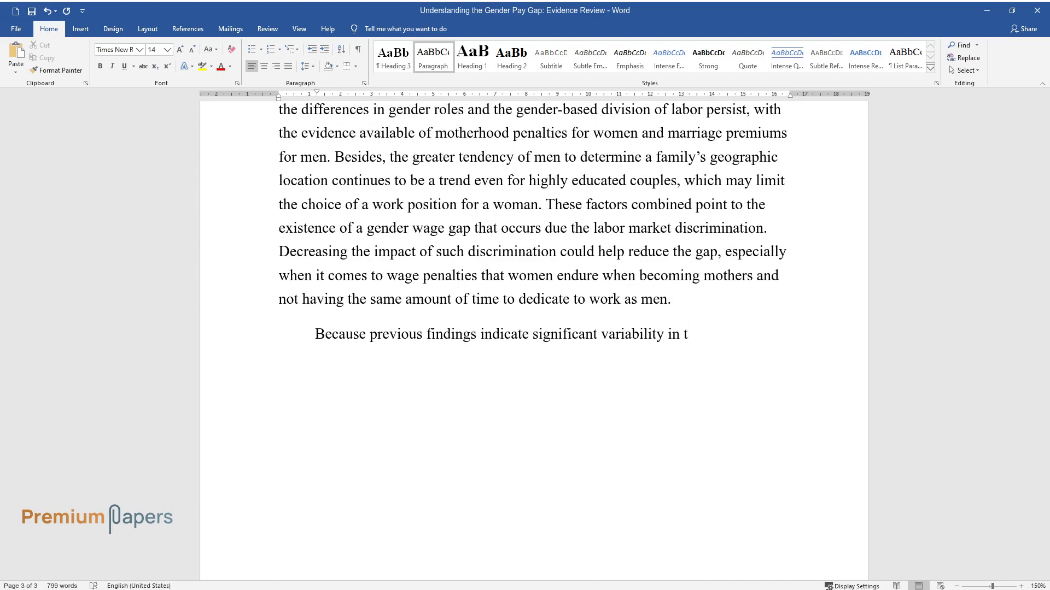
pyautogui.write('he gender pay gap, researchers pro')
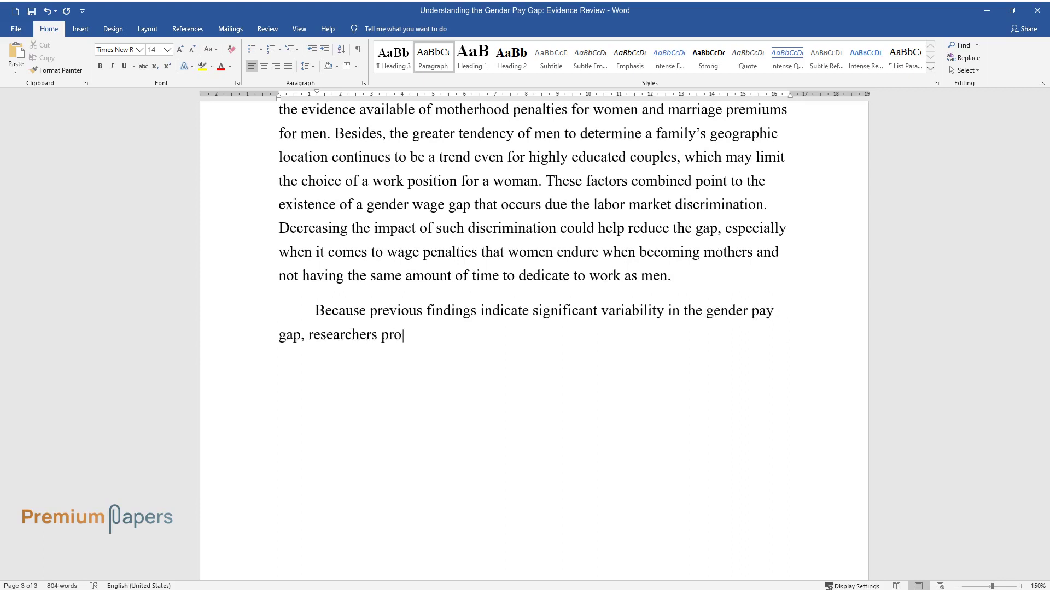
pyautogui.write('vide differentiation between expla')
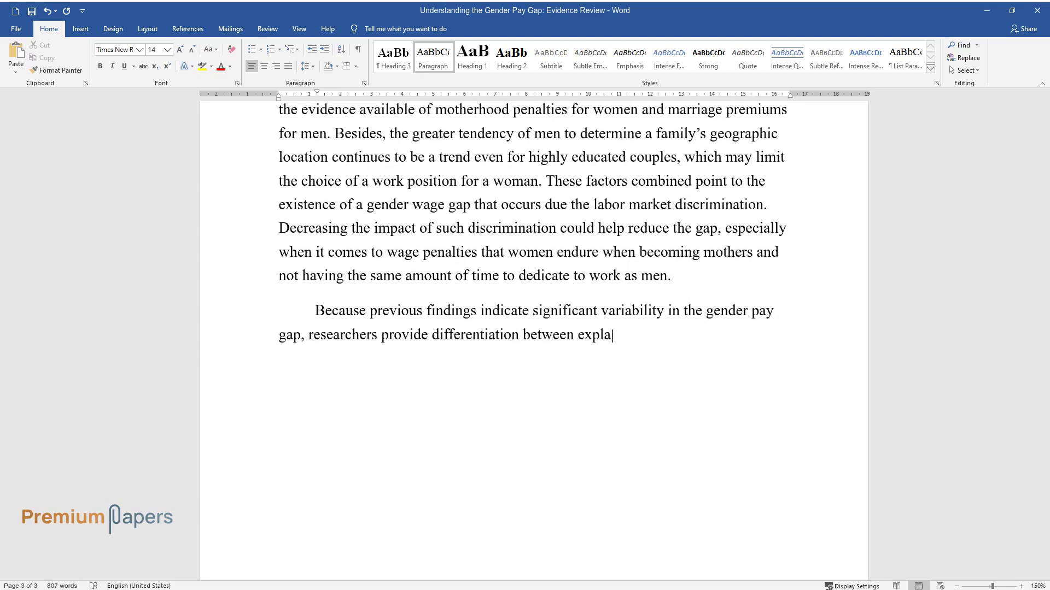
pyautogui.write('ined and unexplained components. S')
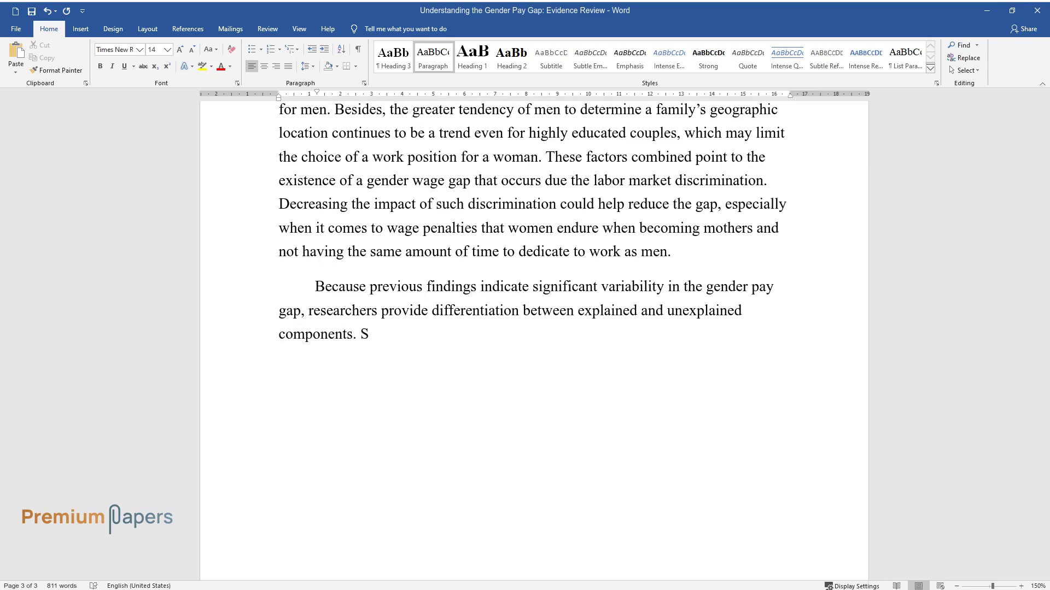
# Explain that such a difference emerges because of a heterogeneity of the sample data that ranges from one study to another.
pyautogui.write('uch a difference emerges because ')
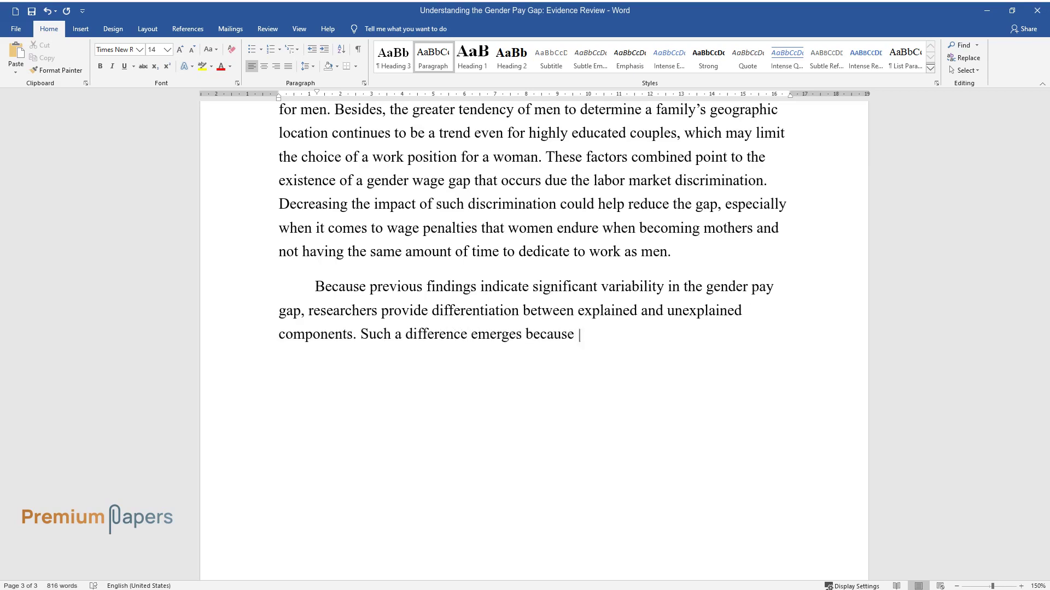
pyautogui.write('there is a heterogeneity of the sa')
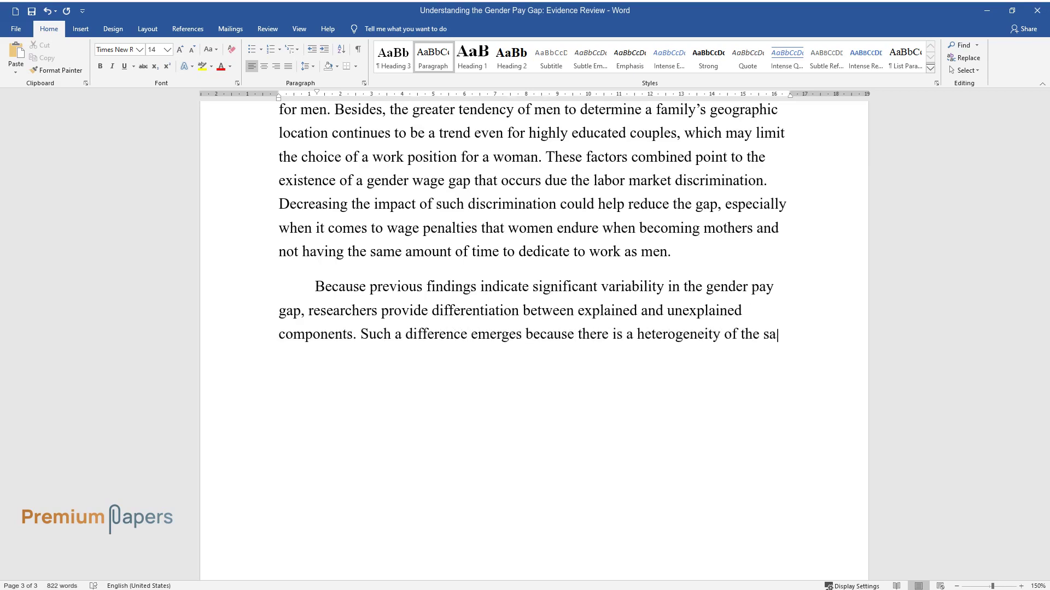
pyautogui.write('mple data that ranges from one stu')
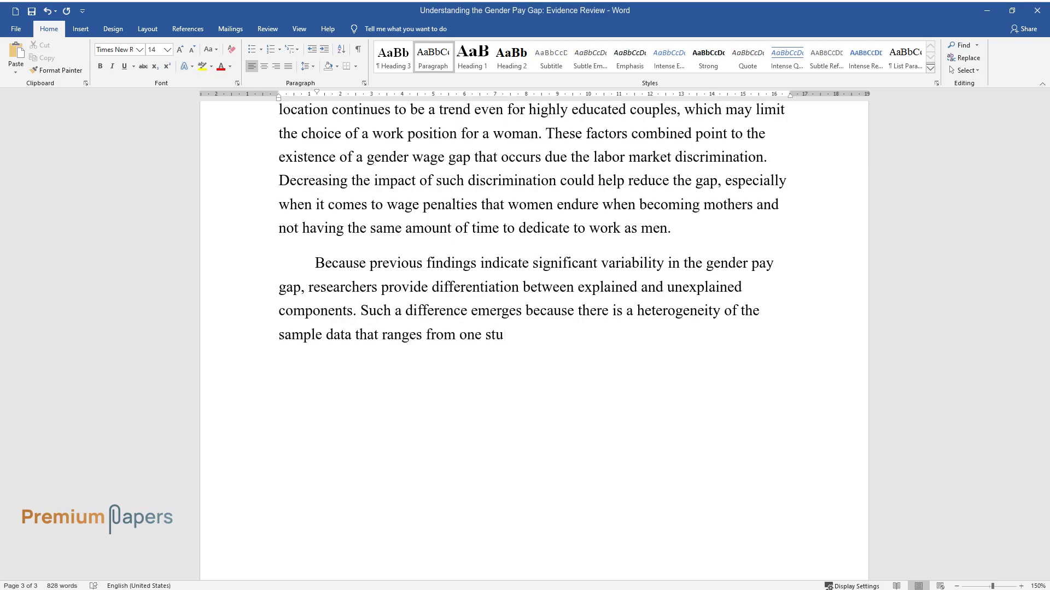
pyautogui.write('dy to another. Some scholars aimed')
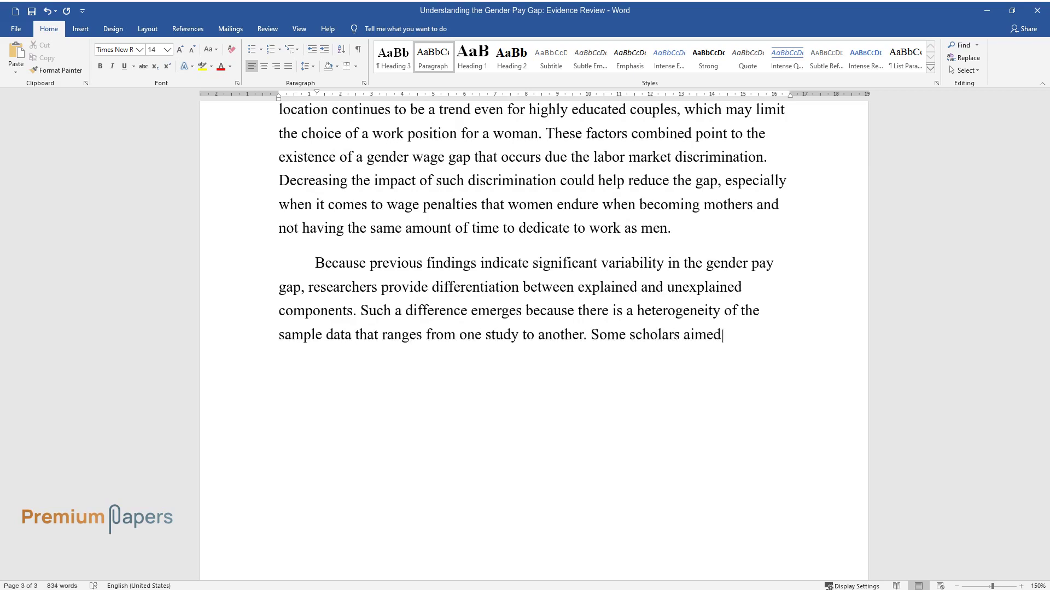
# Write that some scholars aimed to control for a wide range of influences to estimate the effect of being female on wages.
pyautogui.write(' to control for a wide range of in')
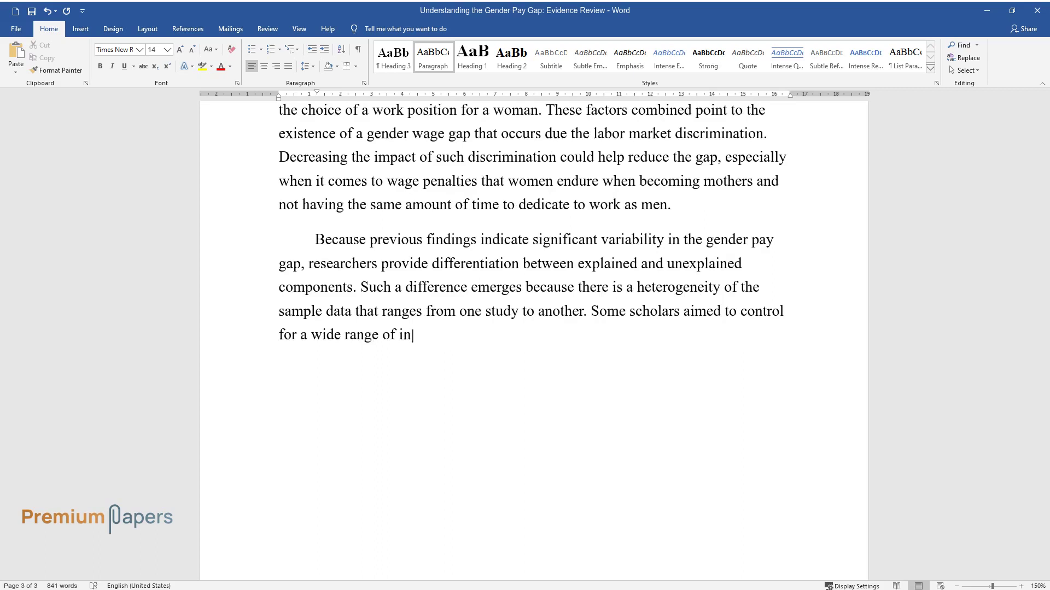
pyautogui.write('fluences to estimate the effect of')
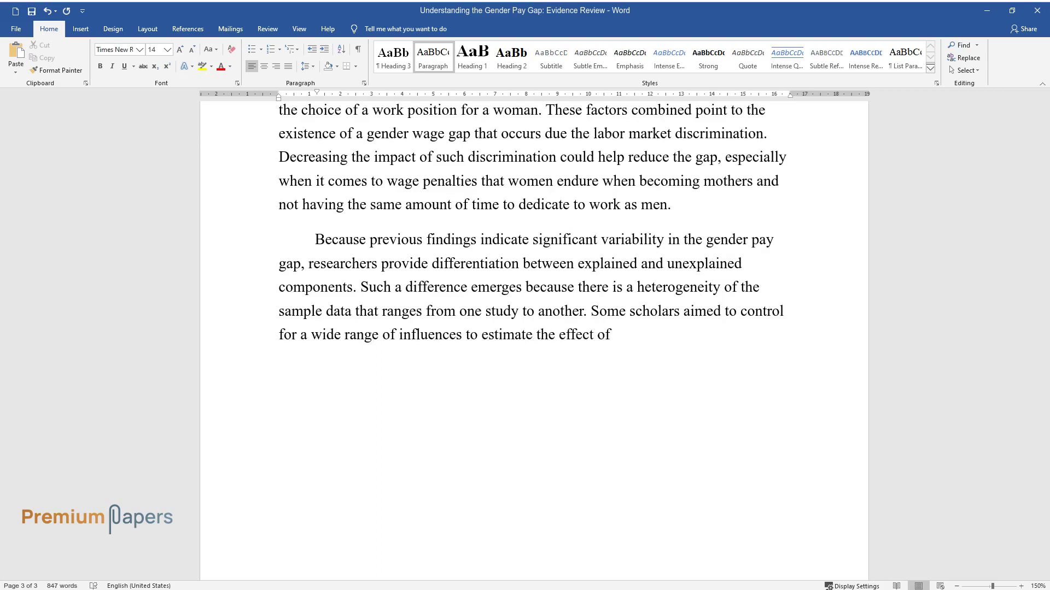
pyautogui.write(' being female on wages. However, ')
# Add that several other factors, such as parenthood, segregation based on gender, part-time work, and unionization, all impact the presence of the gender wage gap.
pyautogui.write('several o')
pyautogui.write('ther factors, such as par')
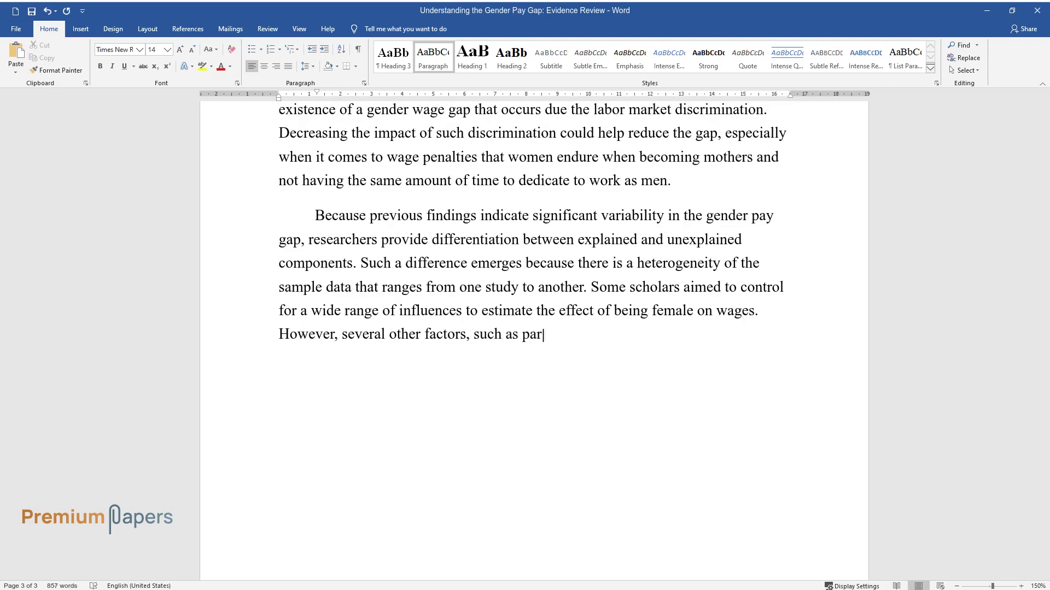
pyautogui.write('enthood, segregation based on gende')
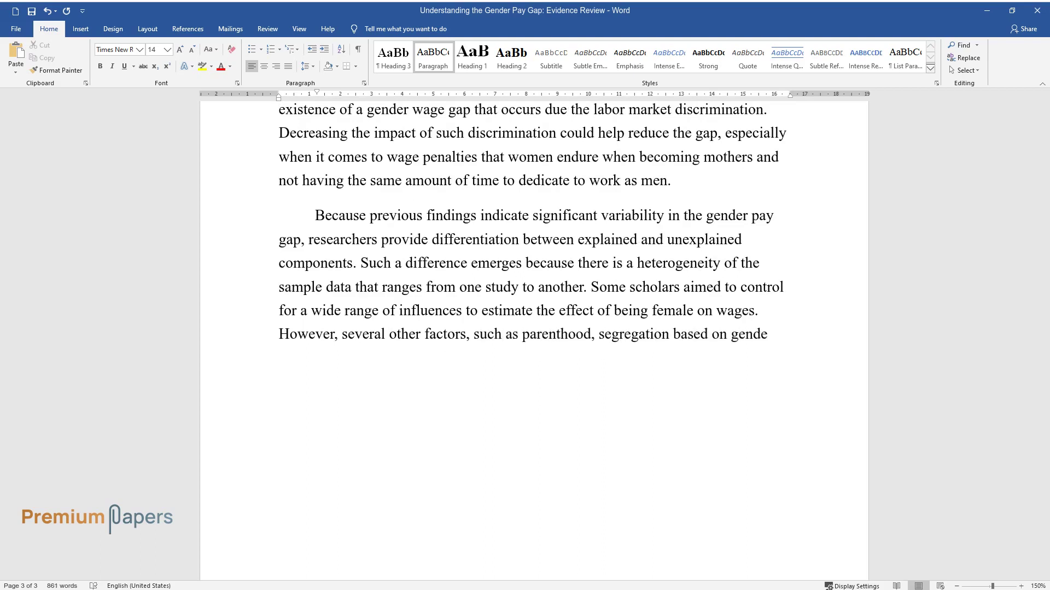
pyautogui.write('r, part-time wor')
pyautogui.write('k, and unionizatio')
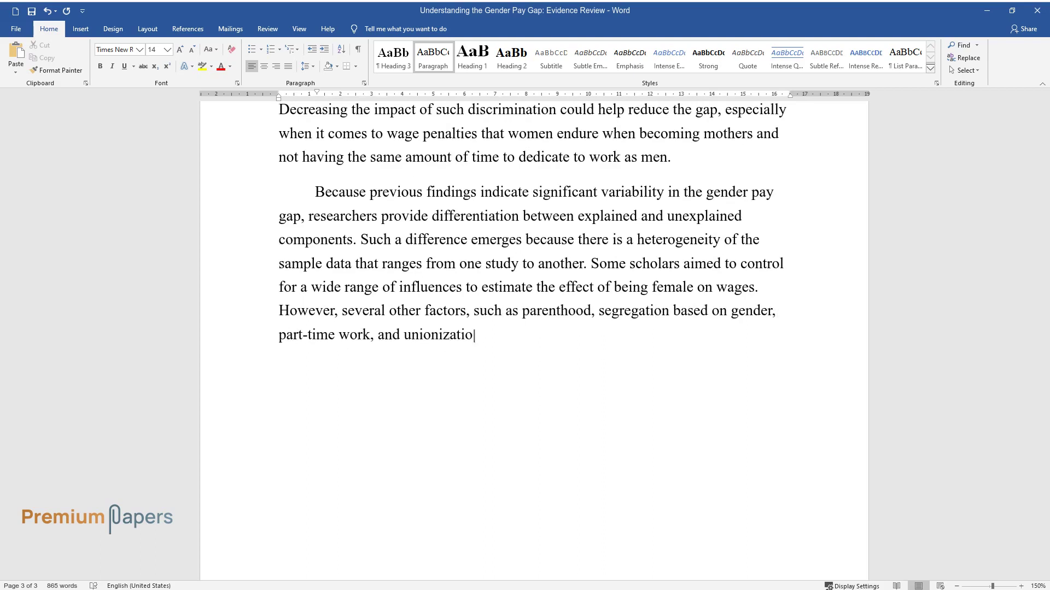
pyautogui.write('n, all of which impact the presen')
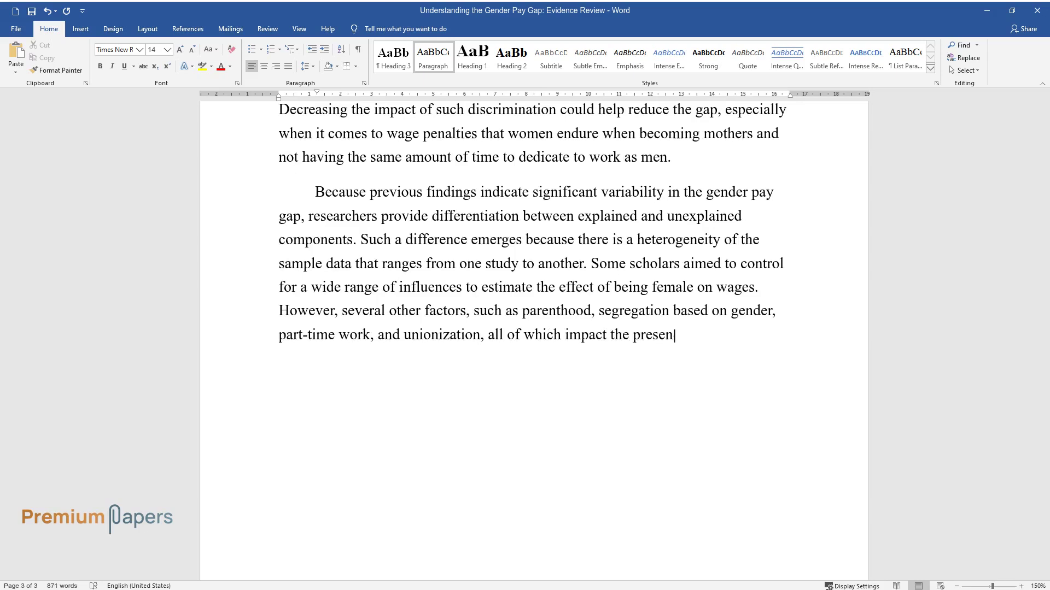
pyautogui.write('ce of the gender wage gap. Thus, the matter is concerned not only wi')
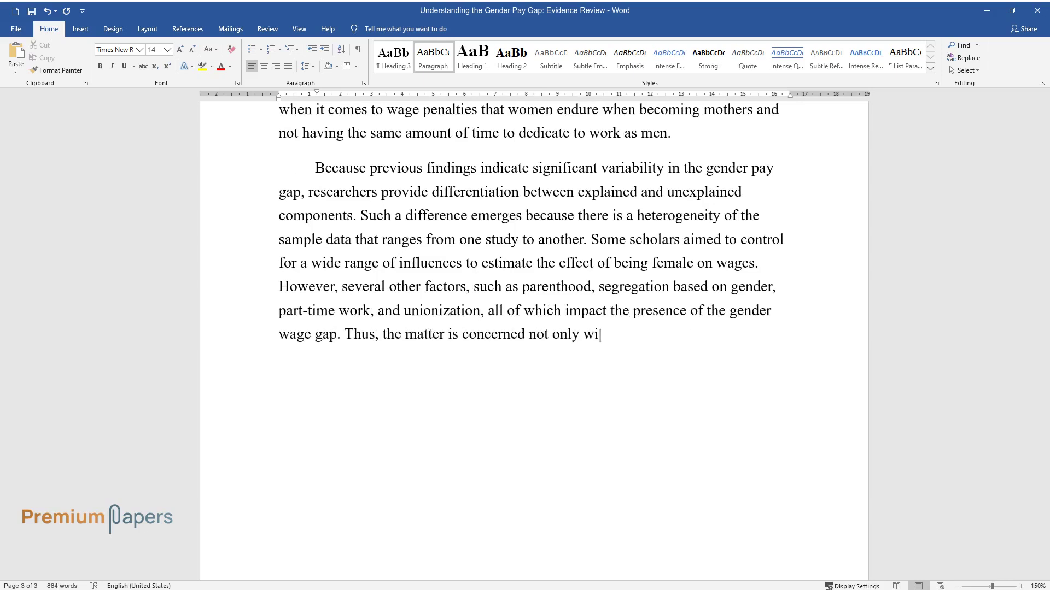
# State that the matter concerns not only the like-for-like comparison between male and female wages but also how gender wage differences interact with other characteristics.
pyautogui.write('ke comparison be')
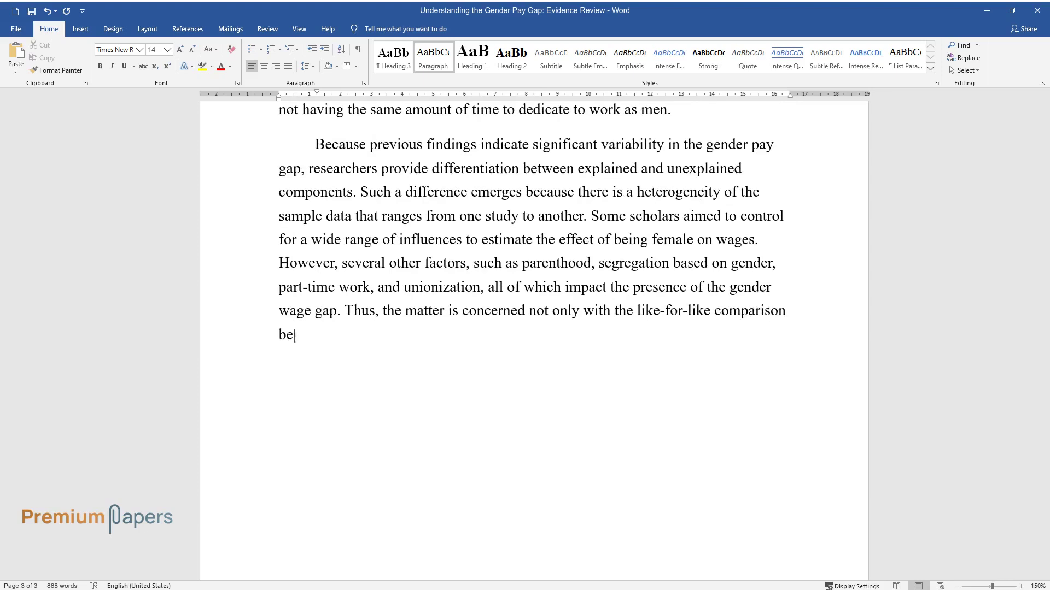
pyautogui.write('tween male and female wages but al')
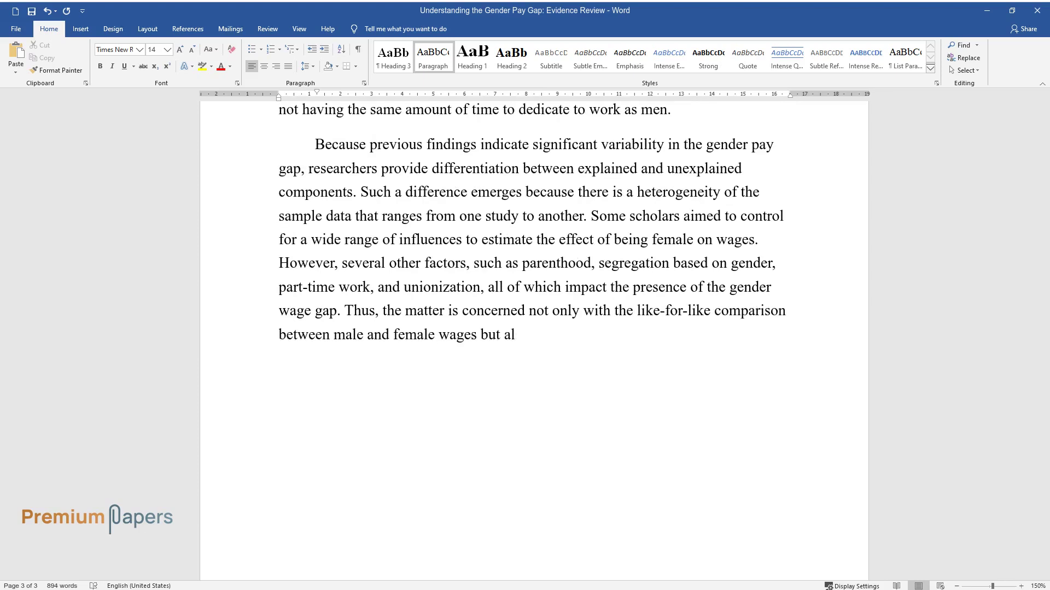
pyautogui.write('so with how gender wage difference')
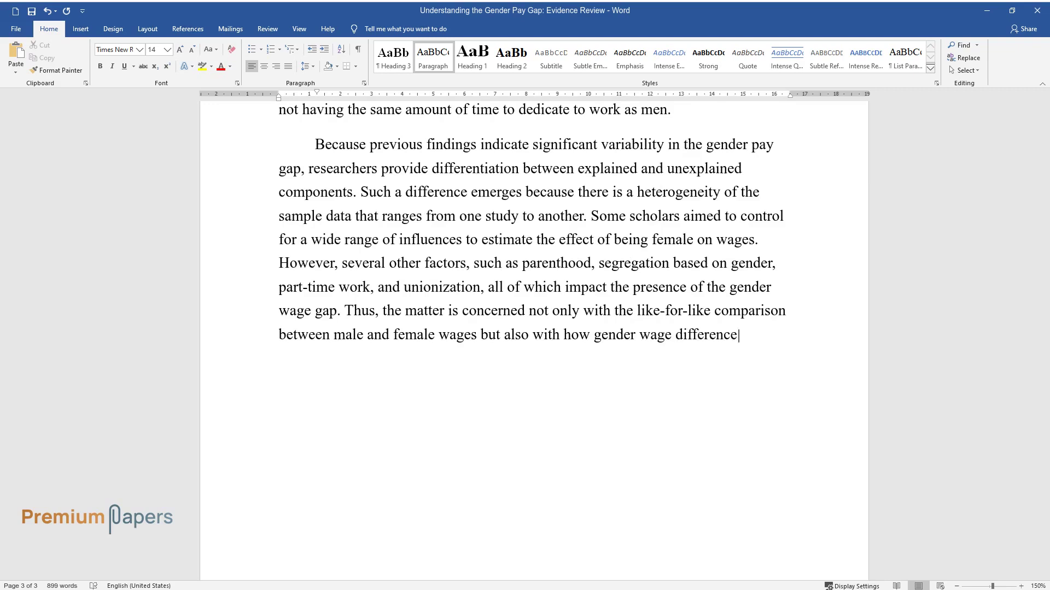
pyautogui.write('s interact with other characterist')
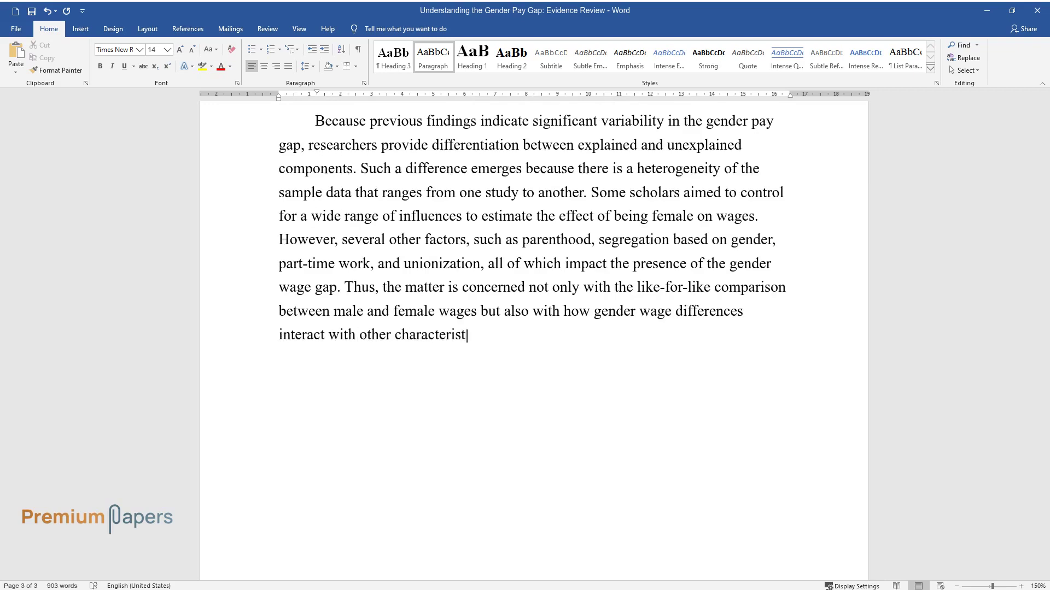
# Write that even though researchers have identified such interactions, the precise or systemic estimations of such effects remain unclear and scarce.
pyautogui.write('ics. Even though researchers have')
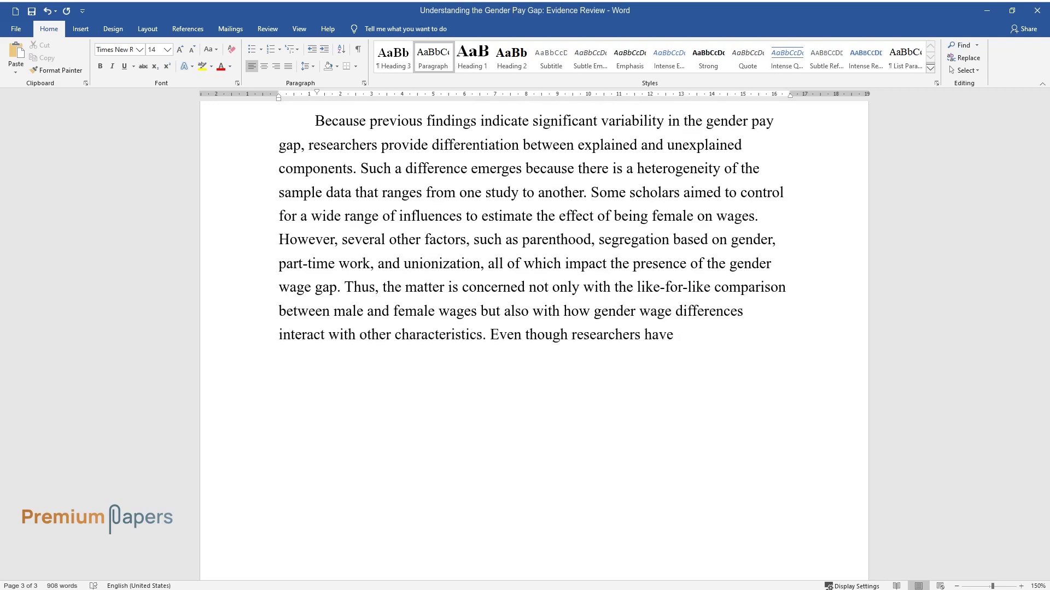
pyautogui.write(' identified such interactions, the')
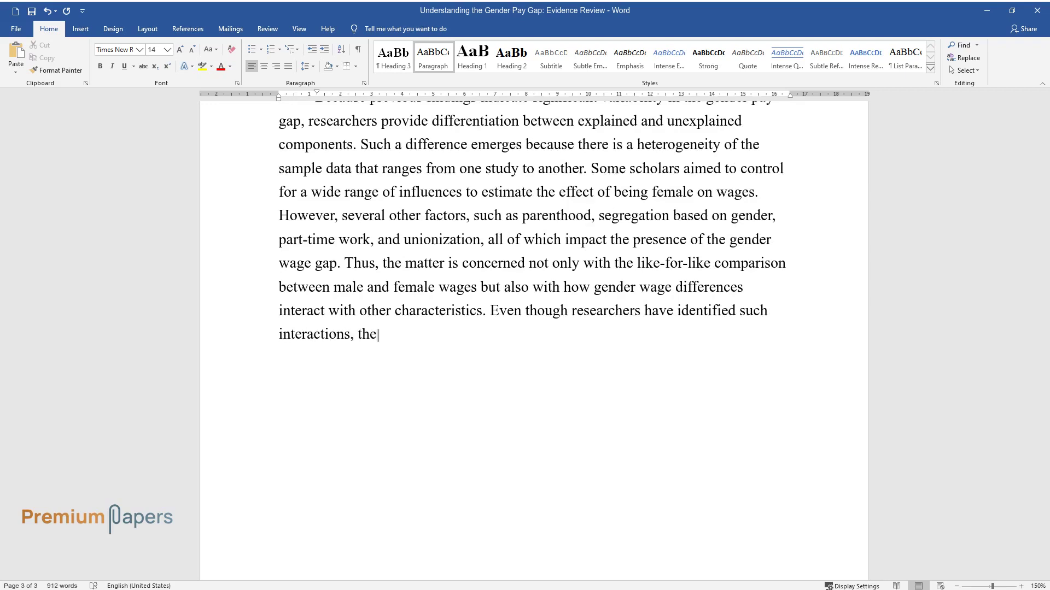
pyautogui.write(' precise or systemic estimations o')
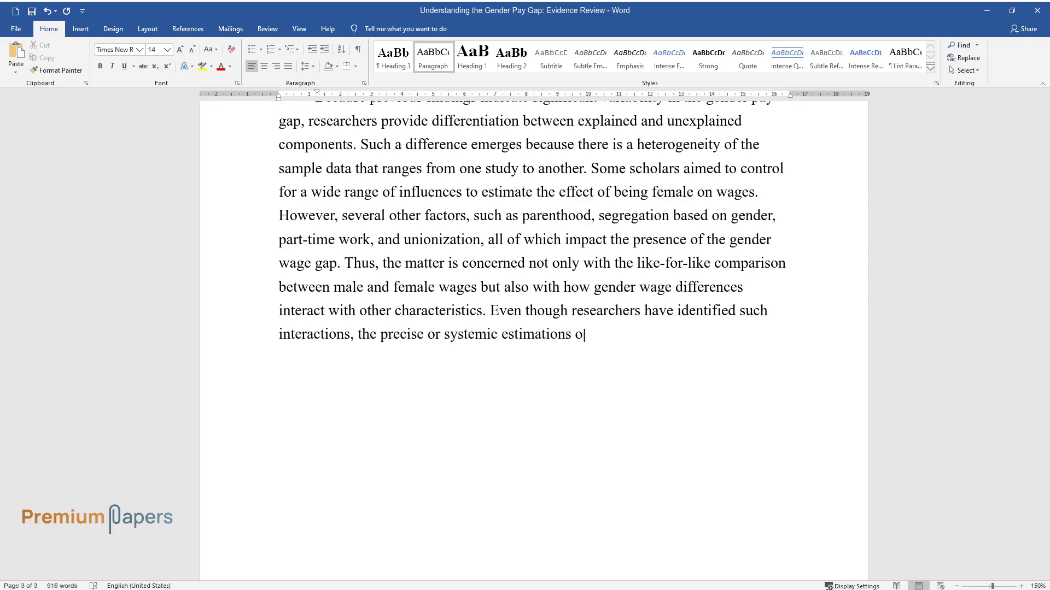
pyautogui.write('f such effects remain unclear and')
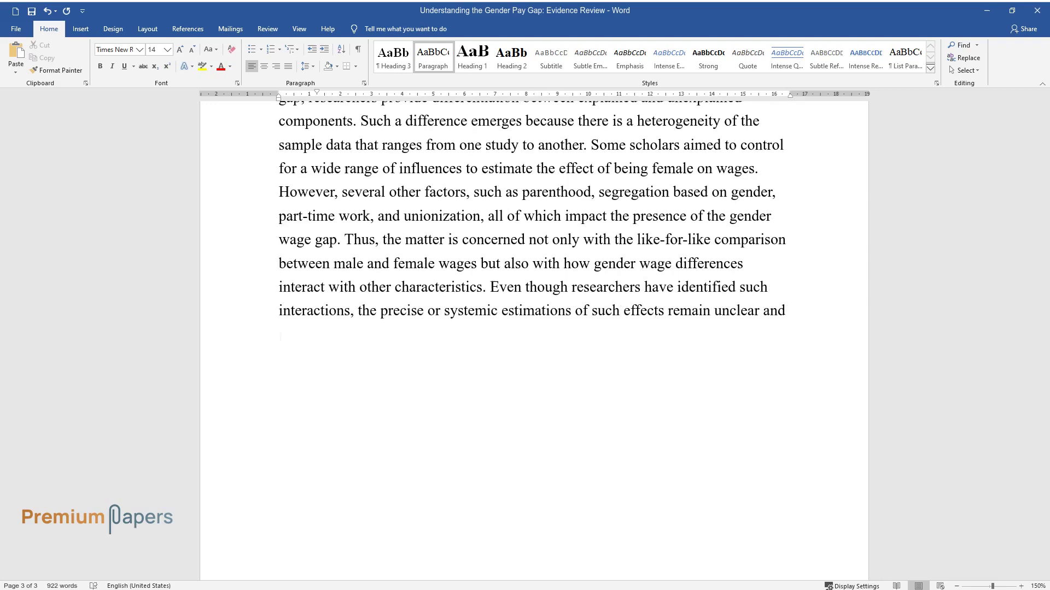
# End the paragraph with findings suggesting the single uniform gender pay gap is less valuable than understanding how gender wages are shaped by several different forces.
pyautogui.write(' scarce. The findings of the resear')
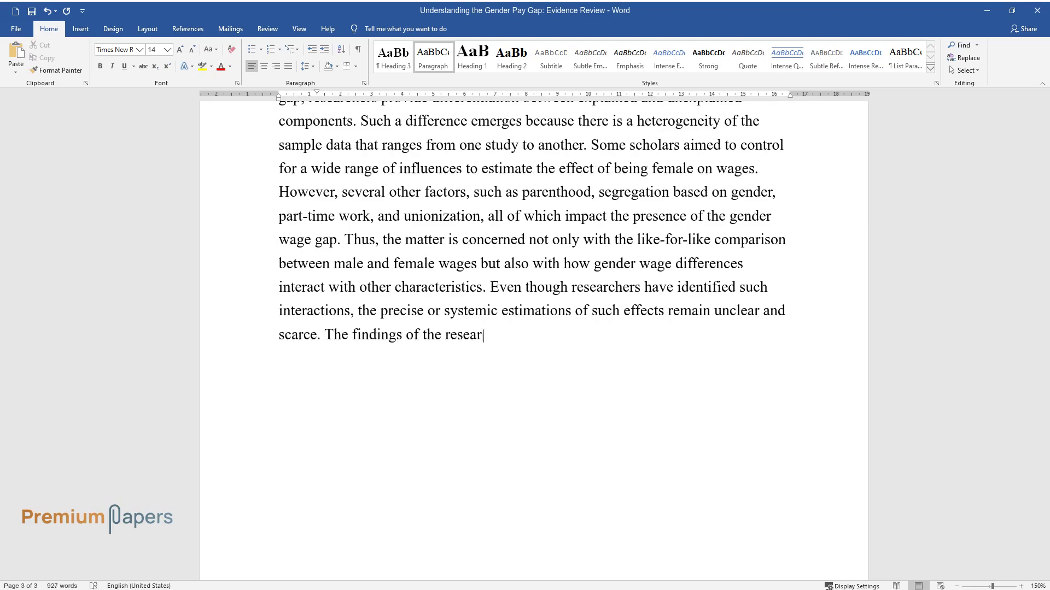
pyautogui.write('ch suggest that the single uniform')
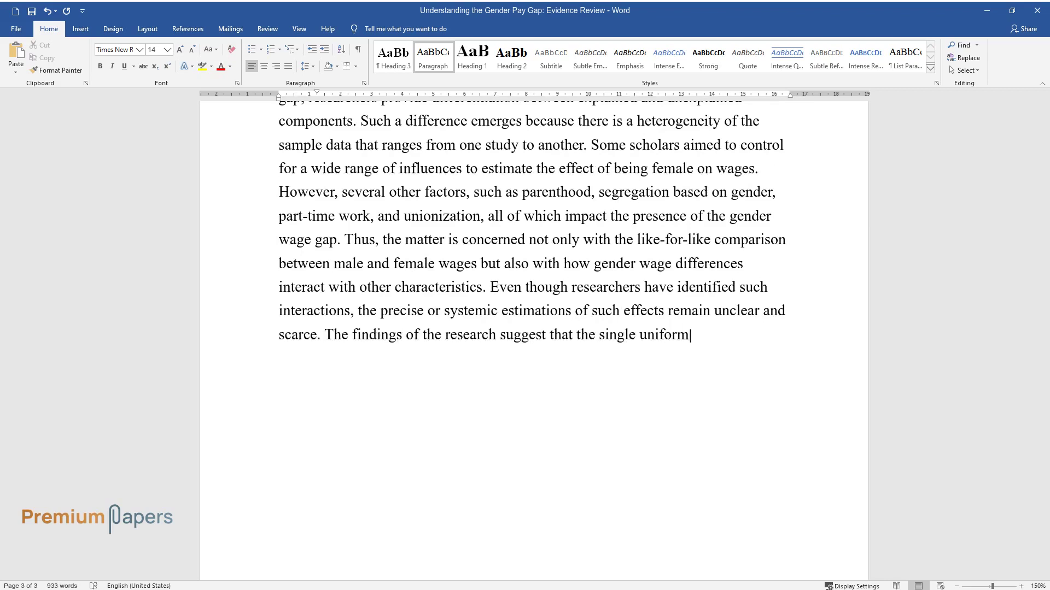
pyautogui.write(' gender pay gap is less valuable t')
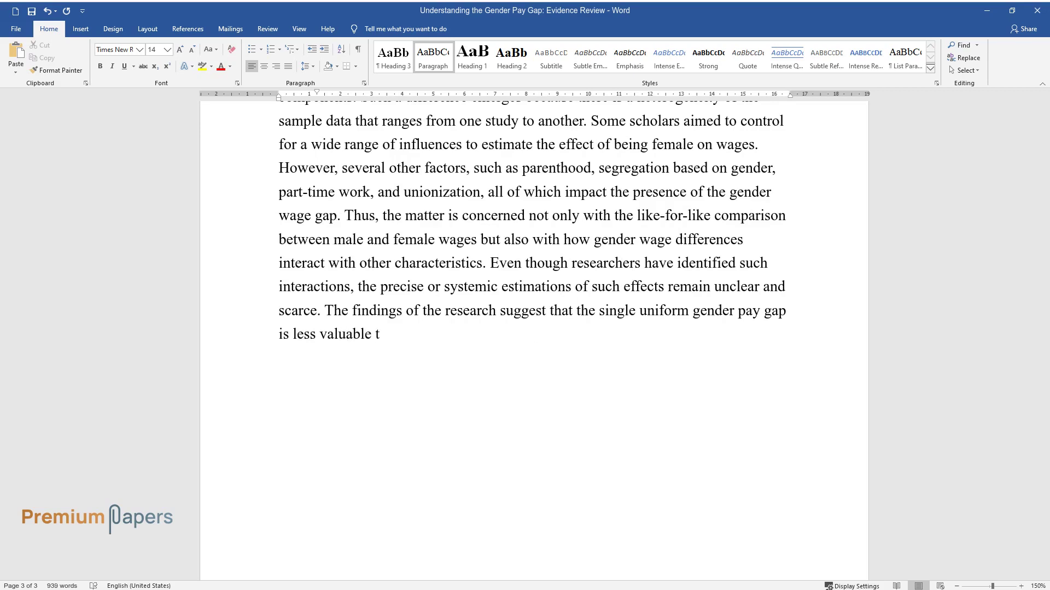
pyautogui.write('han an understanding of how gender')
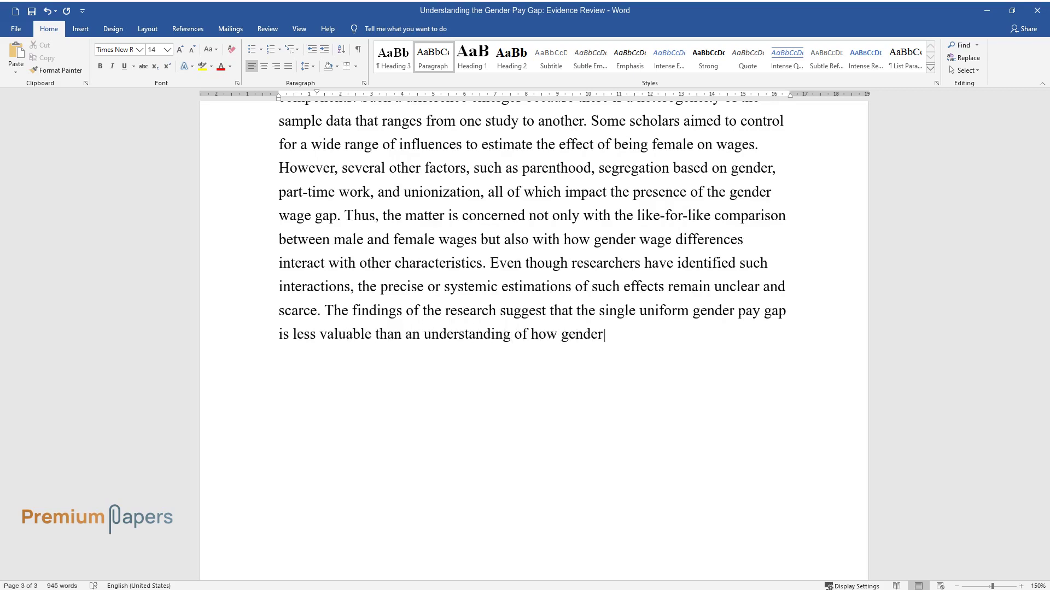
pyautogui.write(' wages are shaped by several diffe')
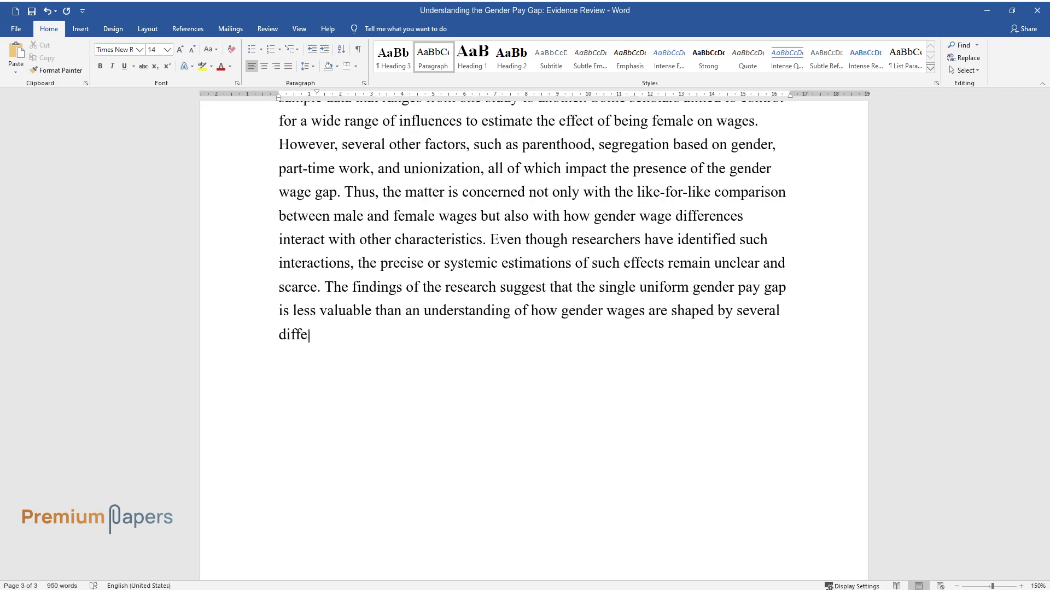
pyautogui.write('rent forces.')
# Add the section heading "Conclusion" in the Heading 2 style below the paragraph and start a body paragraph under it.
pyautogui.press('Return')
pyautogui.write('Co')
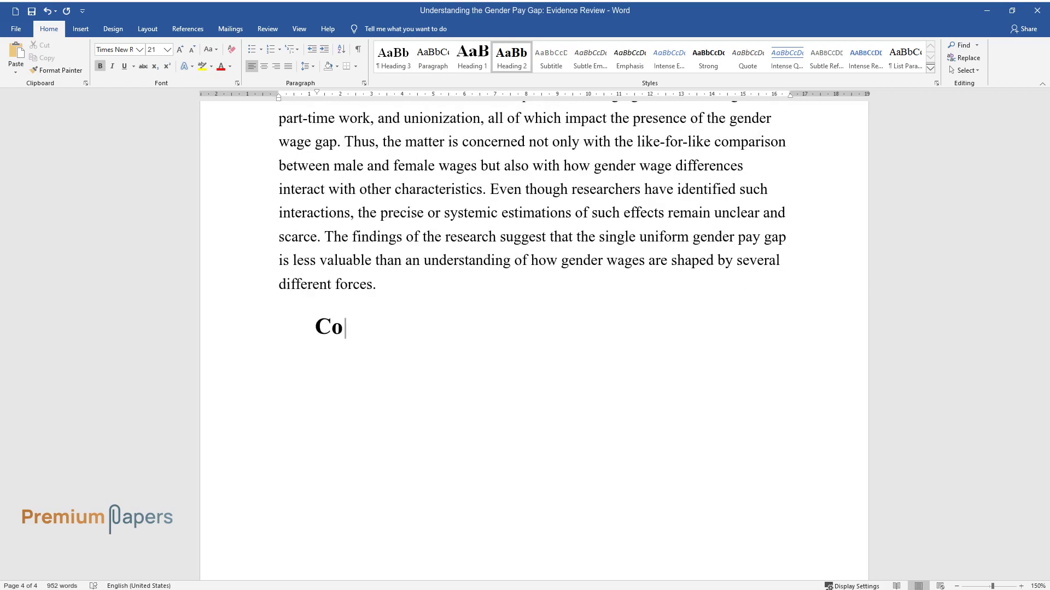
pyautogui.write('nclusion')
pyautogui.press('Return')
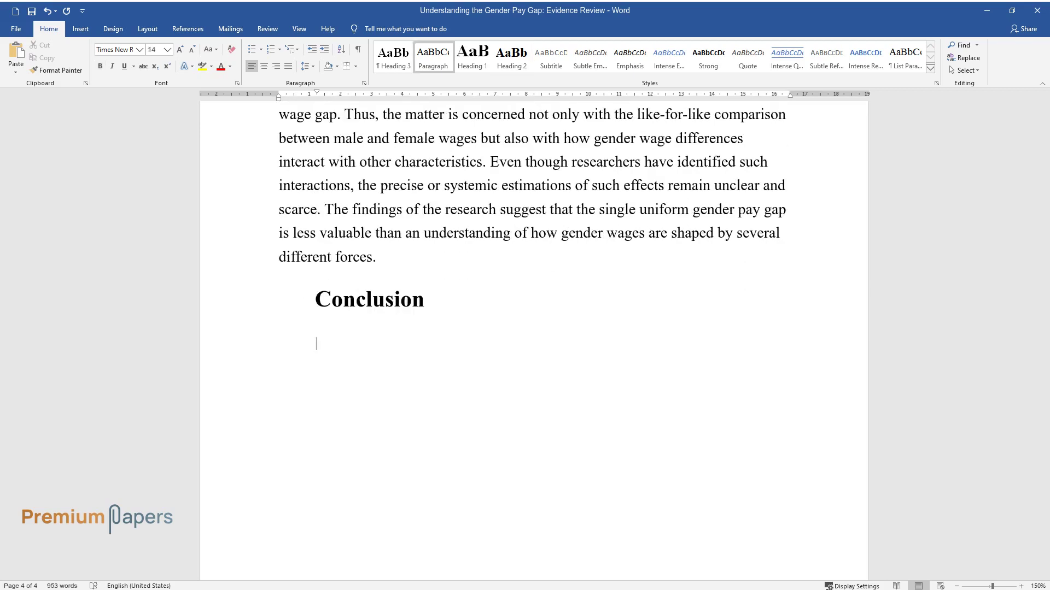
# Open the conclusion with "To conclude, the gender wage gap exists and is not a point of contention.".
pyautogui.write('To conclude, the gender')
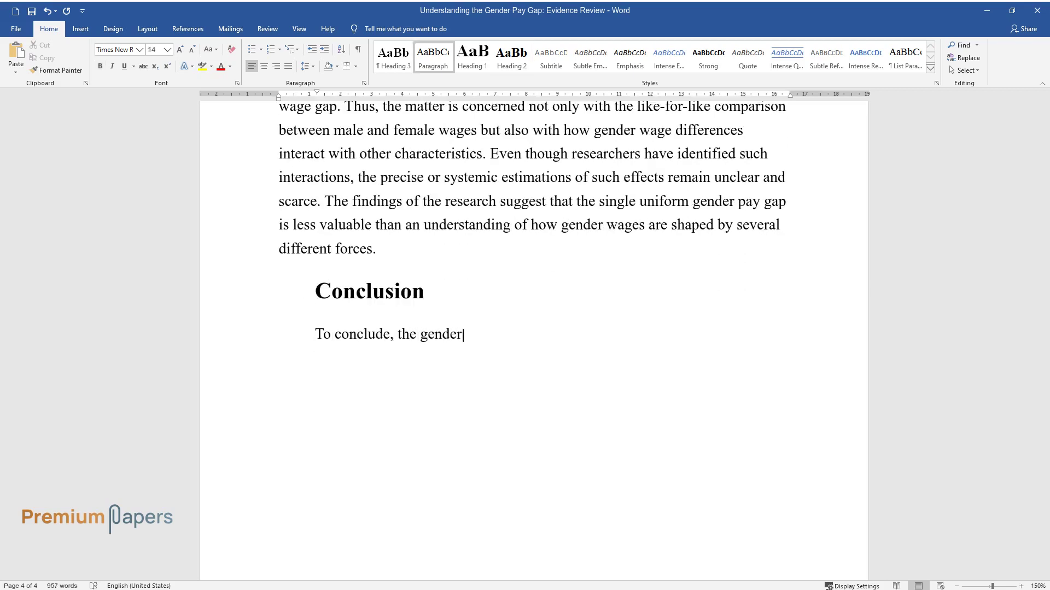
pyautogui.write(' wage gap exists and is not a point')
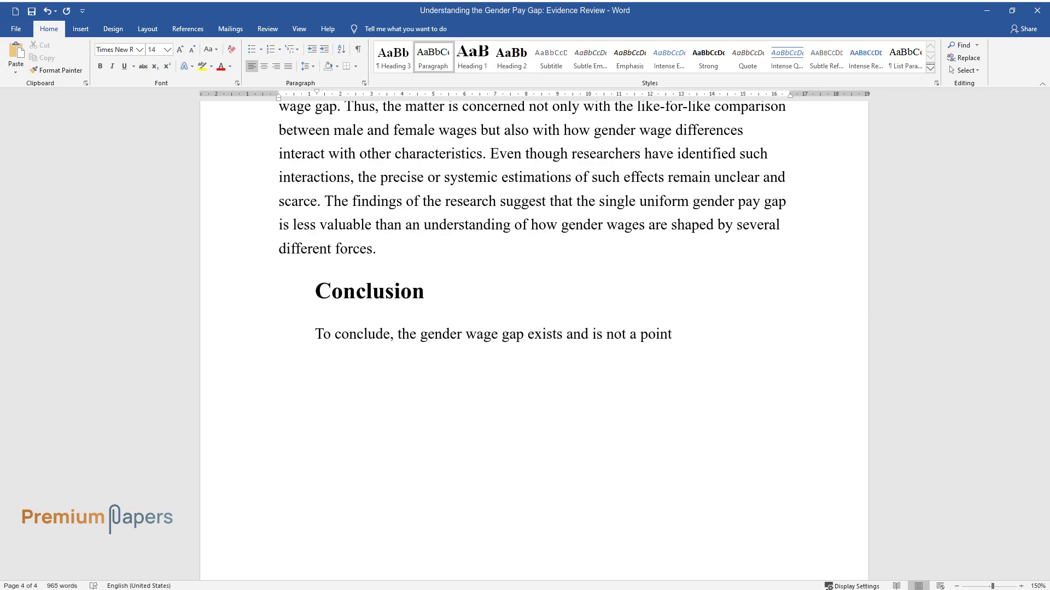
pyautogui.write(' of contention. However, it is ine')
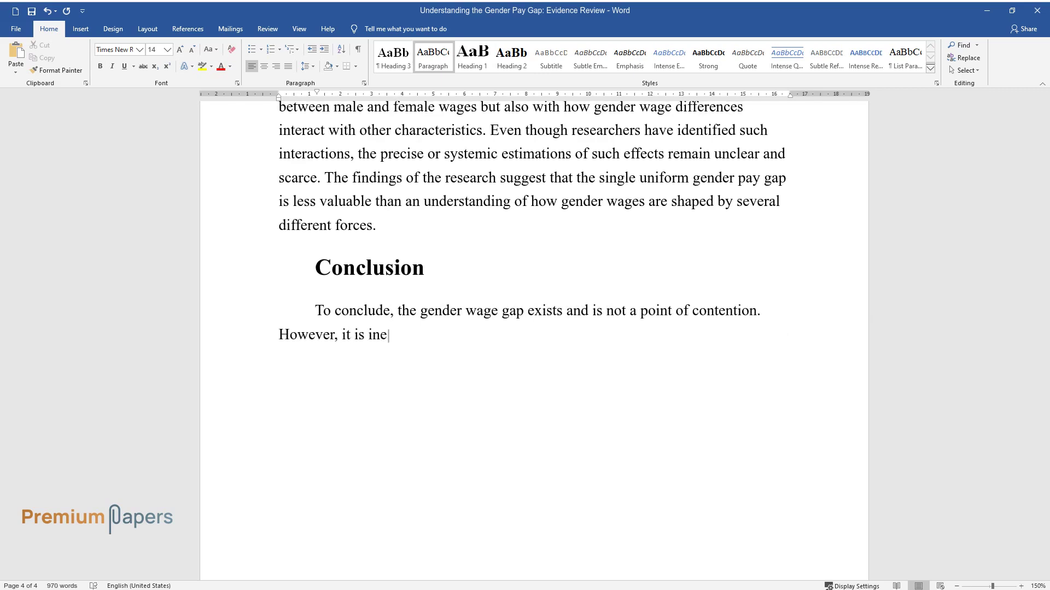
# Write that it is ineffective to argue which reason for its existence is the most prominent because it is the combination of factors that contribute.
pyautogui.write('ffective to argue which reason for ')
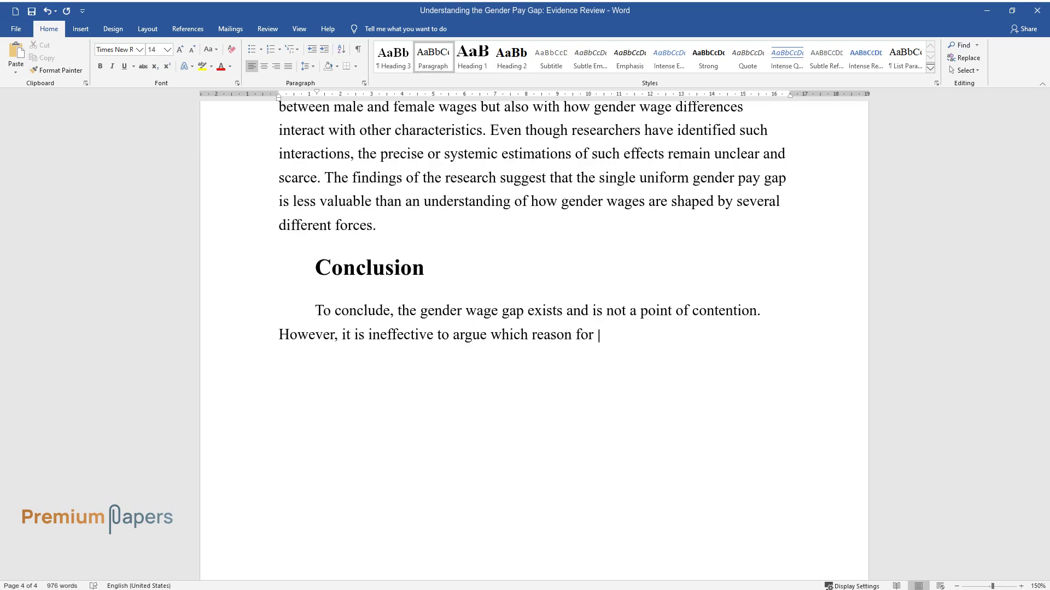
pyautogui.write('its existence is the most prominen')
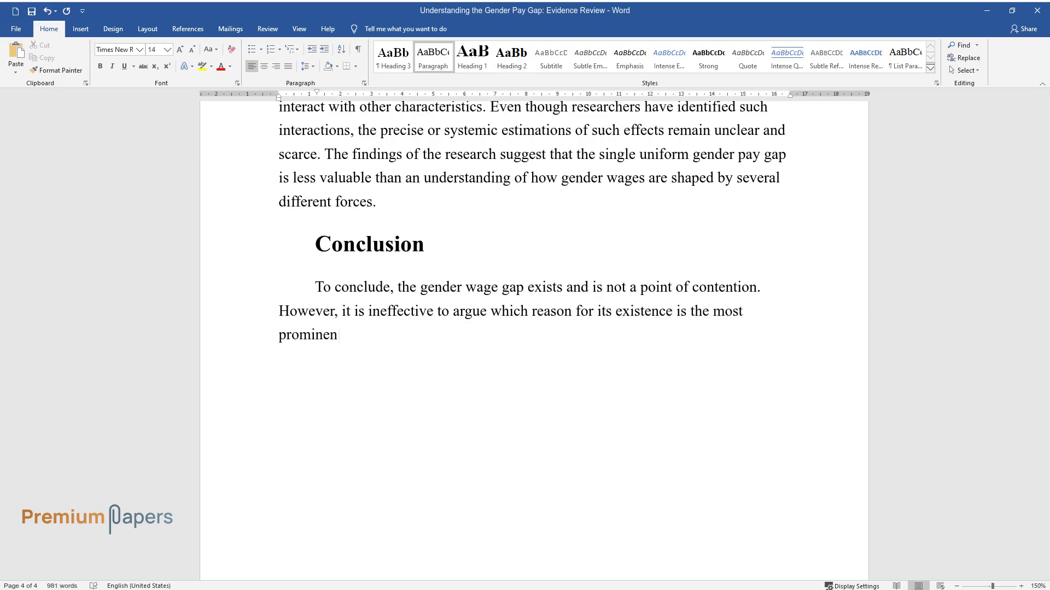
pyautogui.write('t because it is the combination of ')
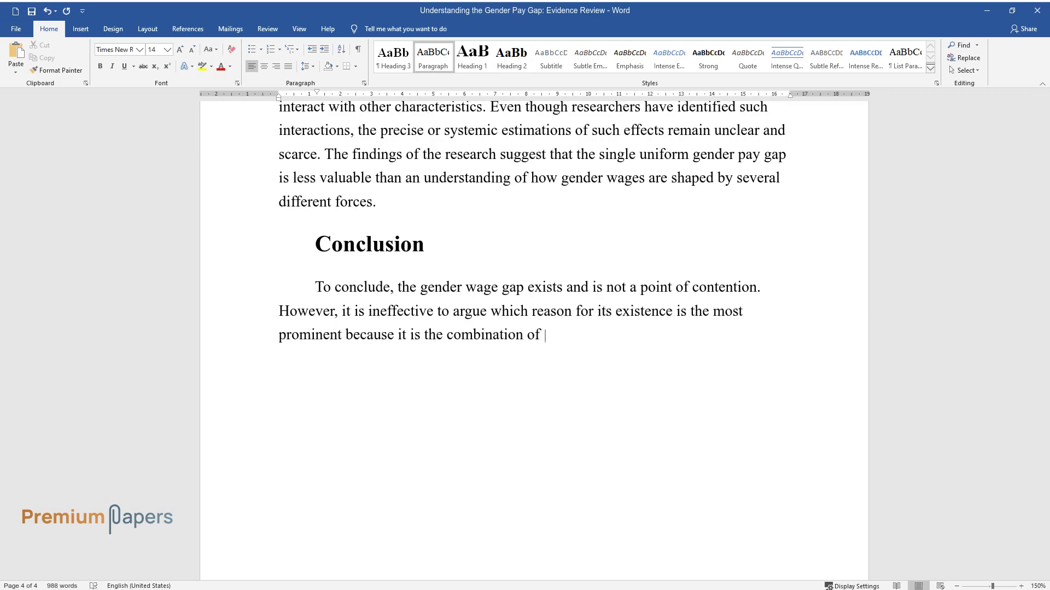
pyautogui.write('factors that contribute to its exi')
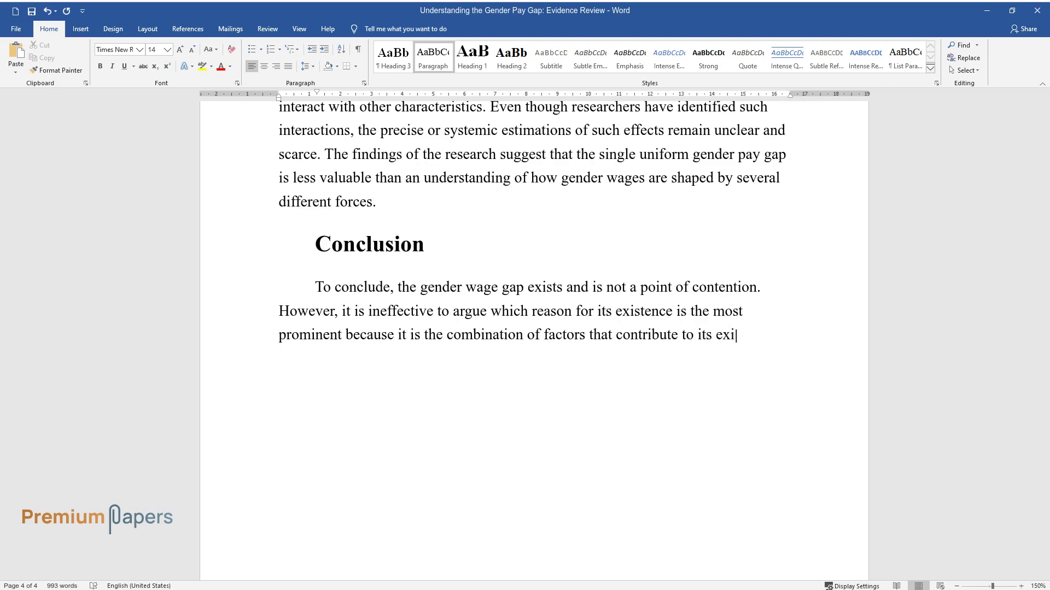
# Write that choice of occupation, parenthood status, geographic location, and oppressive gender practices within the labor force create a context where women lack equal wages.
pyautogui.write('stence. The choice of occupation, p')
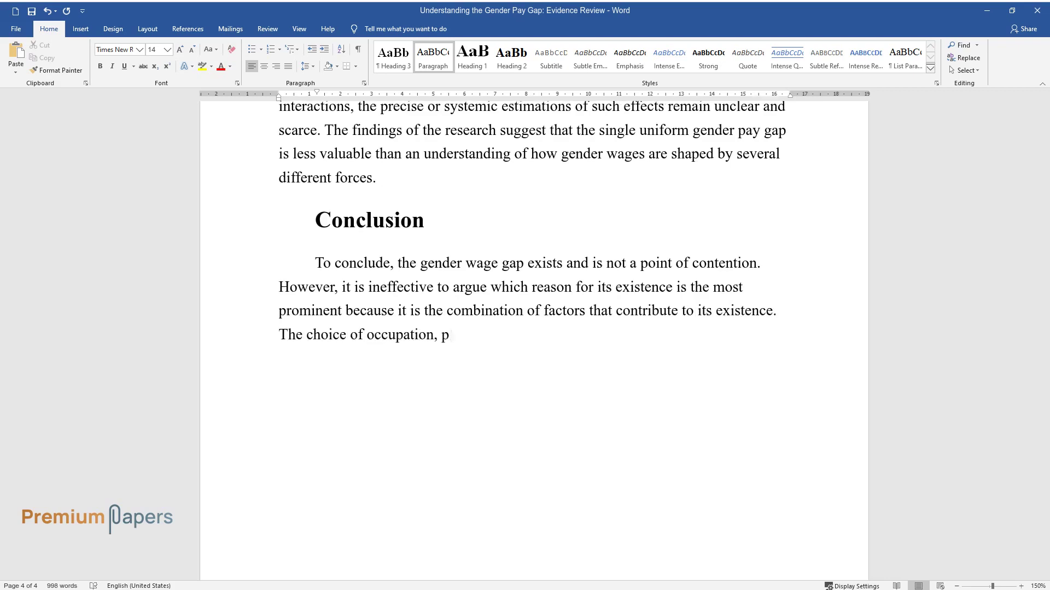
pyautogui.write('arenthood status, geographic locat')
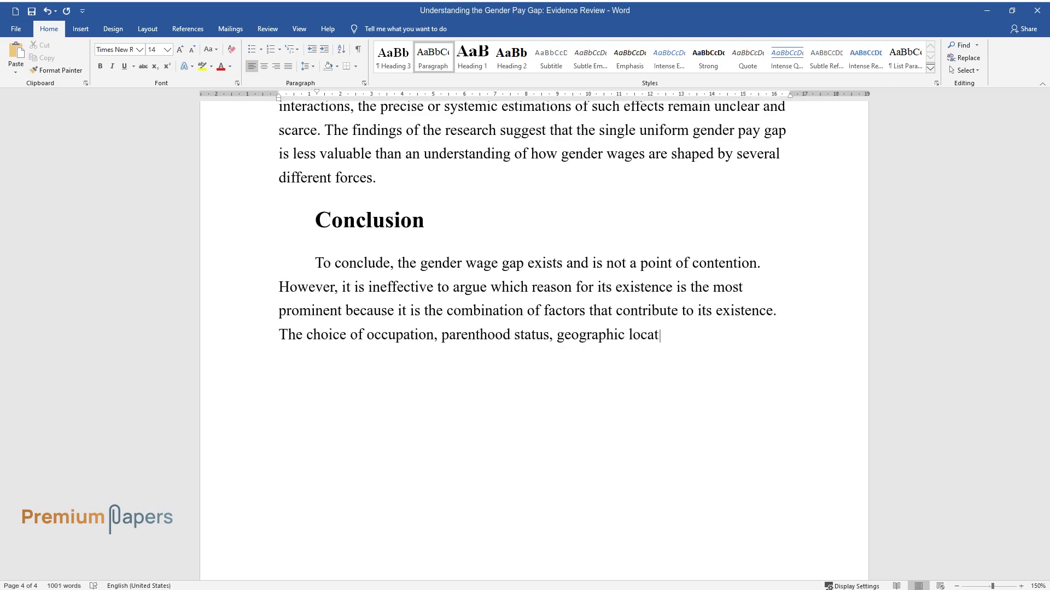
pyautogui.write('ion, and oppressive gender practice')
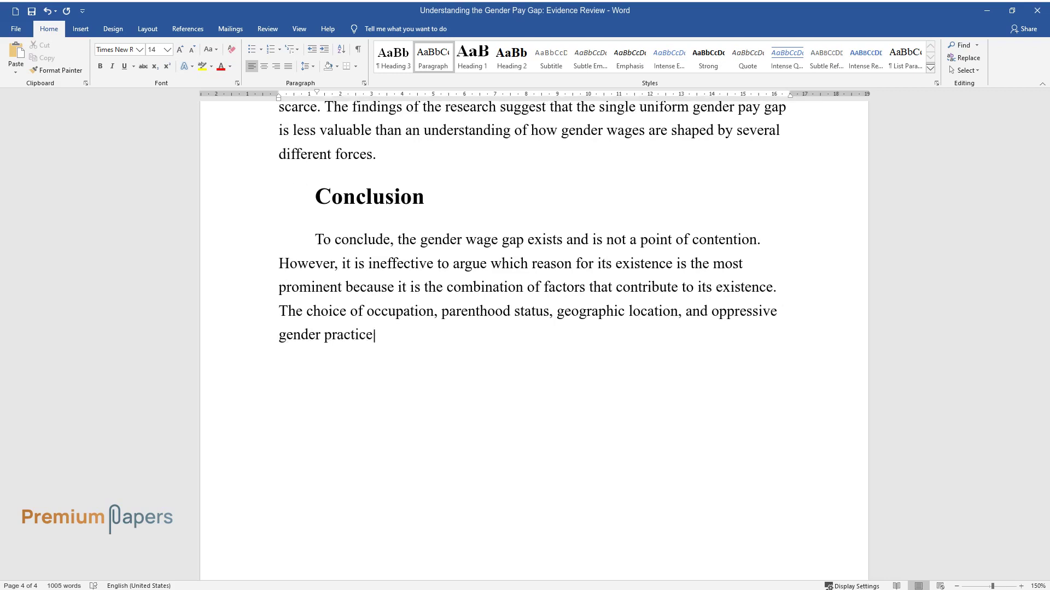
pyautogui.write('s within the labor force create a context i')
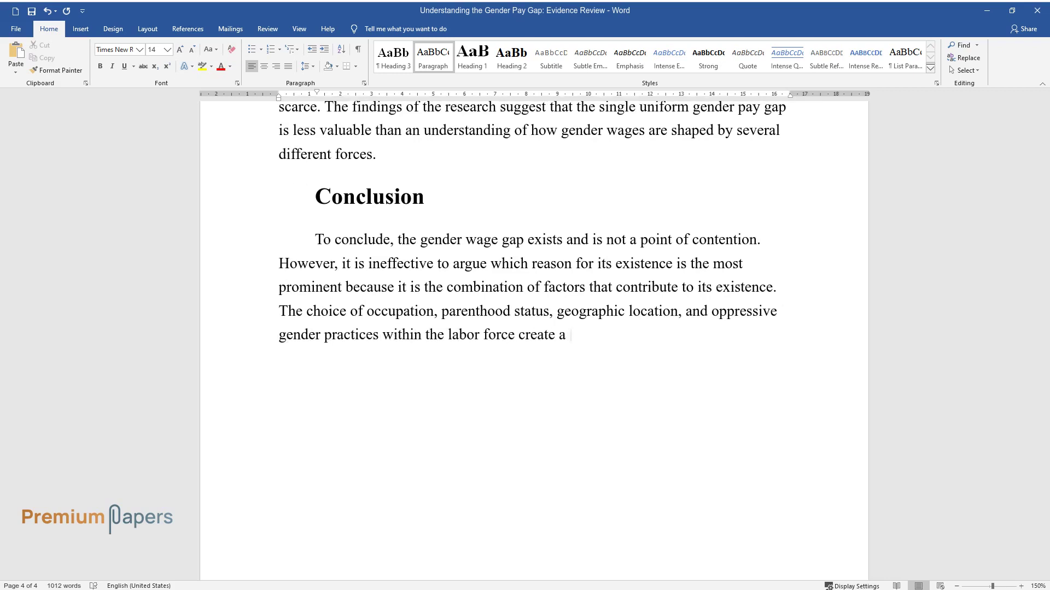
pyautogui.write('women do not have')
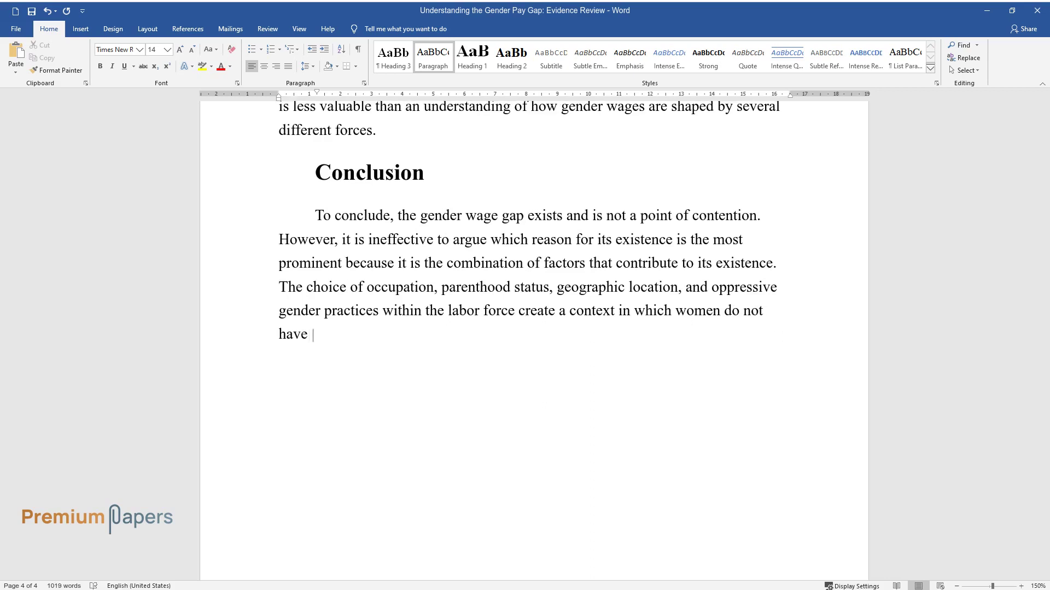
pyautogui.write(' equal wages compared to men. This')
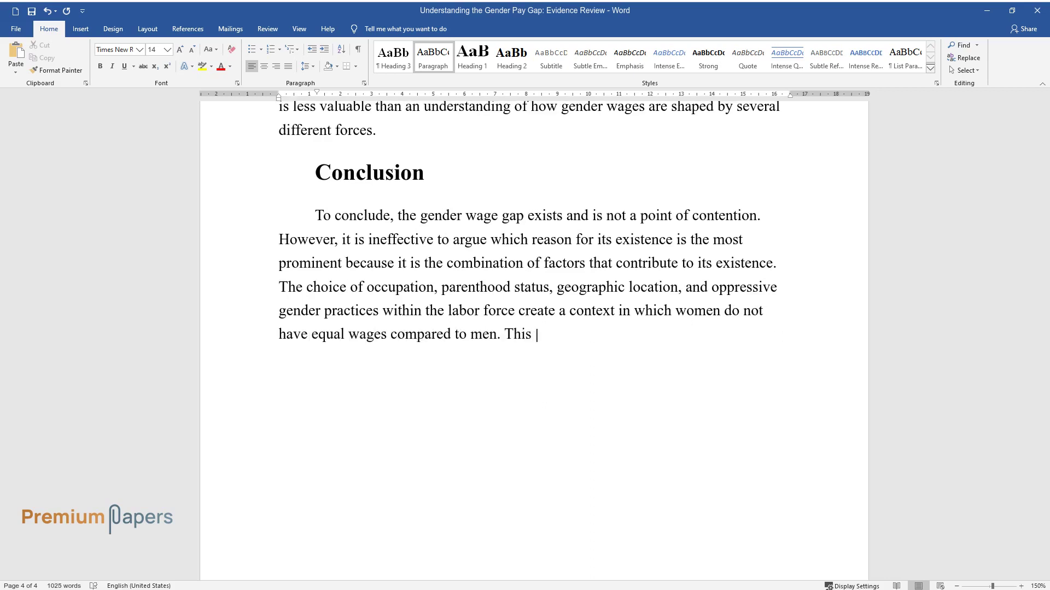
# State that blaming the wage gap on only one factor is ineffective and does not allow for a fruitful conversation on the topic.
pyautogui.write(' means that blaming the wage gap on only one fact')
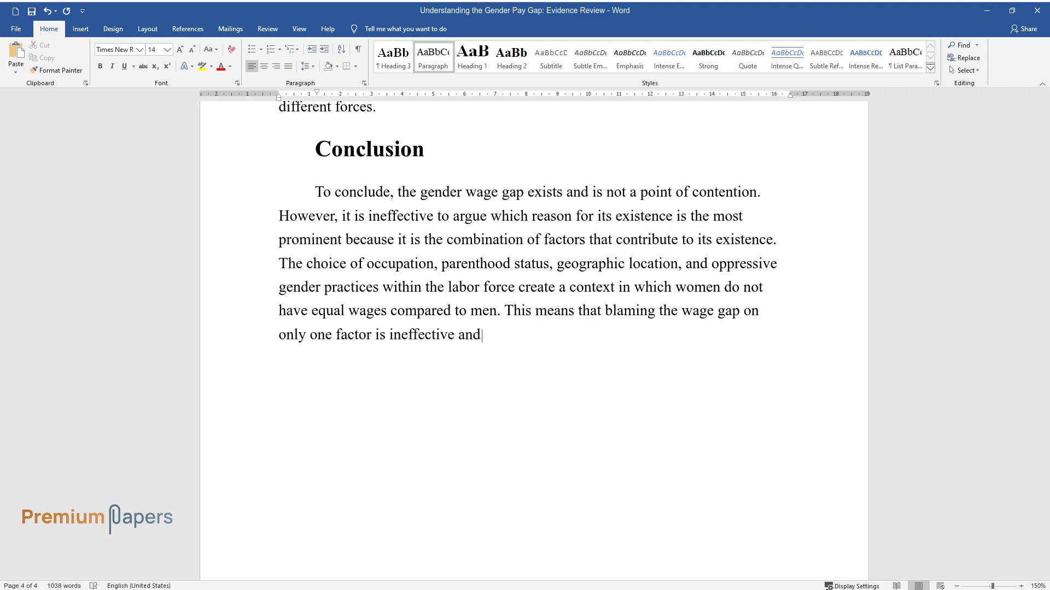
pyautogui.write('or is ineffective and does not allow for a fruitful con')
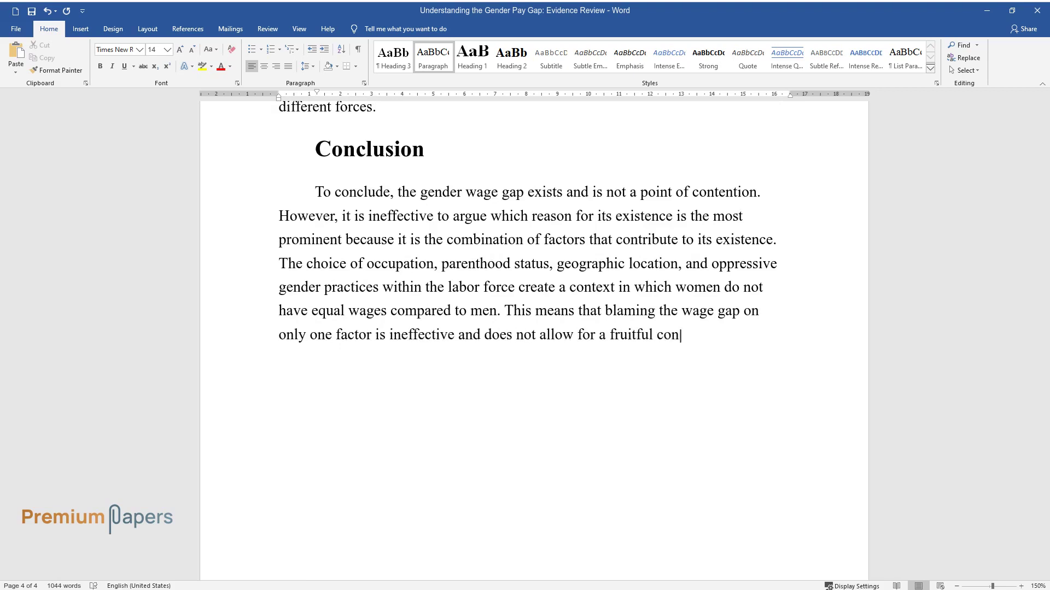
pyautogui.write('versation on the topic. Just as the')
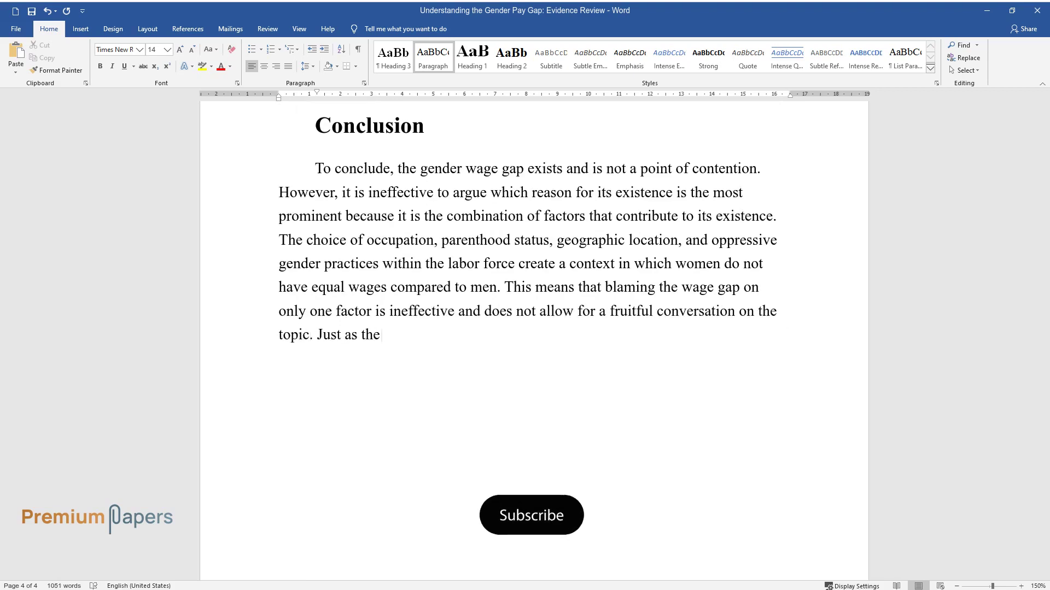
# Write that just as the research literature on the gender wage gap is multi-faceted and diverse, the explanations for its occurrence vary depending on the context.
pyautogui.write(' research literature on the gender')
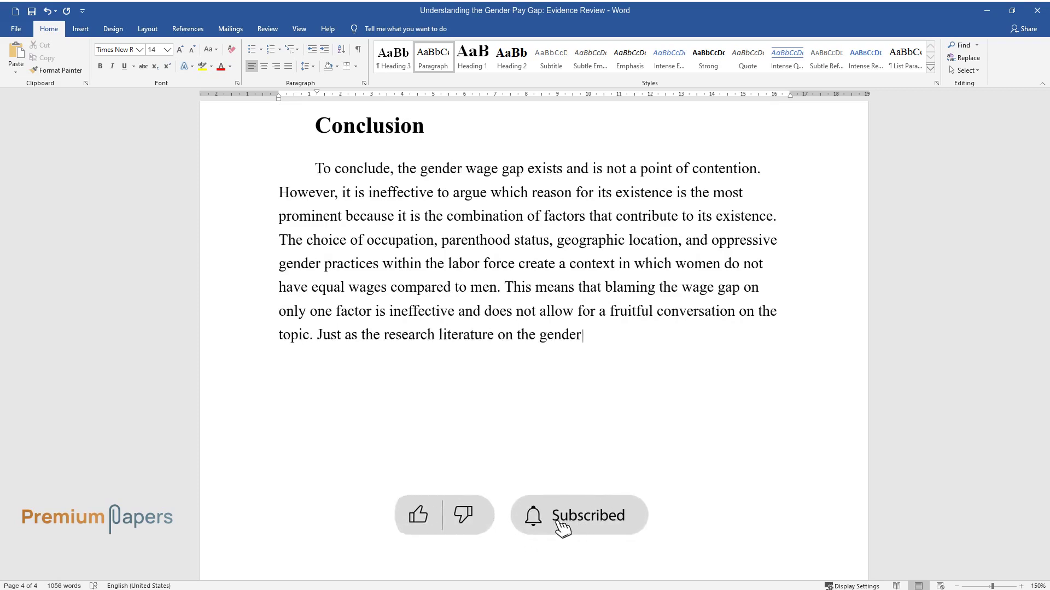
pyautogui.write(' wage gap is multi-faceted and diverse, the explanat')
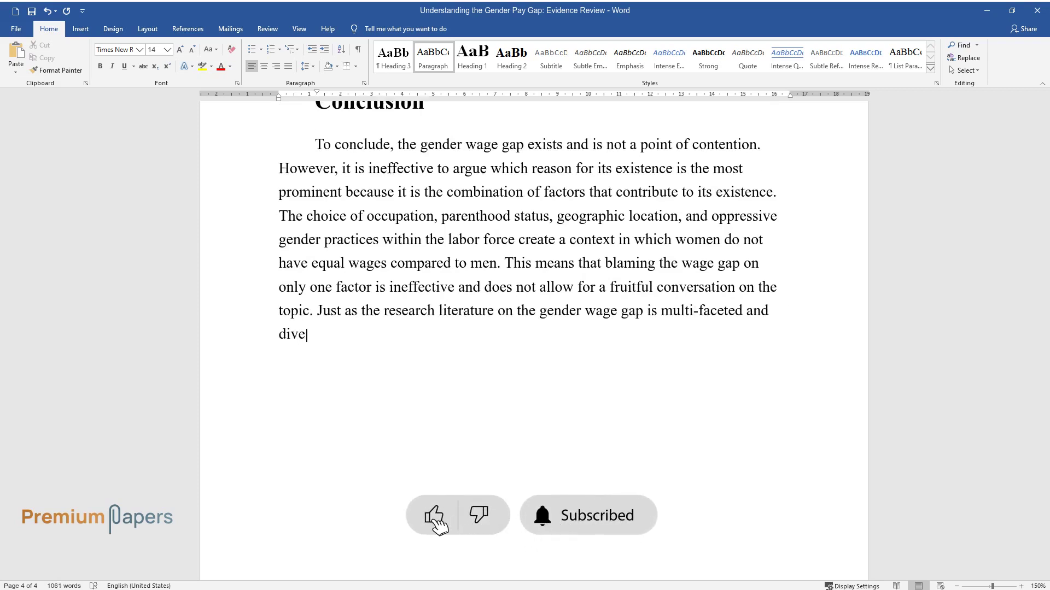
pyautogui.write('ions for its occu')
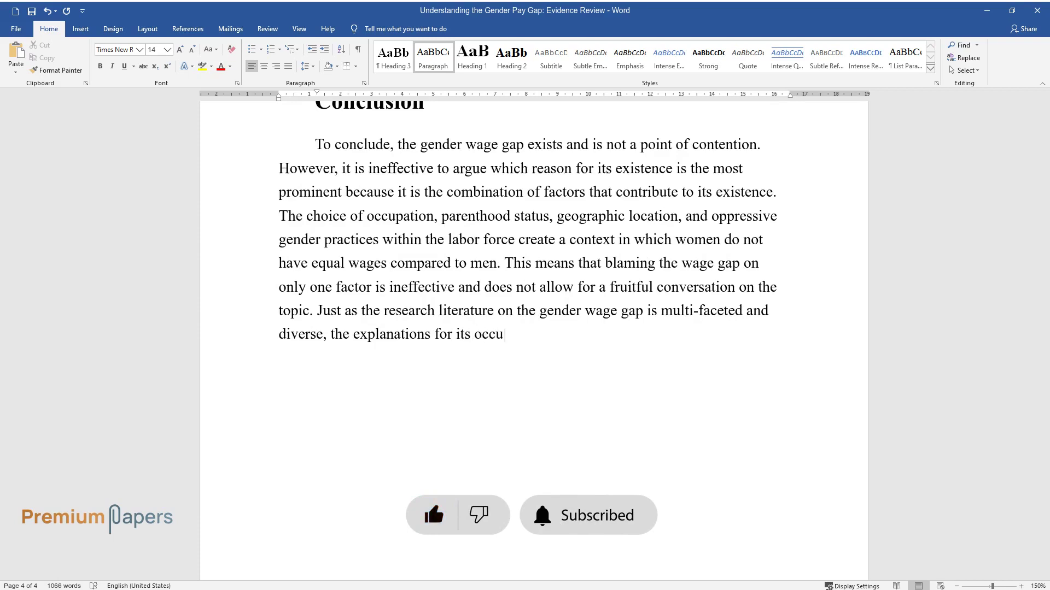
pyautogui.write('rrence vary depending on the context.')
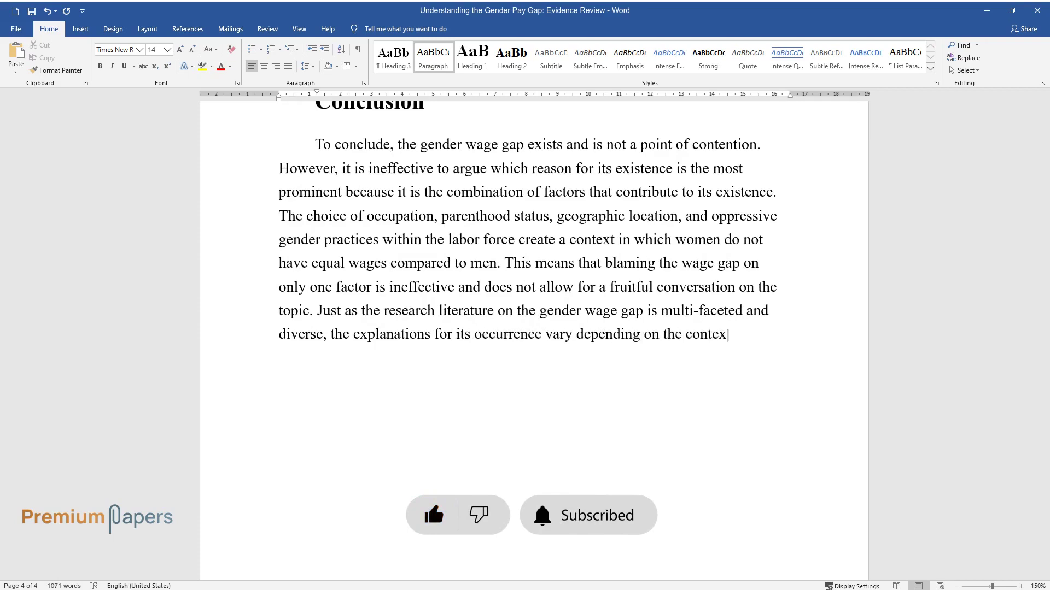